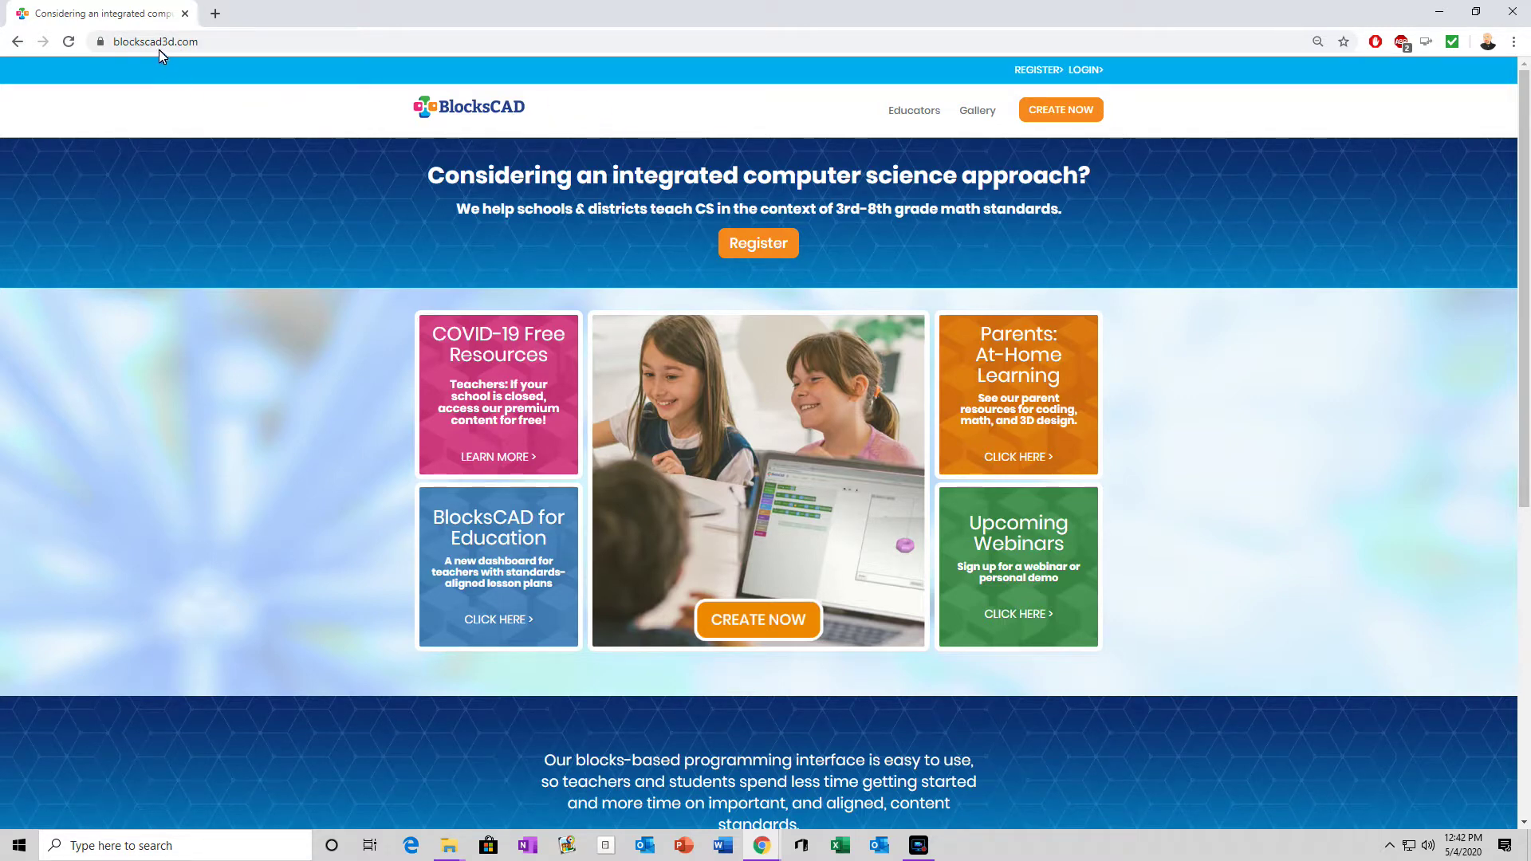
Step: Log in to blockscad3d.com with the second Google account and load an empty Untitled project
{"action": "left_click", "coordinate": [181, 44]}
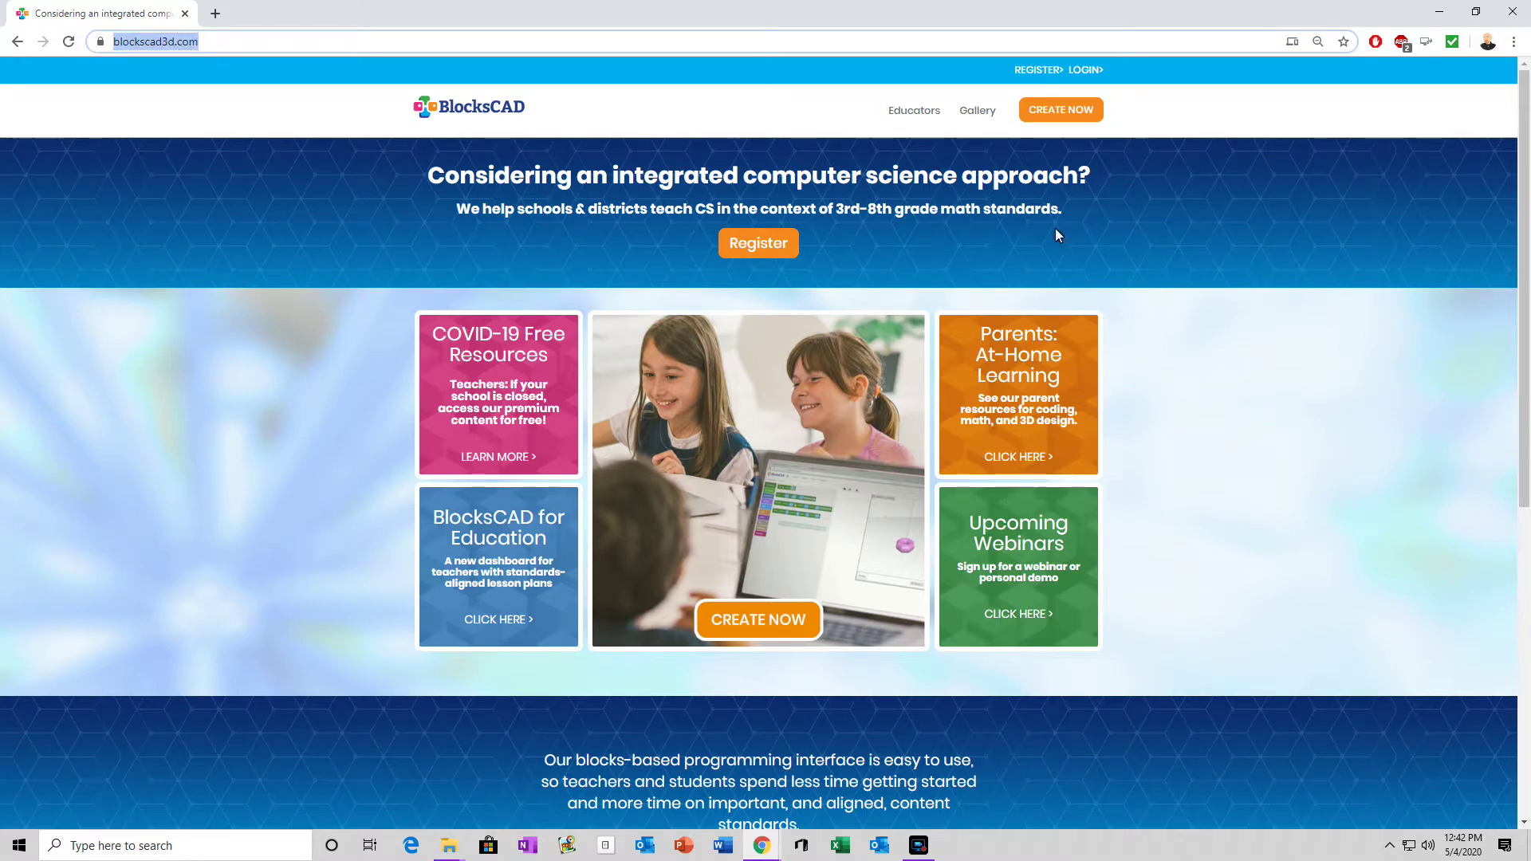
{"action": "left_click", "coordinate": [1086, 70]}
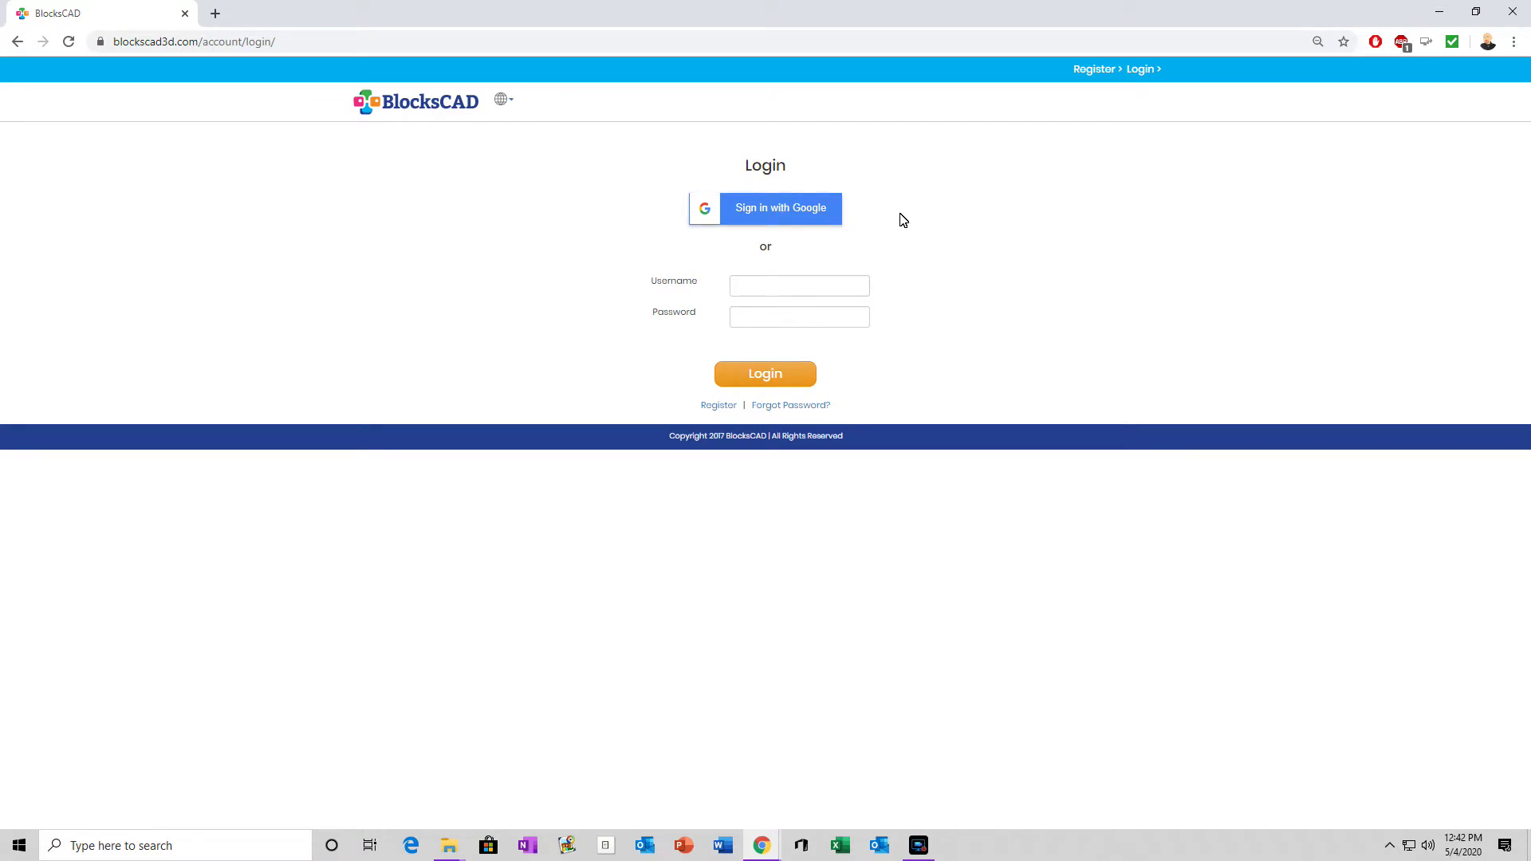
{"action": "left_click", "coordinate": [826, 216]}
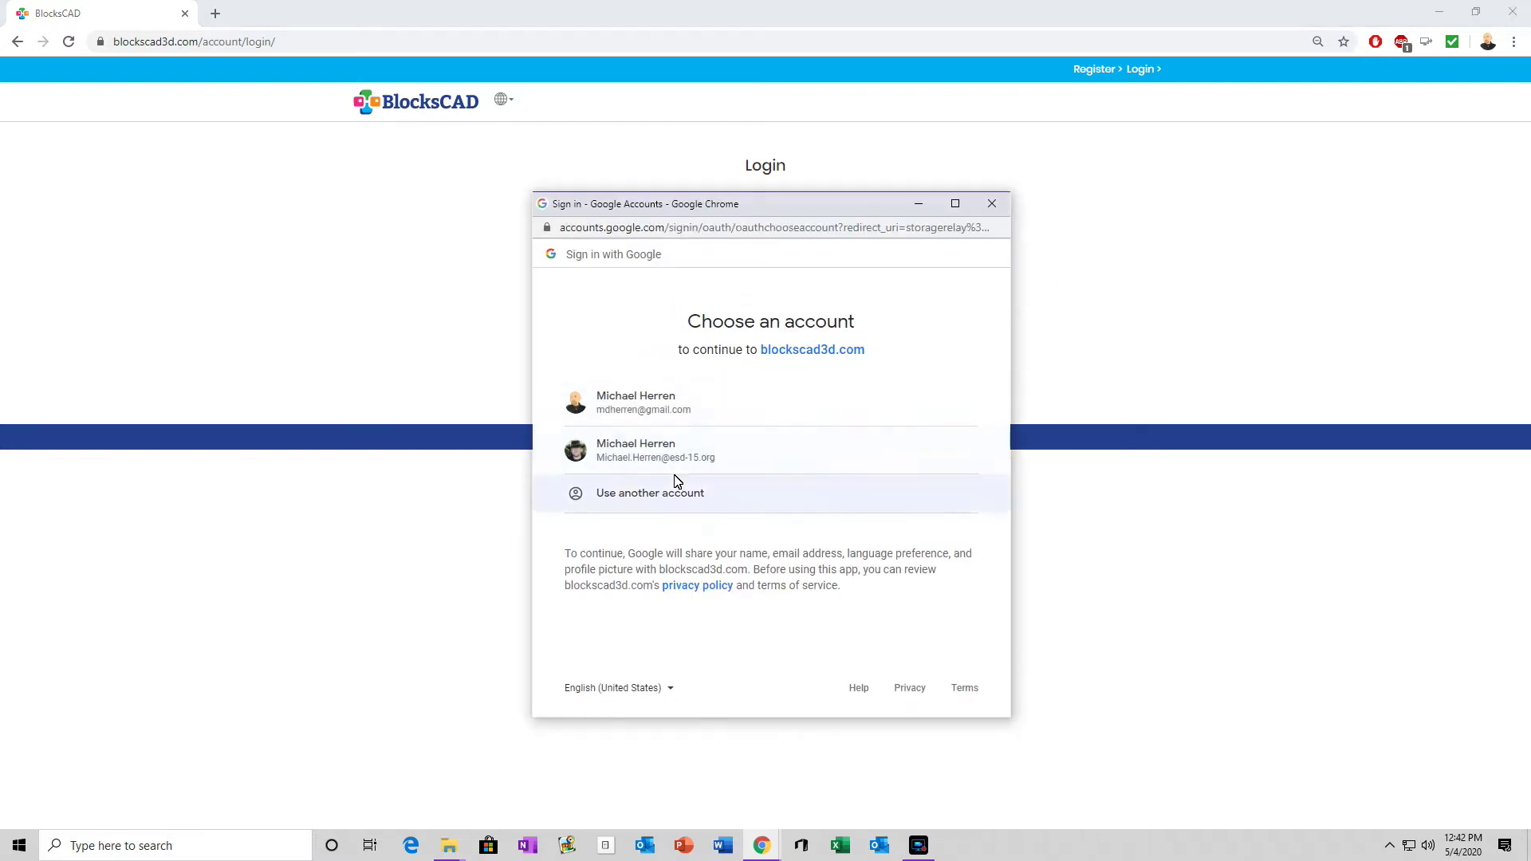
{"action": "left_click", "coordinate": [648, 452]}
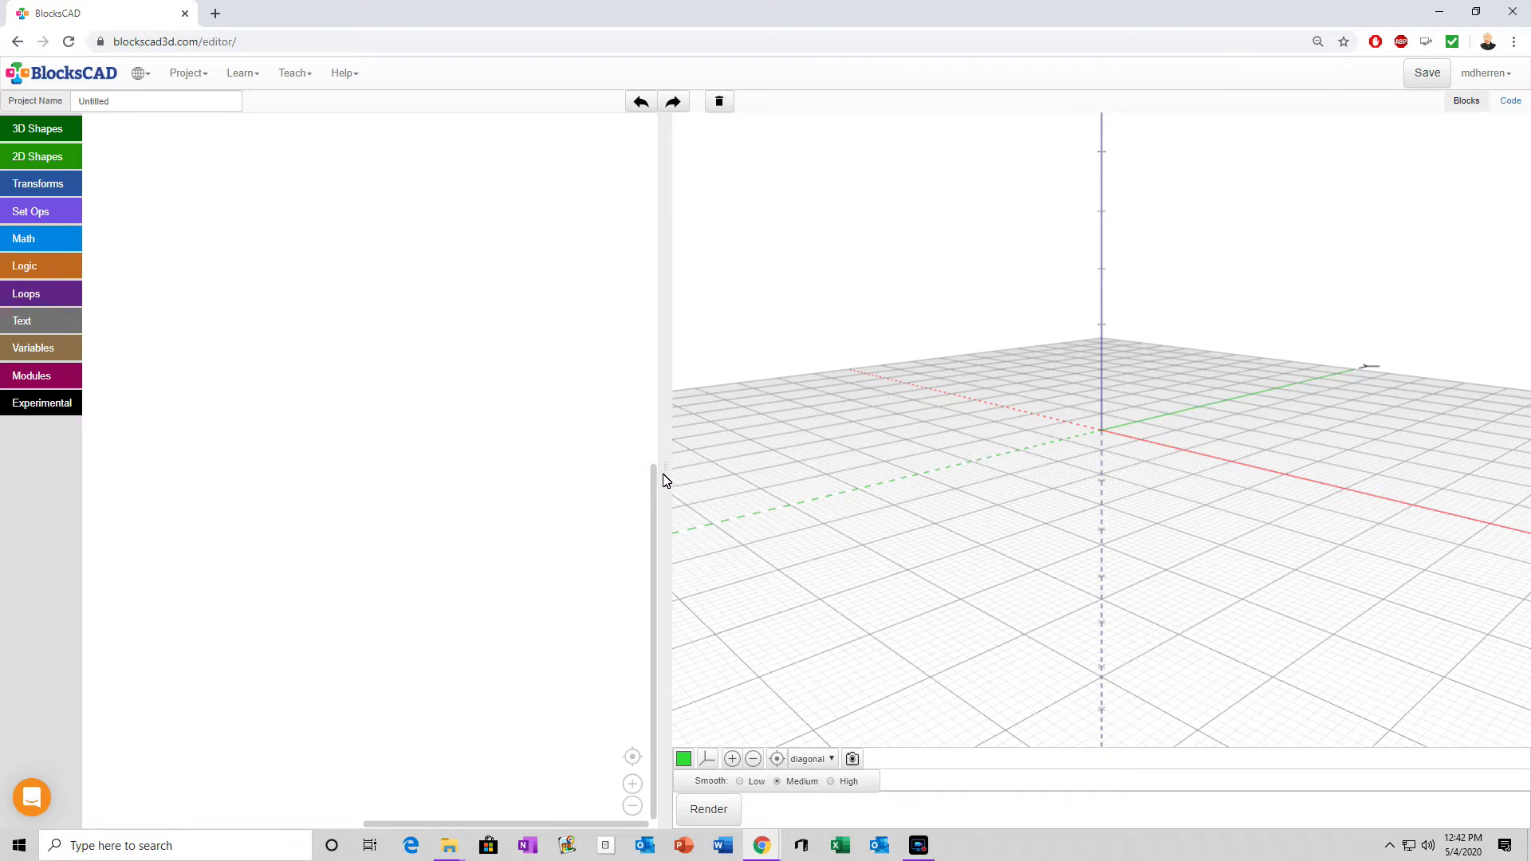
Step: Widen the workspace, drag in a sphere block from 3D Shapes, and set its radius to 60
{"action": "left_click_drag", "start_coordinate": [664, 476], "coordinate": [959, 478]}
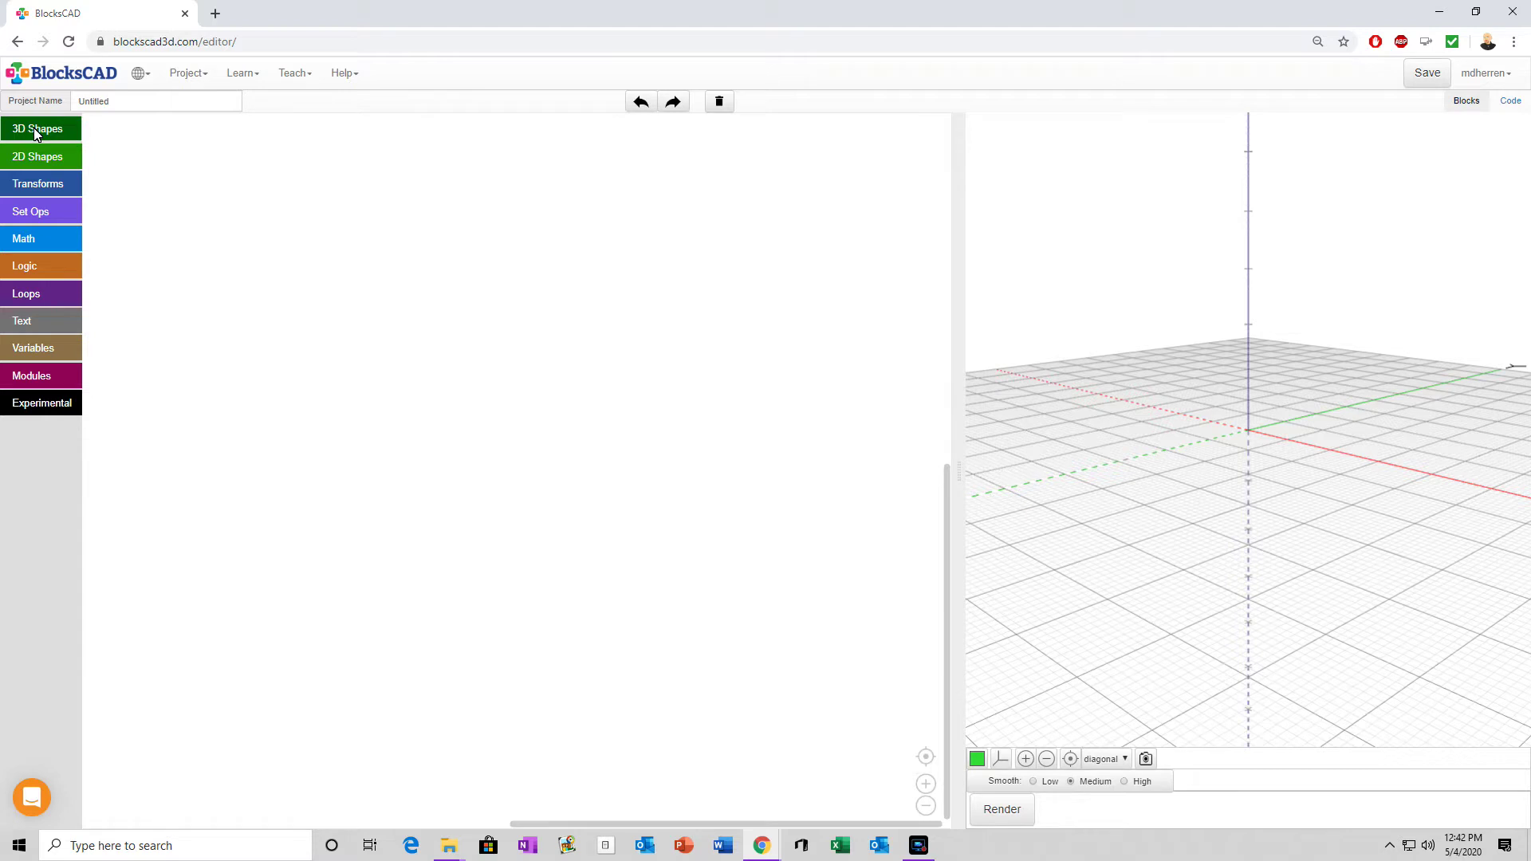
{"action": "left_click", "coordinate": [36, 132]}
{"action": "left_click", "coordinate": [109, 141]}
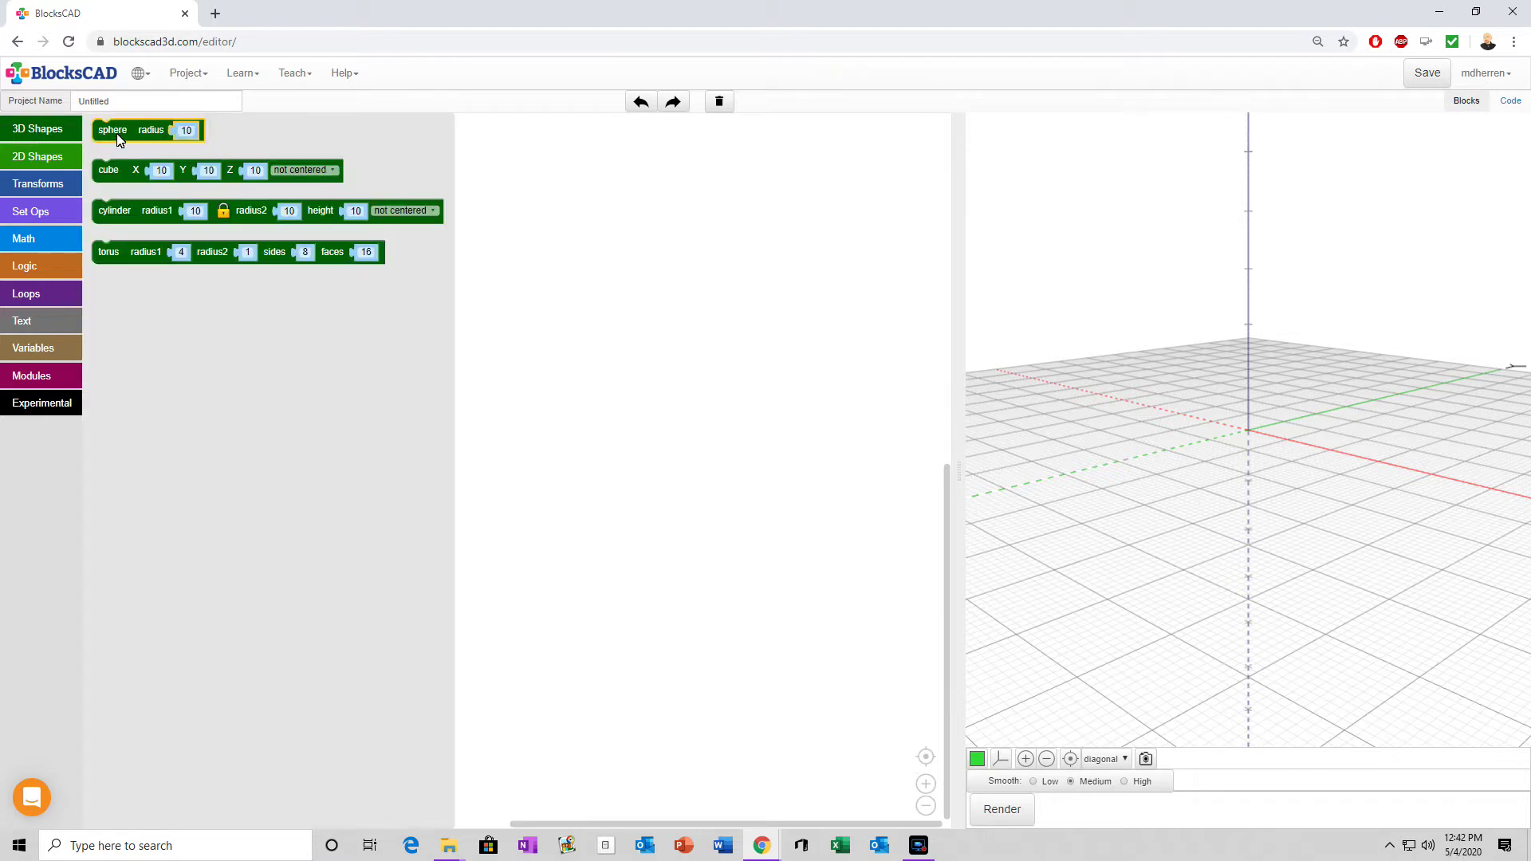
{"action": "left_click_drag", "start_coordinate": [125, 137], "coordinate": [612, 266]}
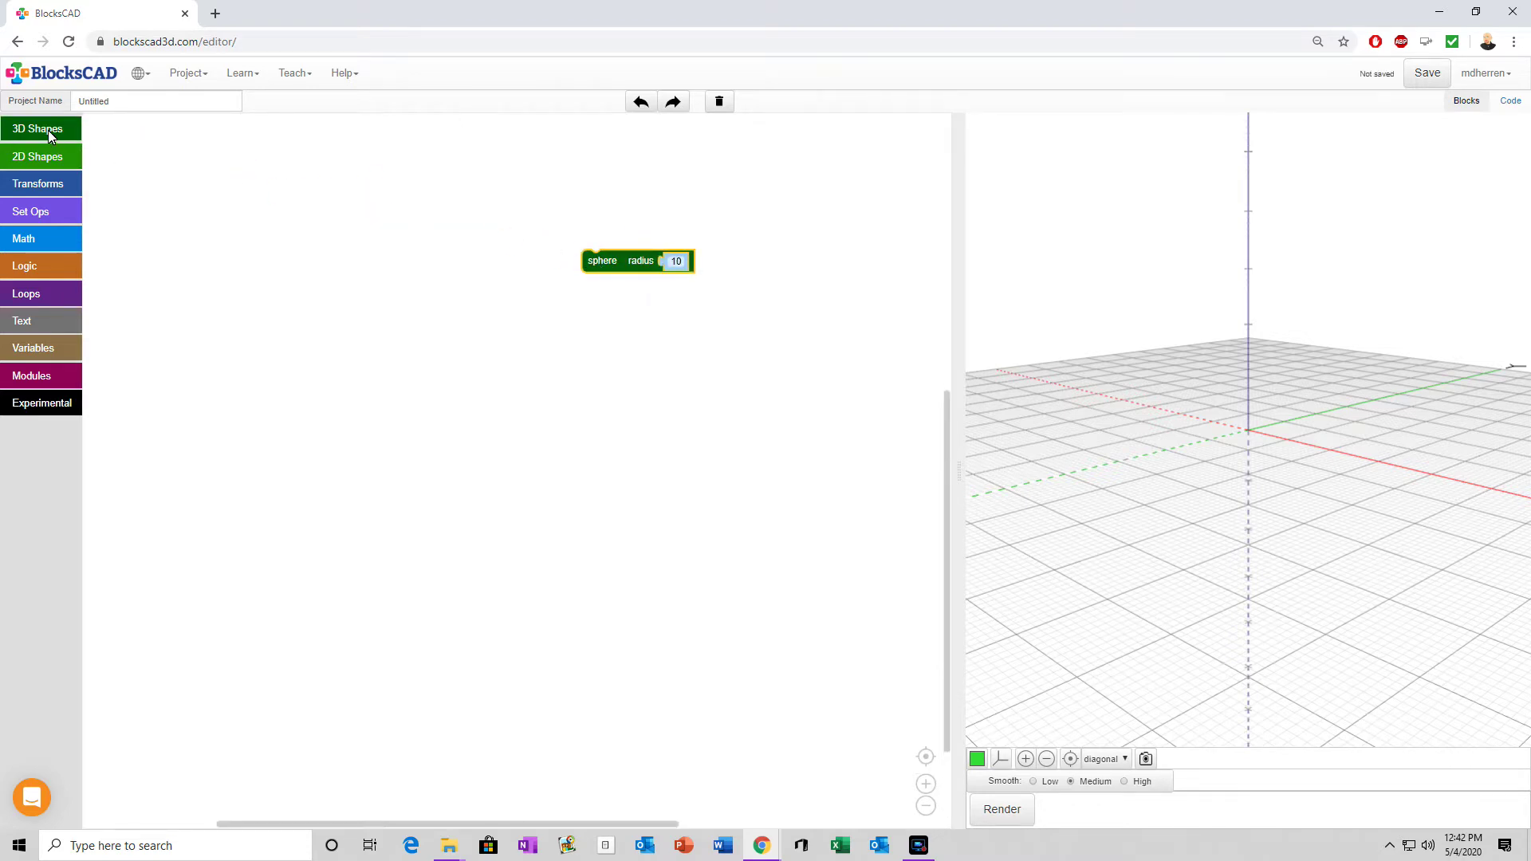
{"action": "left_click_drag", "start_coordinate": [602, 270], "coordinate": [366, 326]}
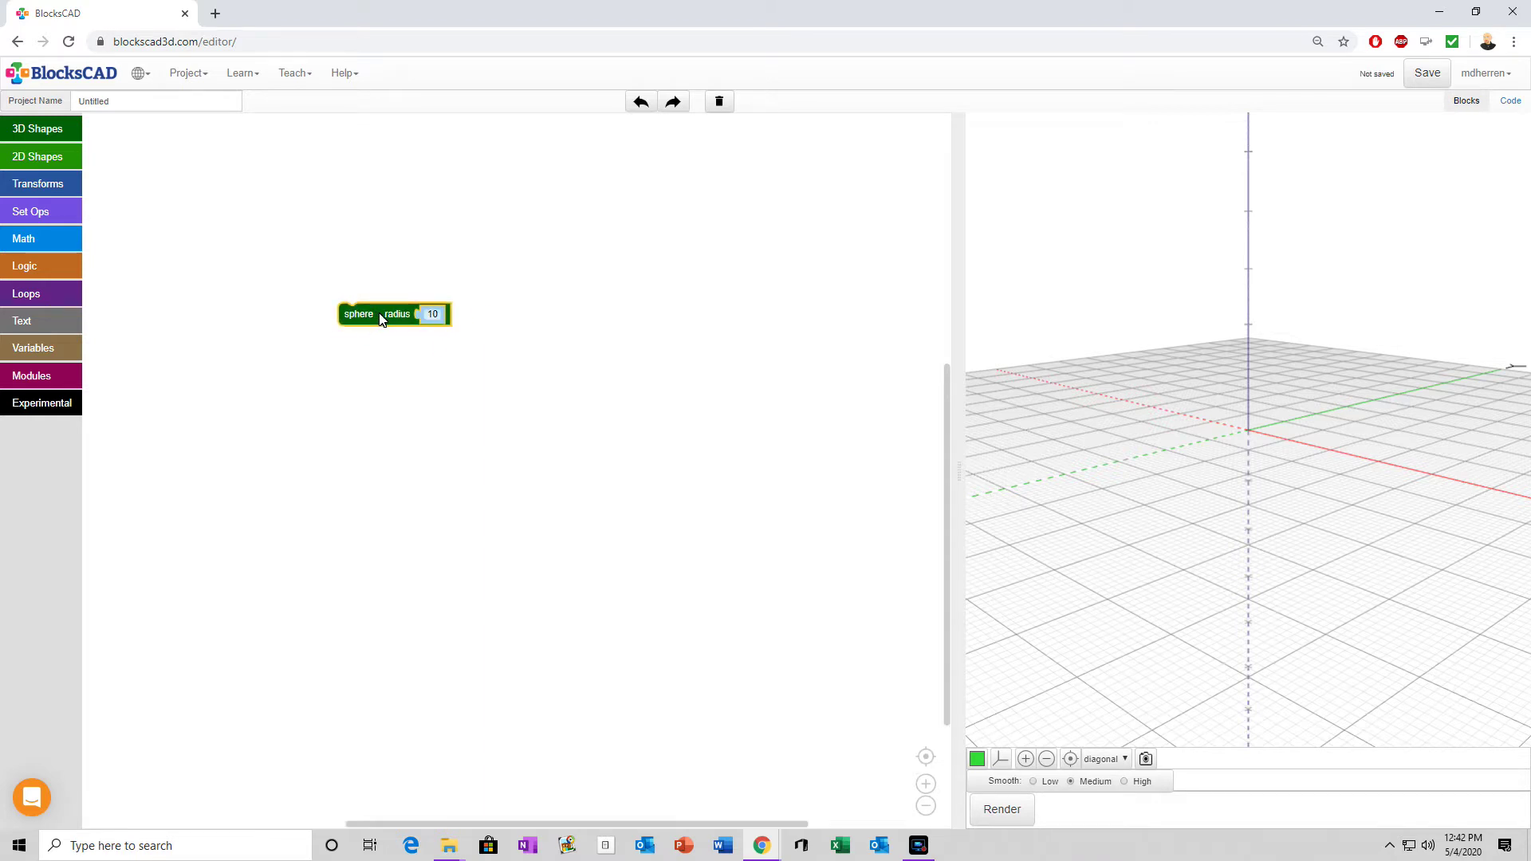
{"action": "left_click", "coordinate": [435, 316]}
{"action": "type", "text": "60"}
{"action": "key", "text": "Return"}
Step: Render the radius-60 sphere and orbit the preview from top-down to a side view
{"action": "left_click", "coordinate": [1004, 821]}
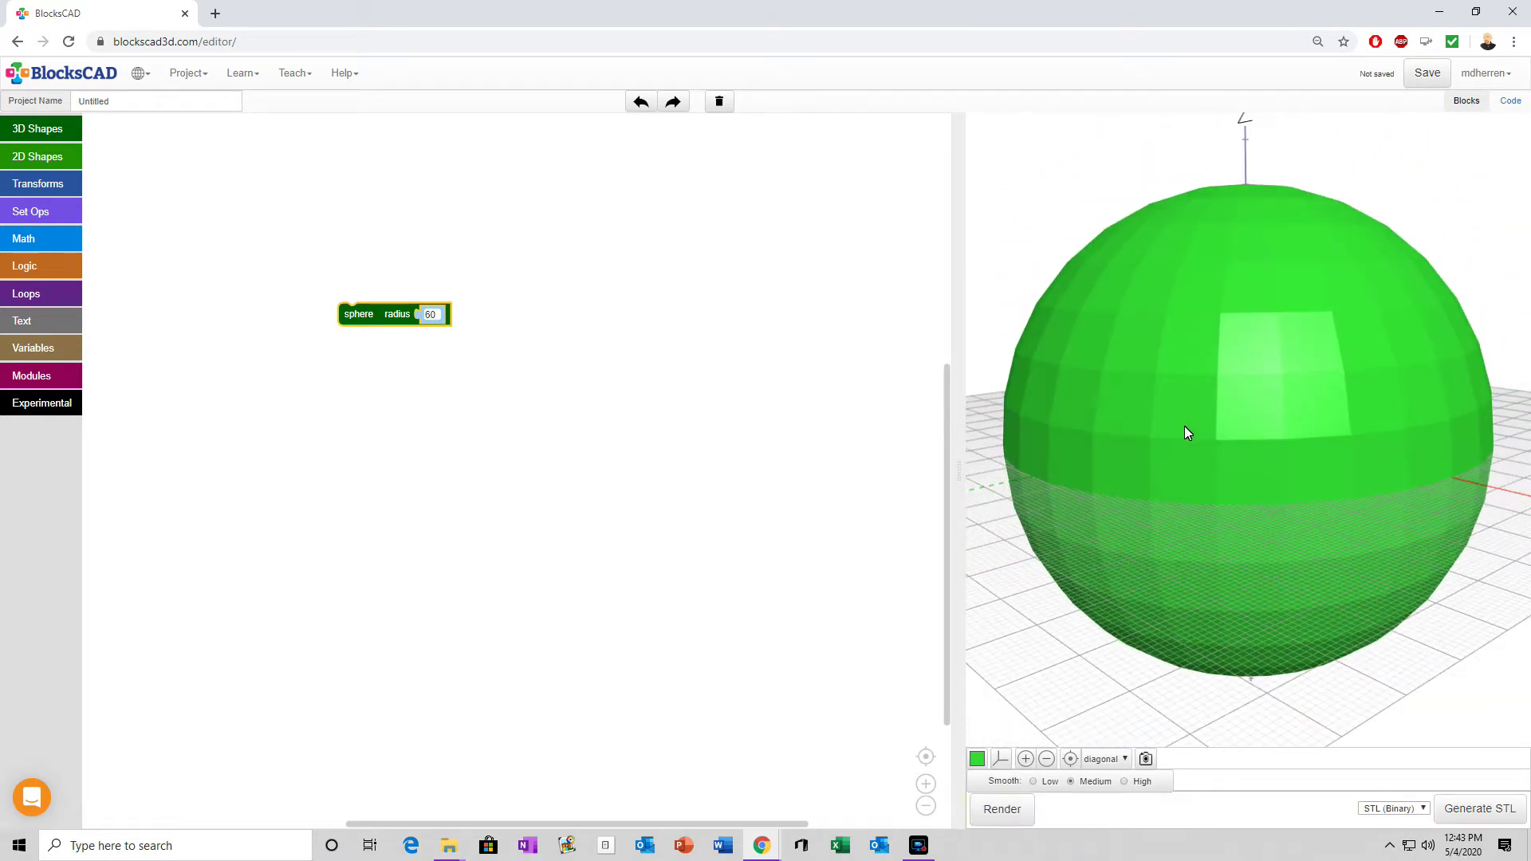
{"action": "left_click_drag", "start_coordinate": [1248, 460], "coordinate": [1258, 509]}
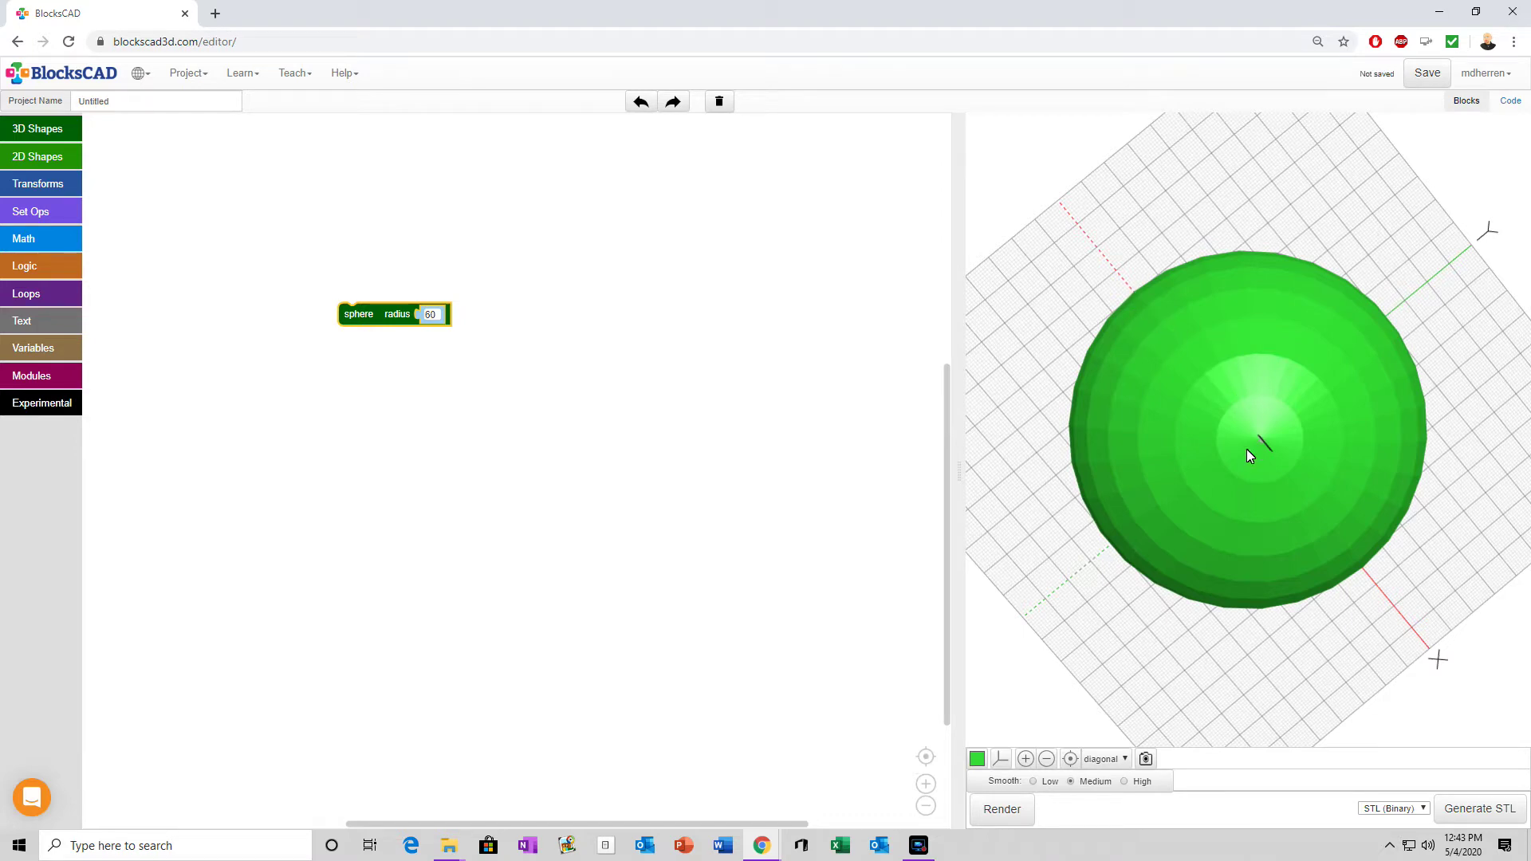
{"action": "mouse_move", "coordinate": [1261, 444]}
{"action": "left_mouse_down"}
{"action": "mouse_move", "coordinate": [1380, 332]}
{"action": "mouse_move", "coordinate": [1128, 341]}
{"action": "left_mouse_up"}
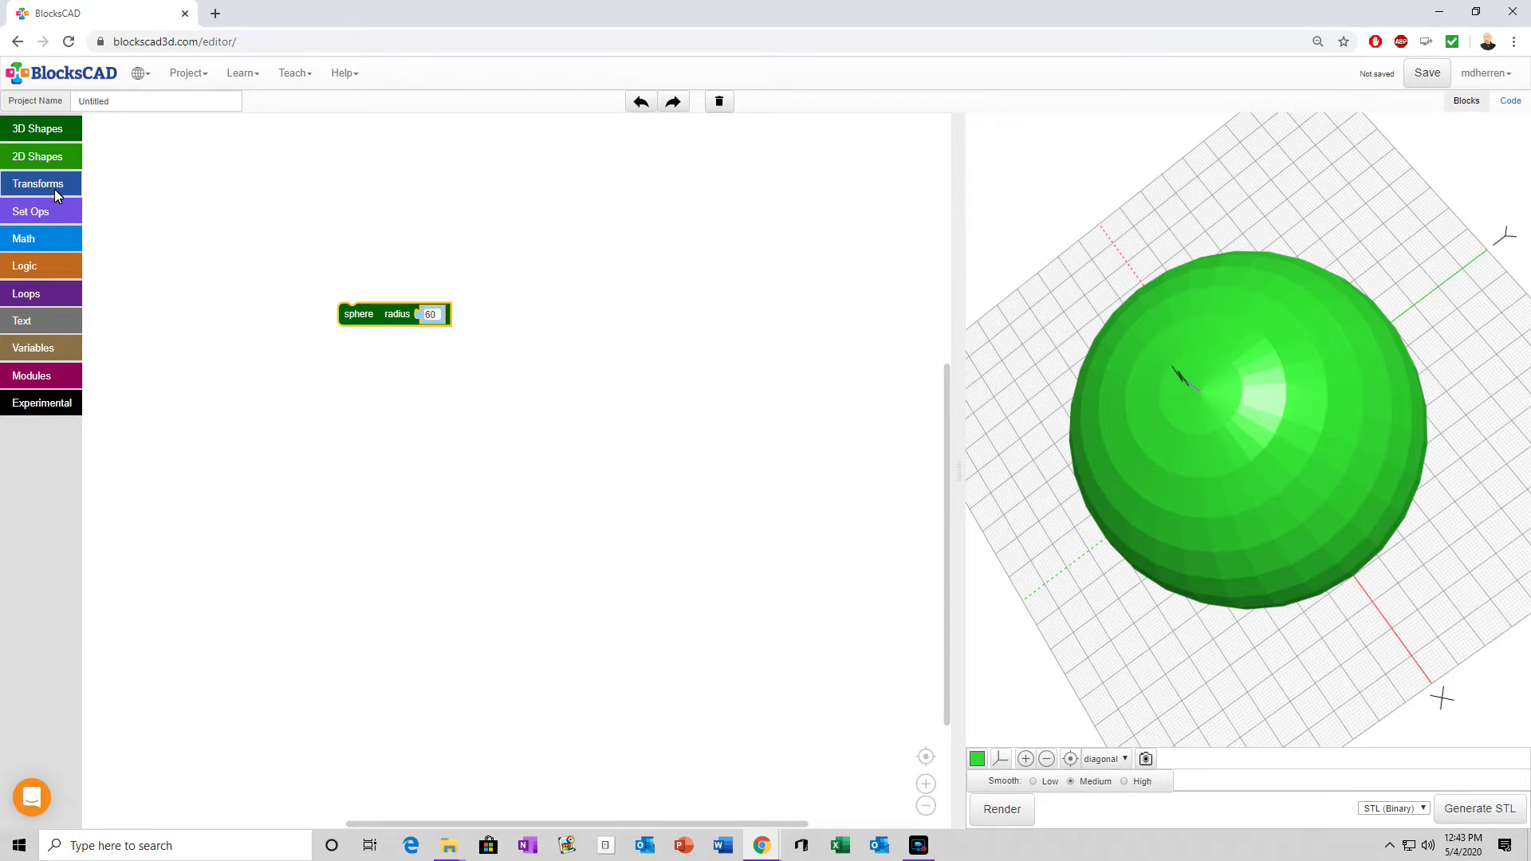
{"action": "left_click_drag", "start_coordinate": [1164, 485], "coordinate": [1272, 478]}
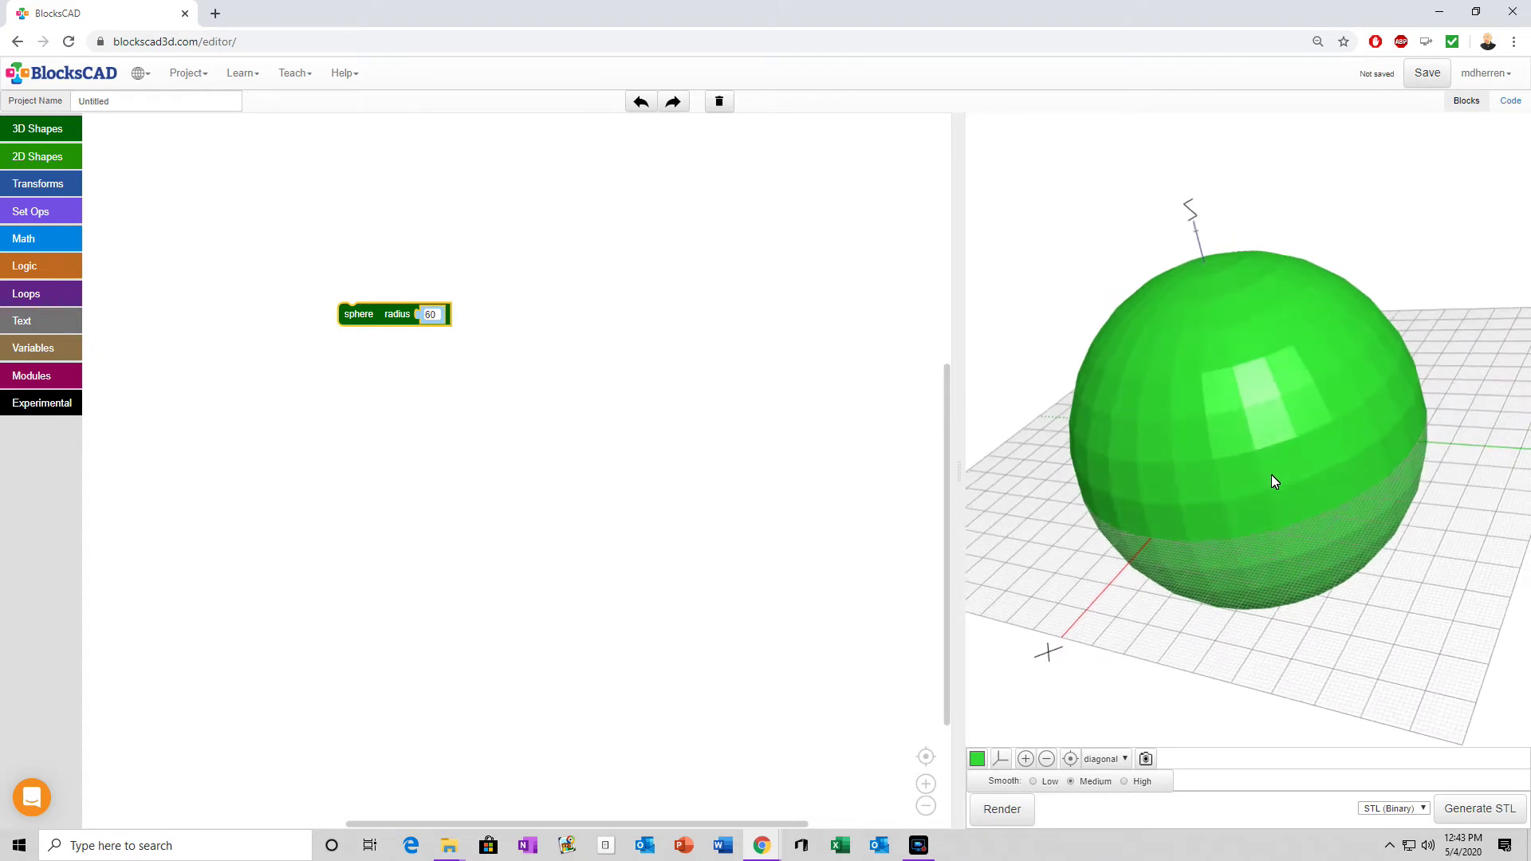
Step: Wrap the sphere in a sides block set to 30 and render it
{"action": "left_click", "coordinate": [40, 188]}
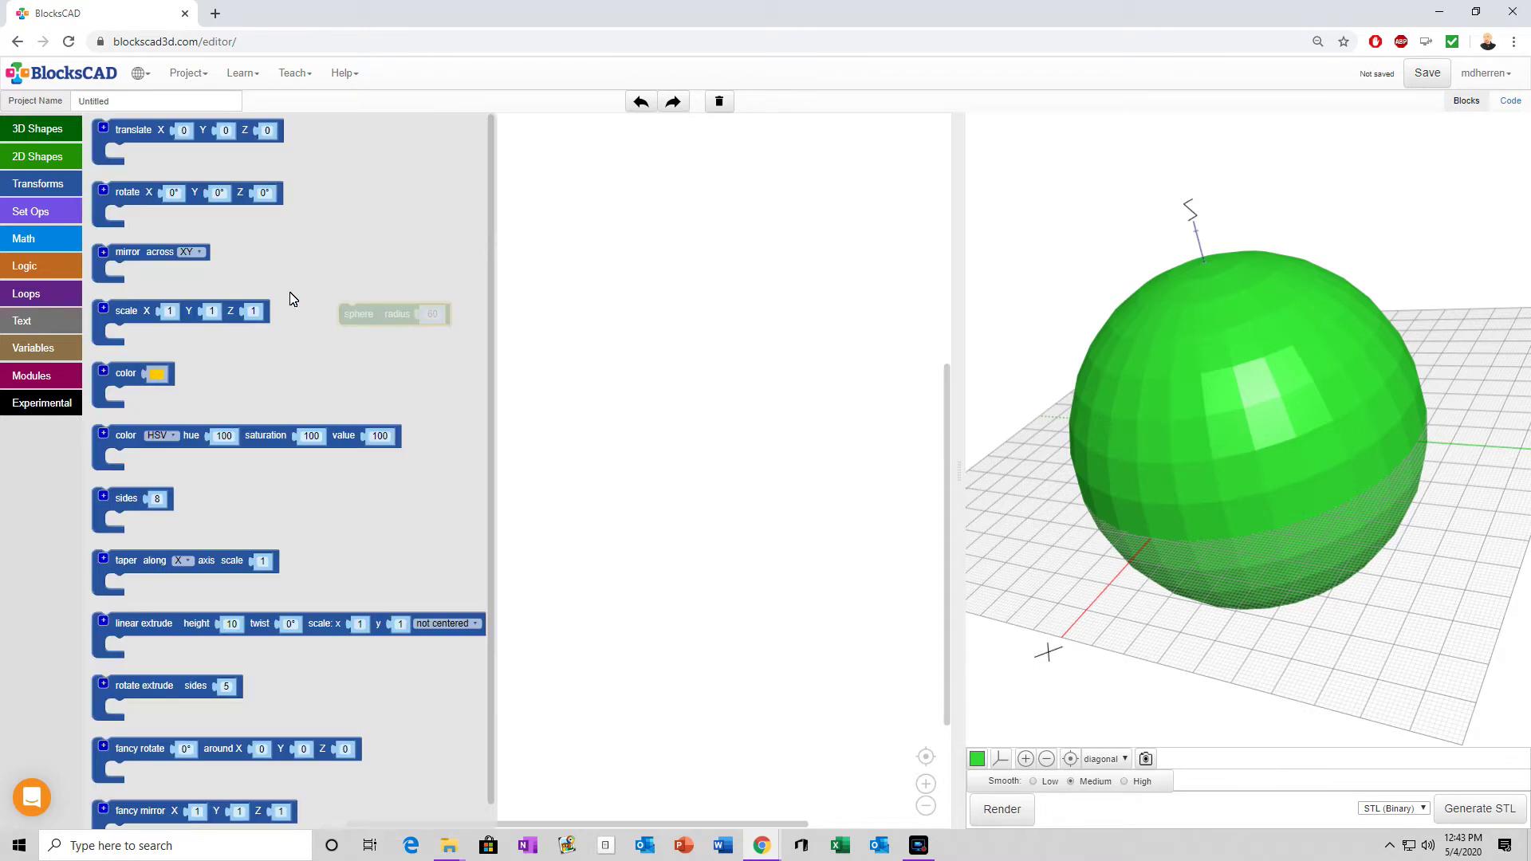
{"action": "left_click_drag", "start_coordinate": [132, 509], "coordinate": [364, 294]}
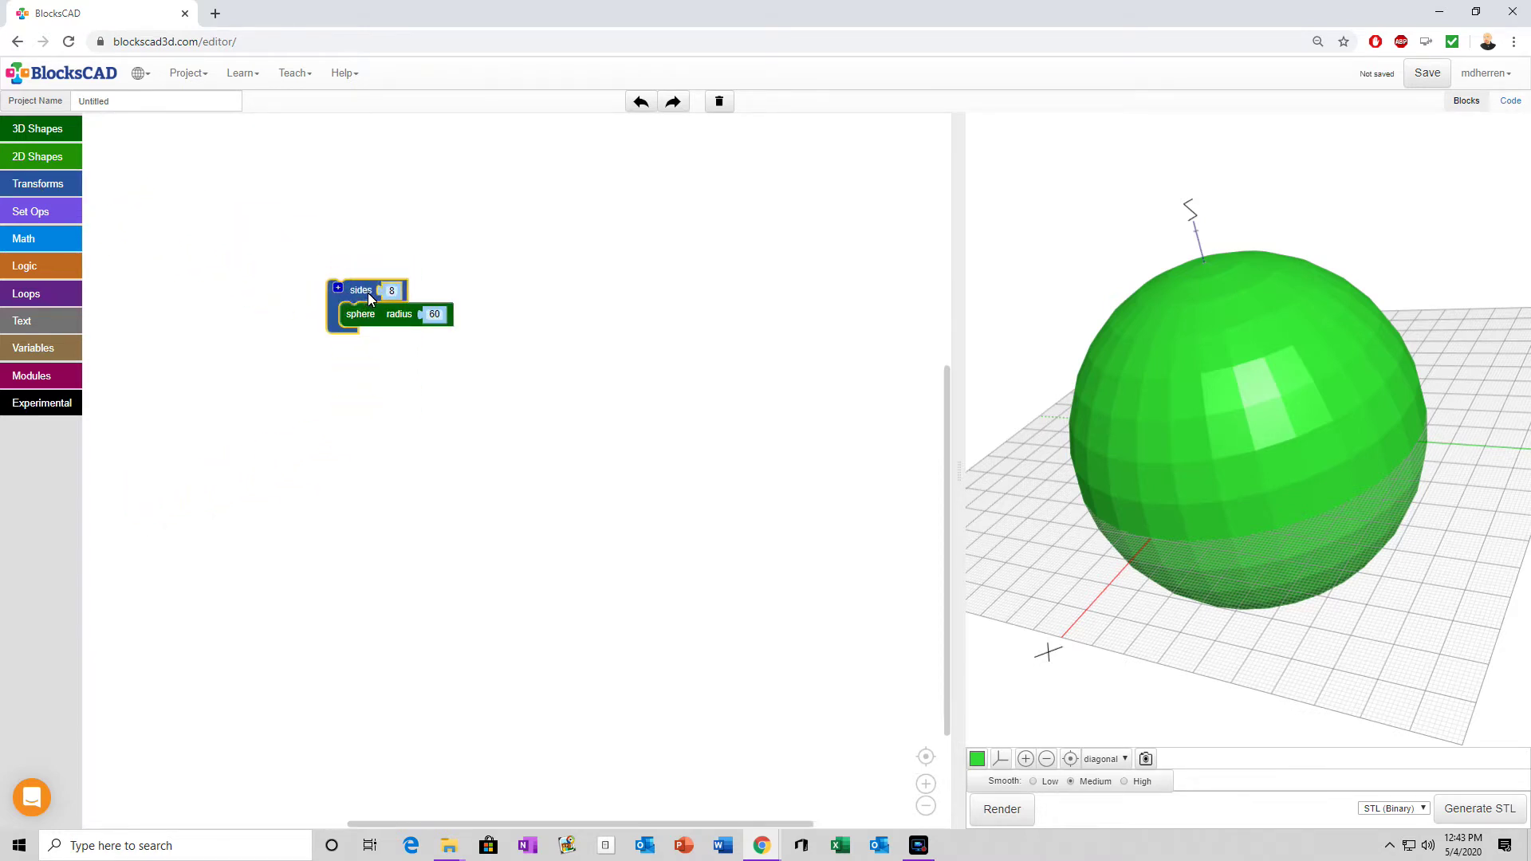
{"action": "mouse_move", "coordinate": [365, 321]}
{"action": "left_mouse_down"}
{"action": "mouse_move", "coordinate": [380, 341]}
{"action": "mouse_move", "coordinate": [368, 325]}
{"action": "mouse_move", "coordinate": [381, 328]}
{"action": "left_mouse_up"}
{"action": "left_click", "coordinate": [392, 298]}
{"action": "type", "text": "30"}
{"action": "left_click", "coordinate": [1006, 810]}
{"action": "left_click_drag", "start_coordinate": [1192, 454], "coordinate": [1323, 386]}
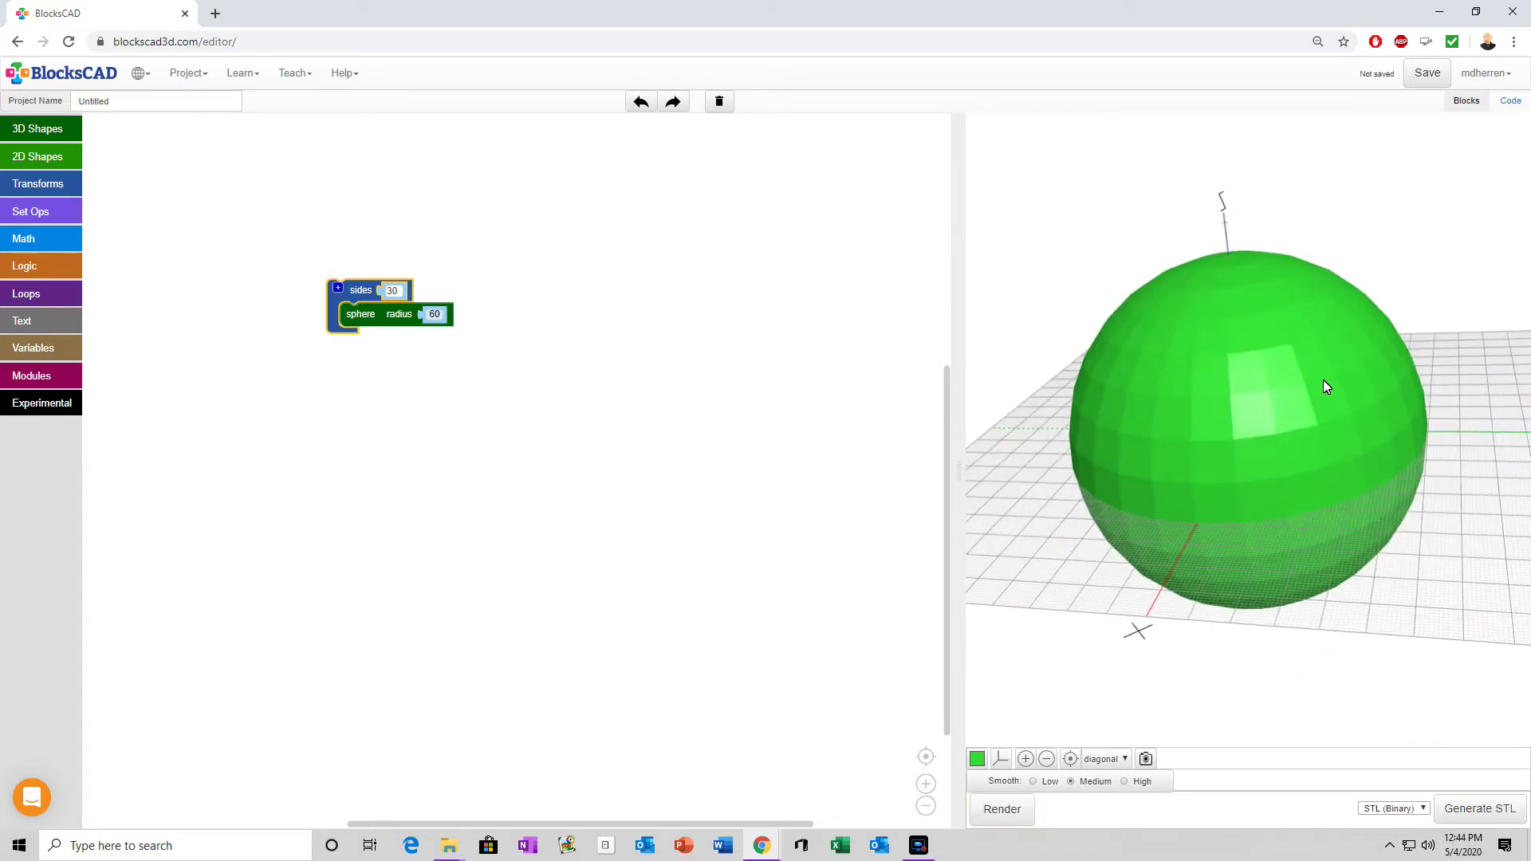
Step: Raise the sides value to 100, re-render, and move the stack down-right
{"action": "left_click", "coordinate": [384, 293]}
{"action": "type", "text": "100"}
{"action": "left_click", "coordinate": [1002, 809]}
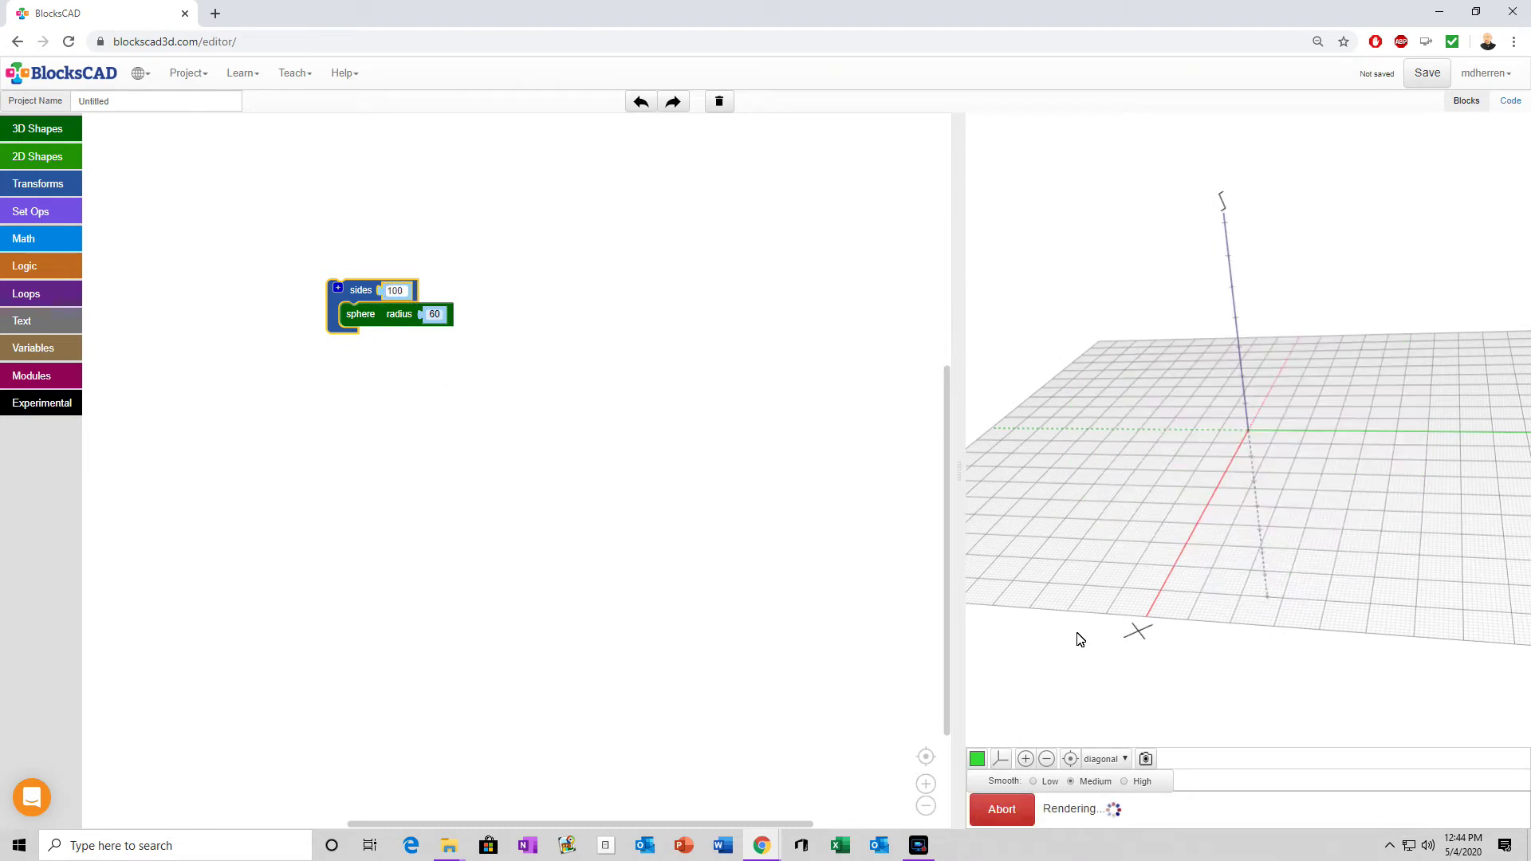
{"action": "left_click_drag", "start_coordinate": [1293, 465], "coordinate": [1262, 550]}
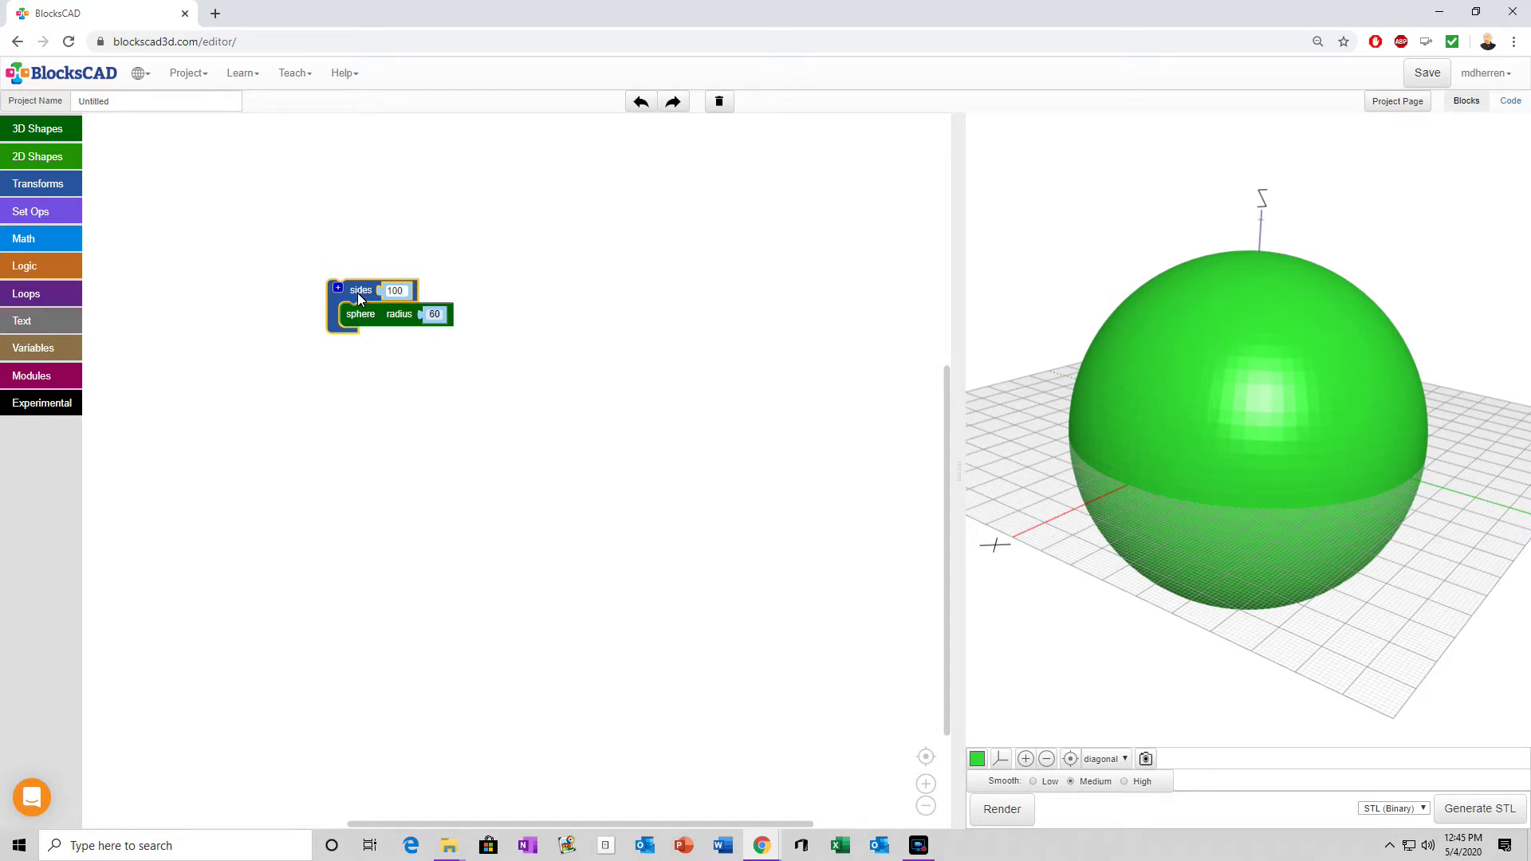
{"action": "left_click_drag", "start_coordinate": [357, 294], "coordinate": [447, 338]}
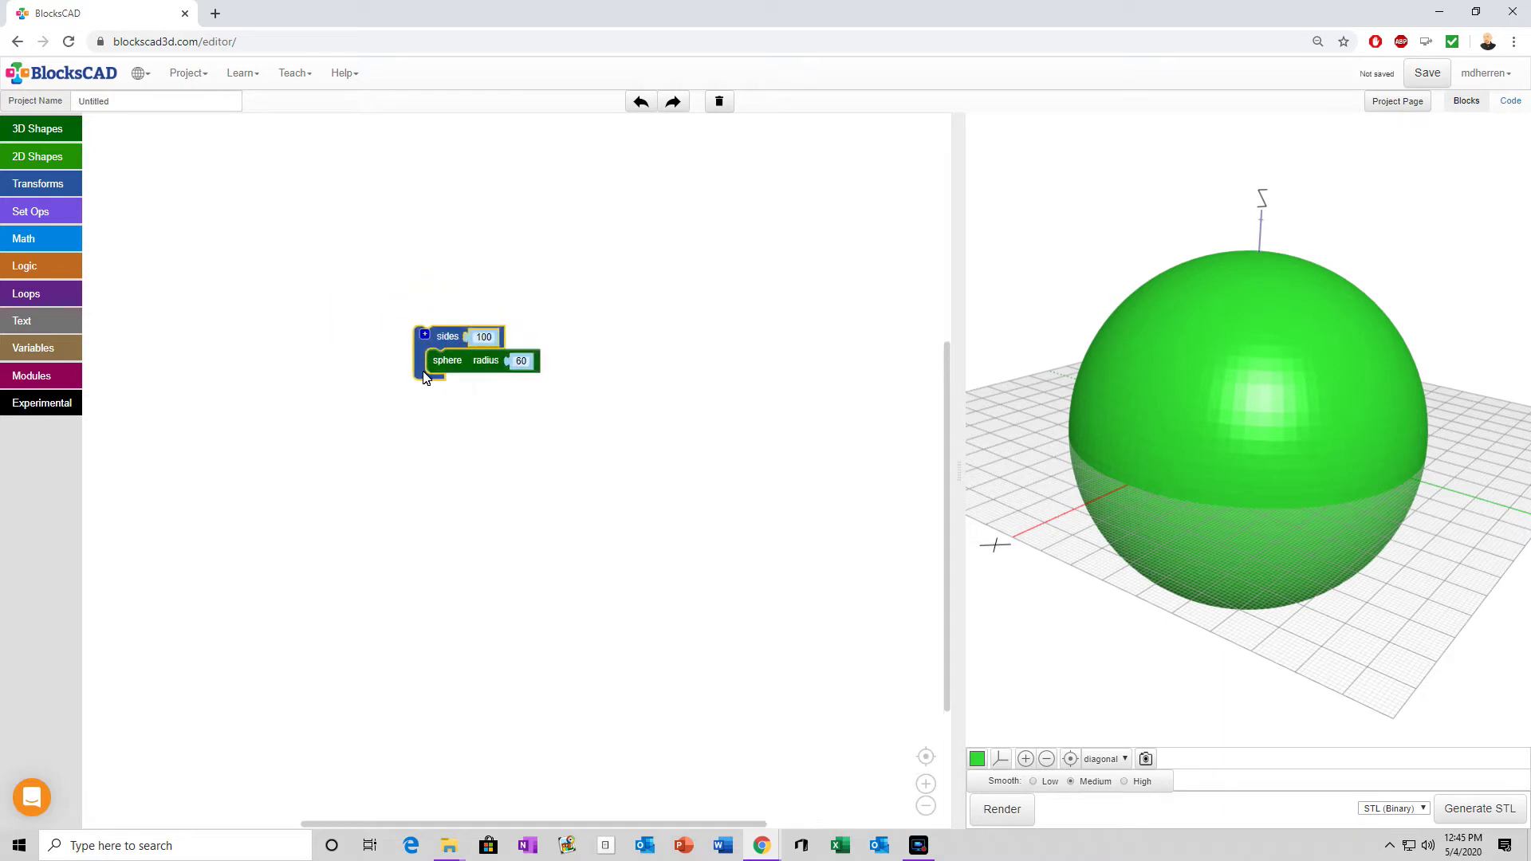
Step: Wrap the sides-and-sphere stack in a scale block with X 1, Y 1, Z .5
{"action": "left_click", "coordinate": [40, 185]}
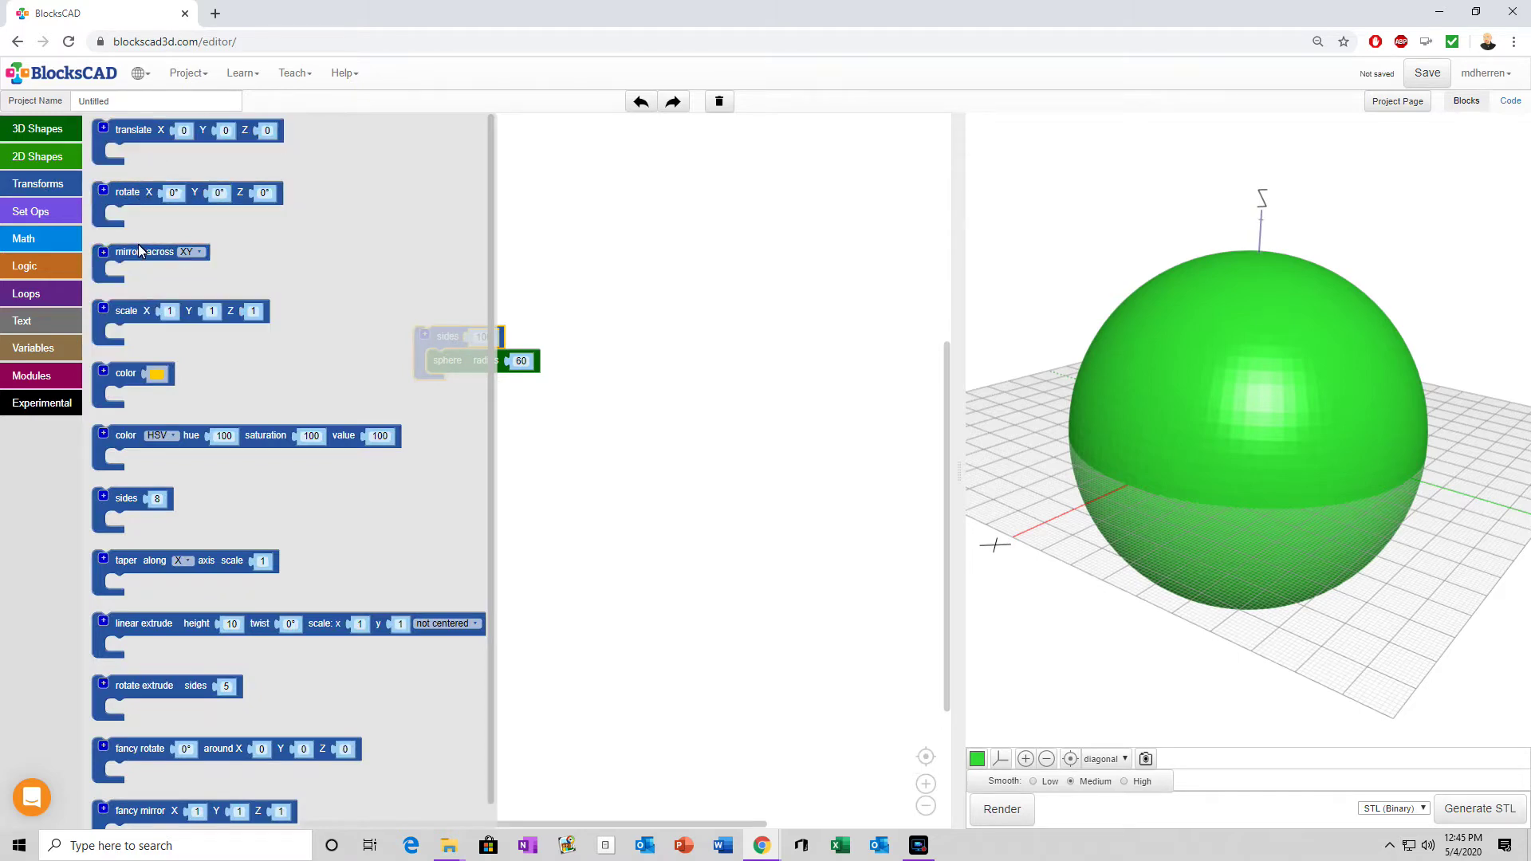
{"action": "left_click_drag", "start_coordinate": [126, 311], "coordinate": [442, 314]}
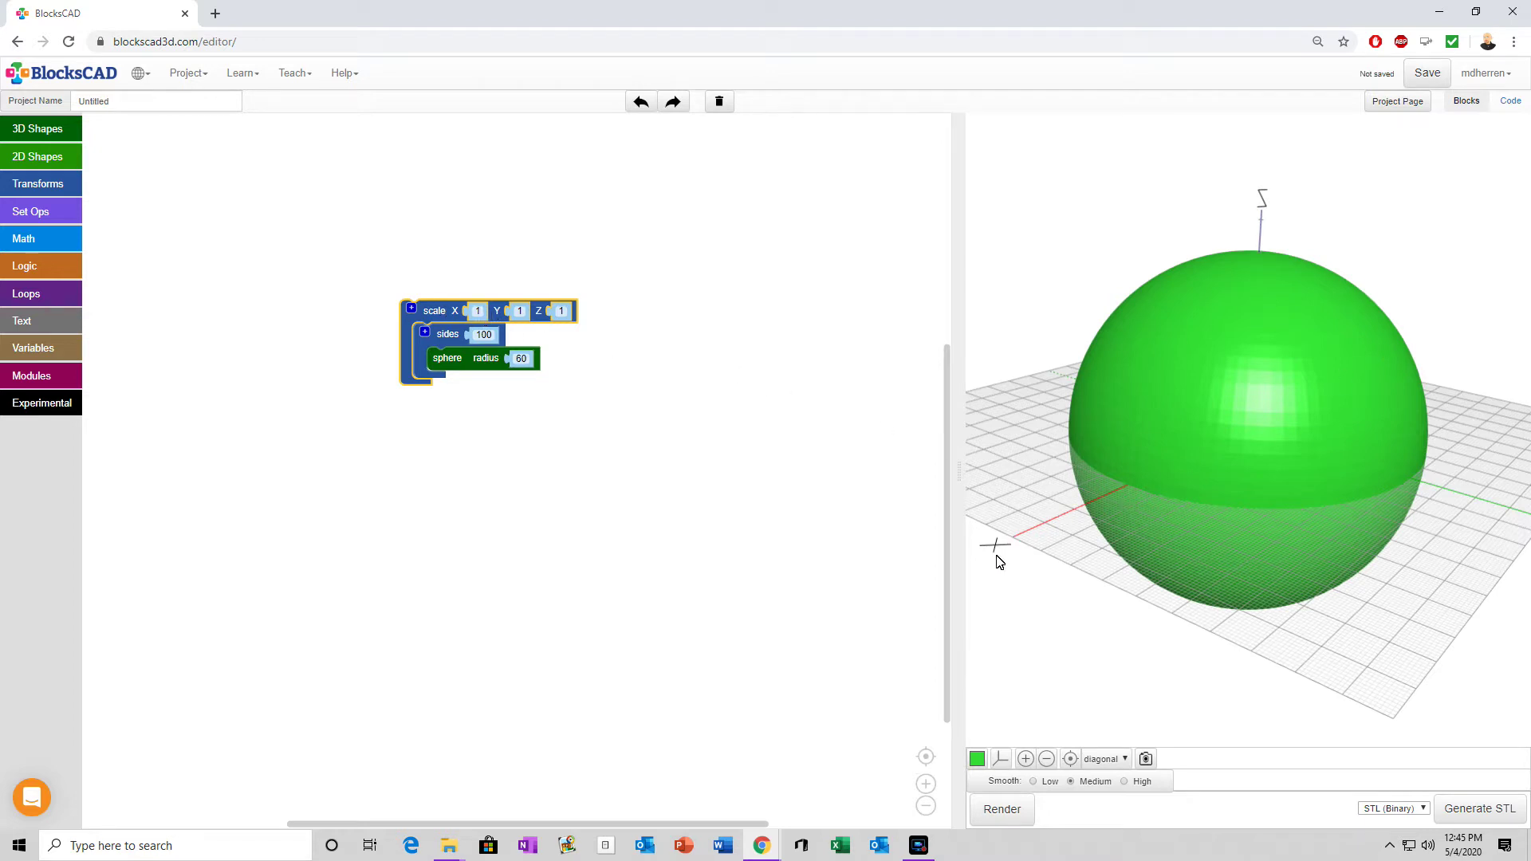
{"action": "left_click_drag", "start_coordinate": [999, 562], "coordinate": [1360, 461]}
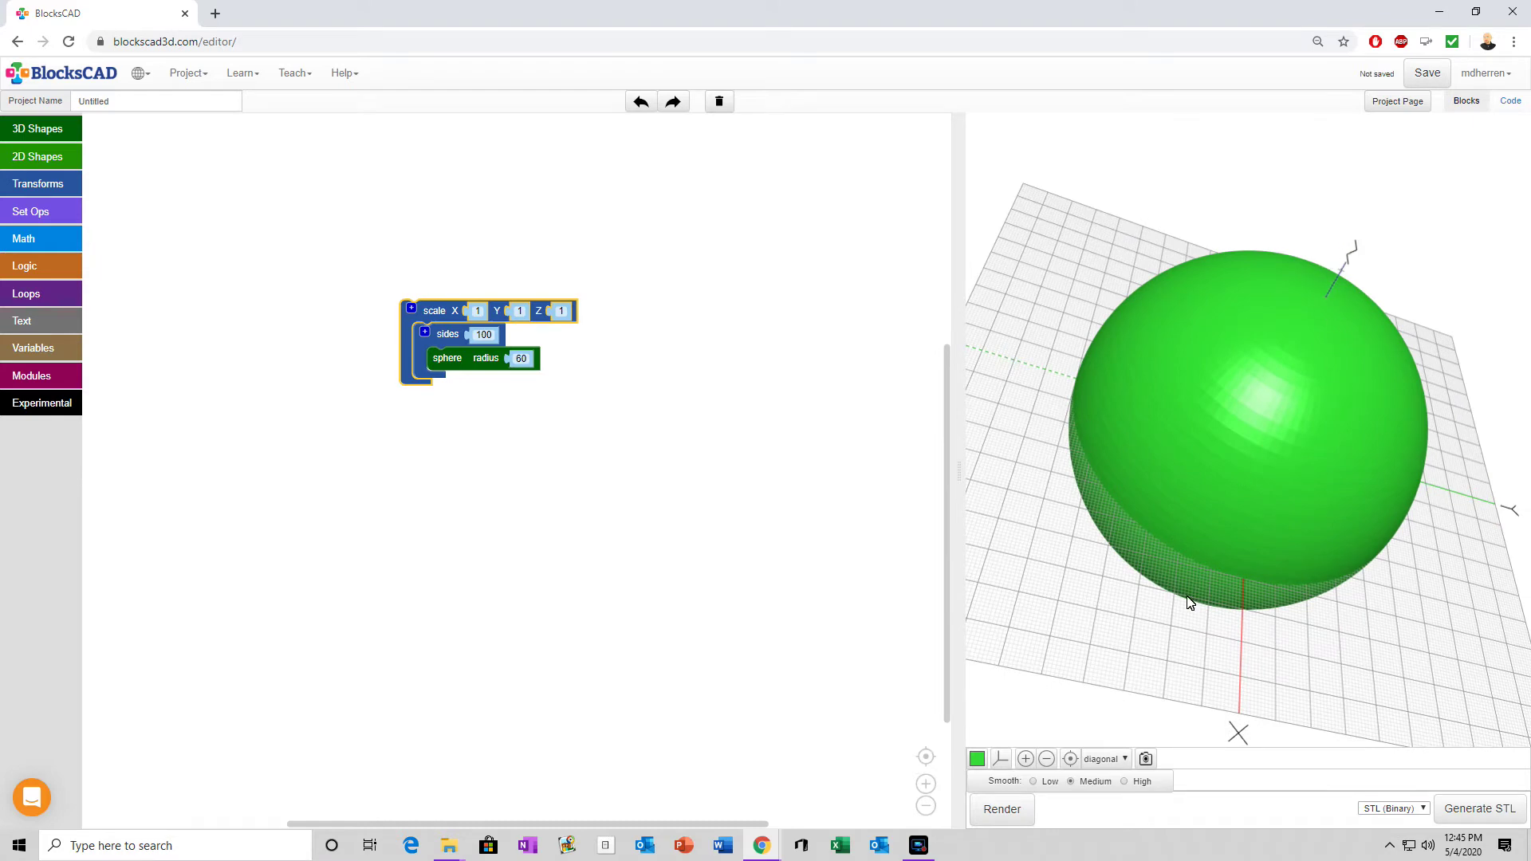
{"action": "left_click_drag", "start_coordinate": [1188, 602], "coordinate": [1237, 487]}
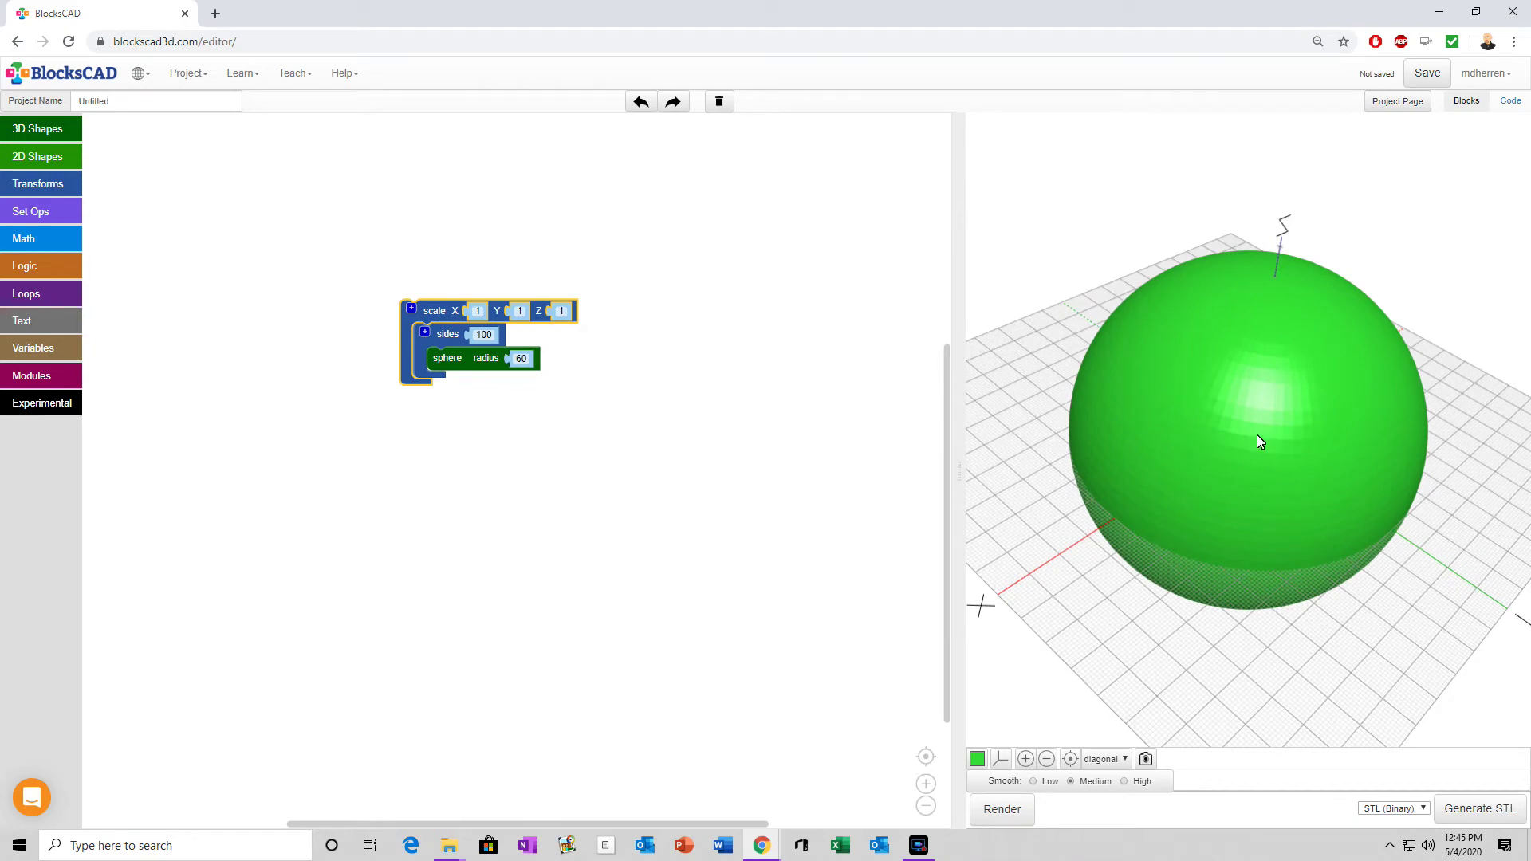
{"action": "left_click", "coordinate": [562, 311]}
{"action": "type", "text": ".5"}
Step: Render the scaled sphere and orbit around the squashed green ellipsoid from several angles
{"action": "left_click", "coordinate": [1001, 808]}
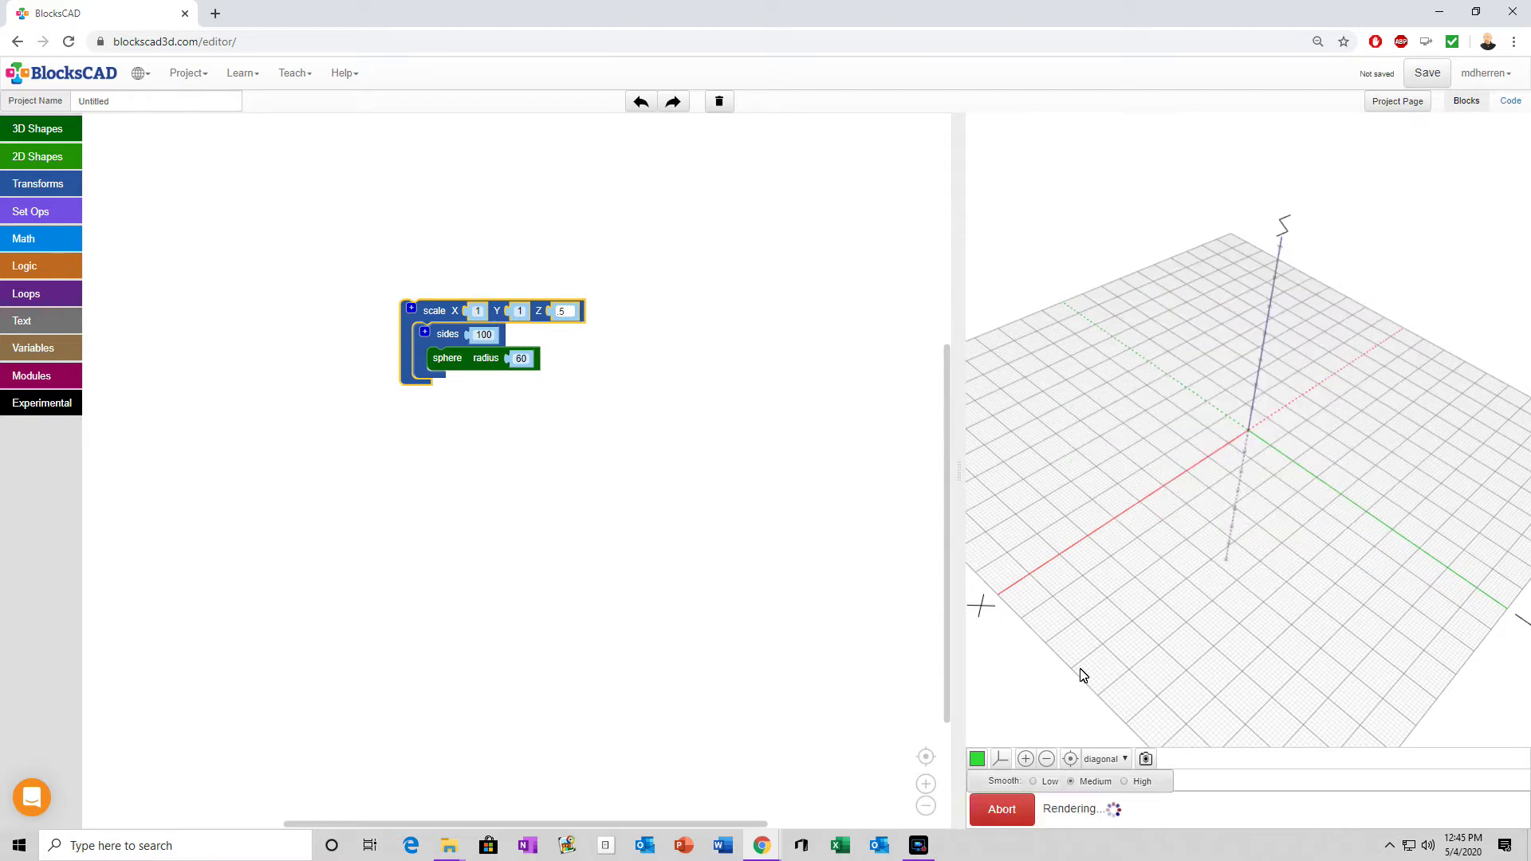
{"action": "left_click_drag", "start_coordinate": [1257, 494], "coordinate": [1279, 451]}
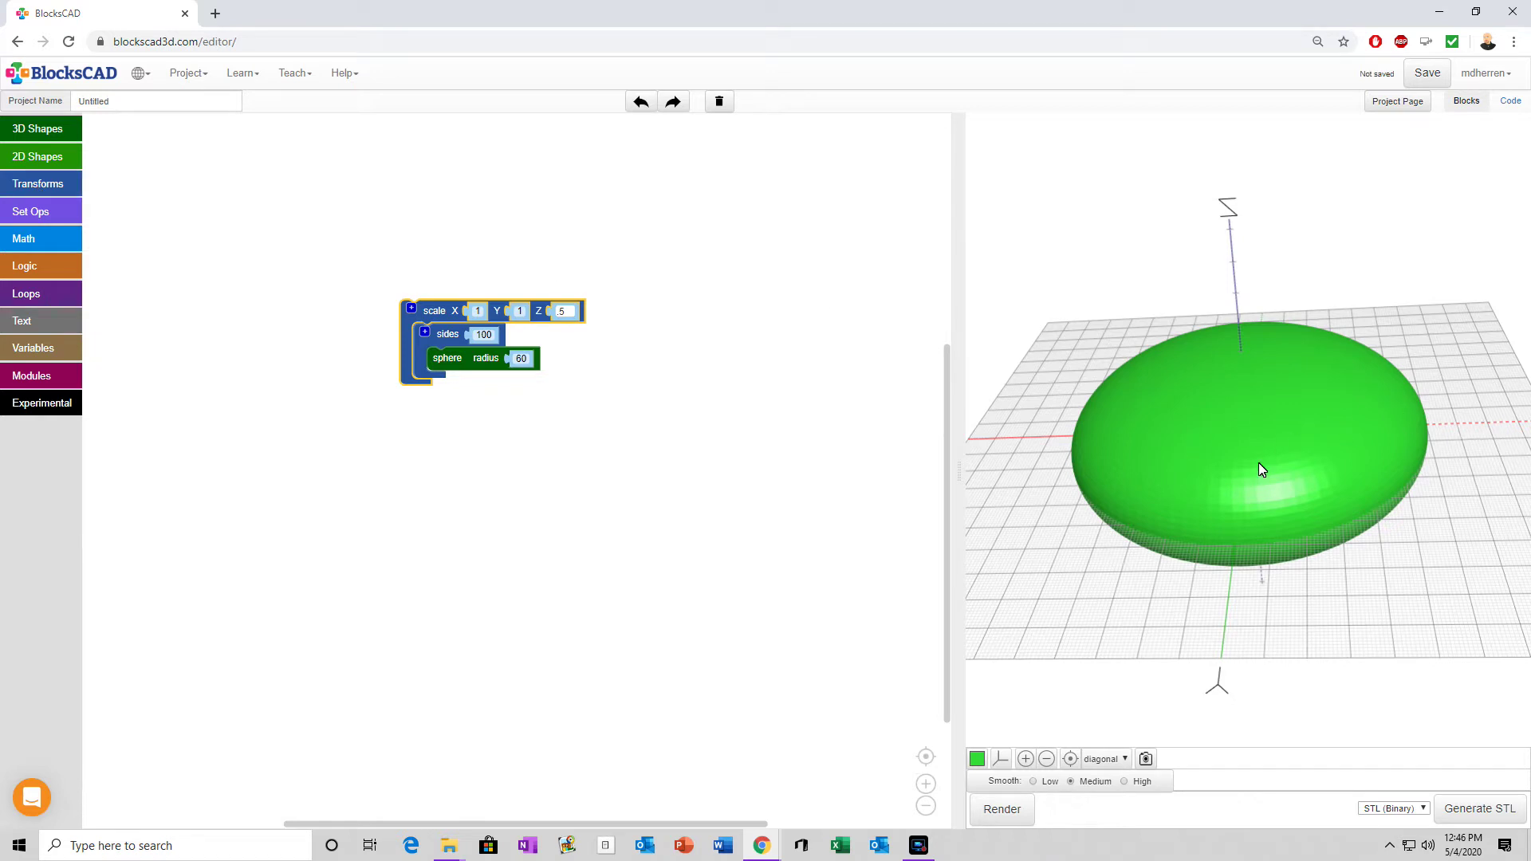
{"action": "left_click_drag", "start_coordinate": [1258, 470], "coordinate": [1172, 276]}
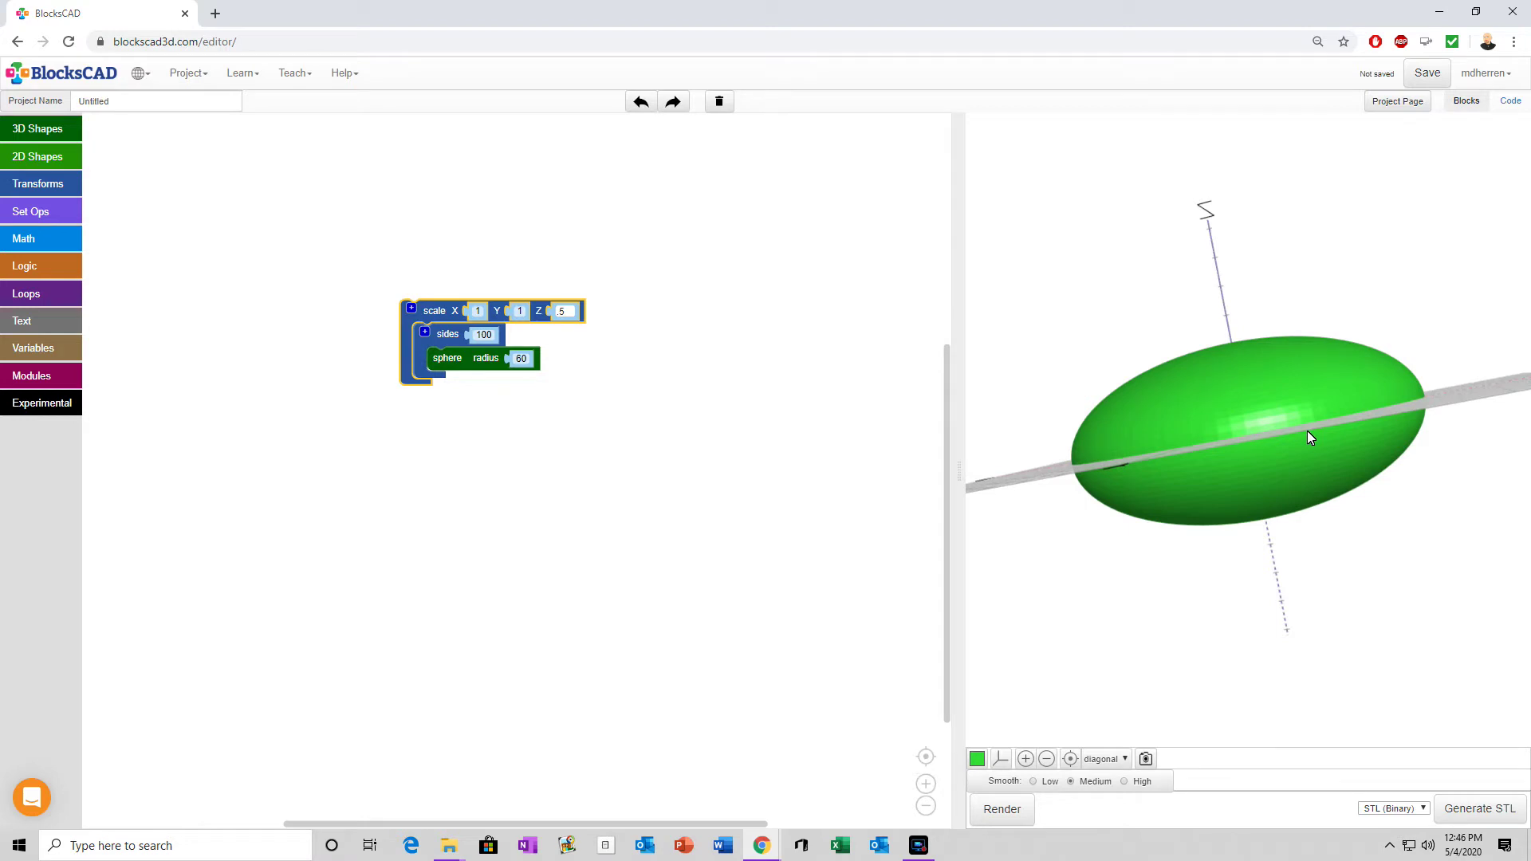
{"action": "left_click_drag", "start_coordinate": [1285, 401], "coordinate": [1304, 520]}
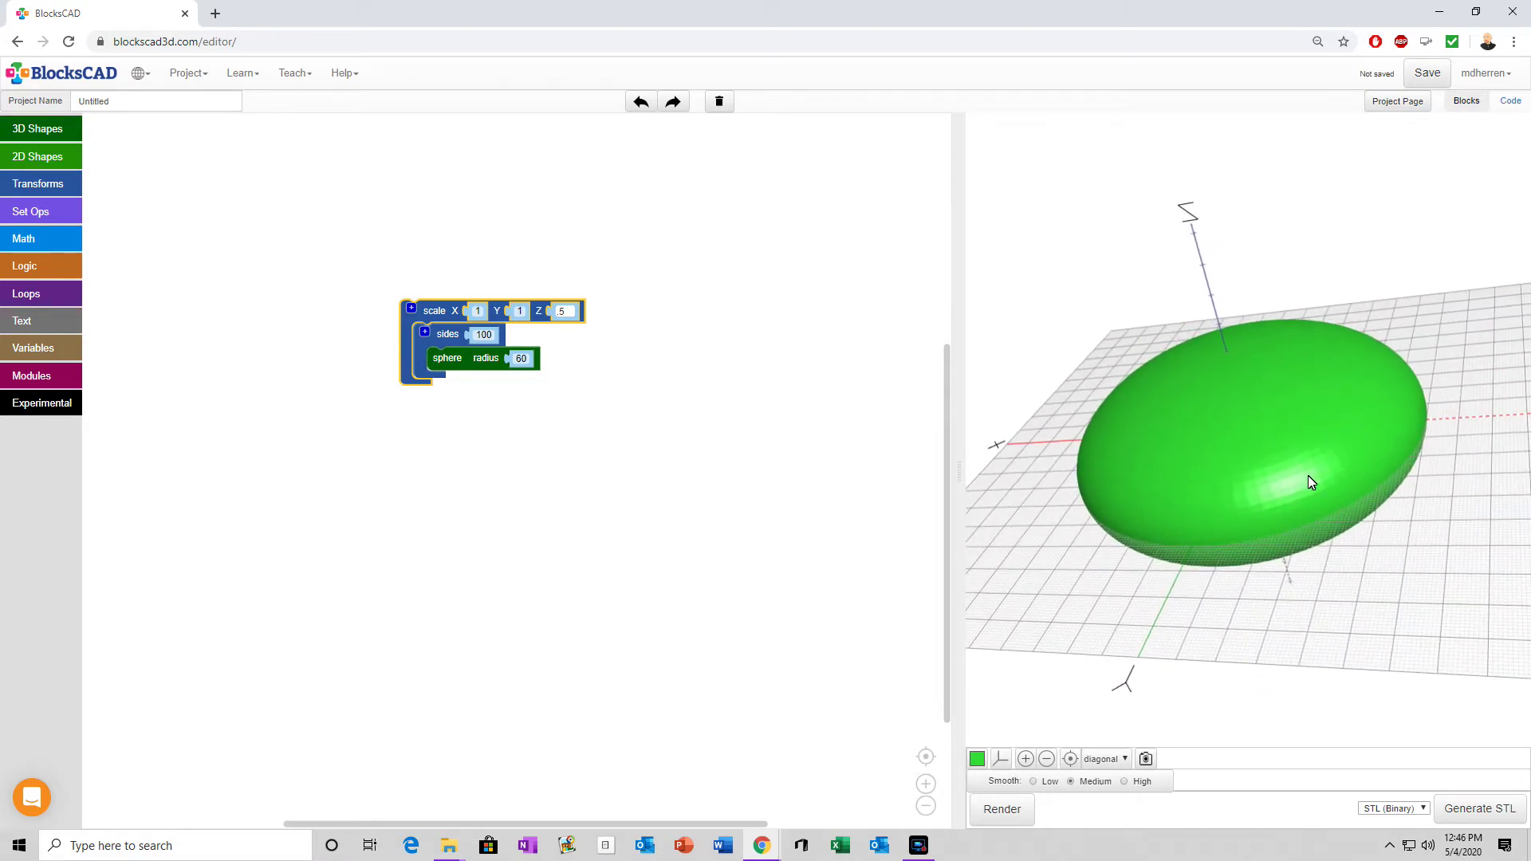
{"action": "left_click_drag", "start_coordinate": [1300, 452], "coordinate": [1301, 408]}
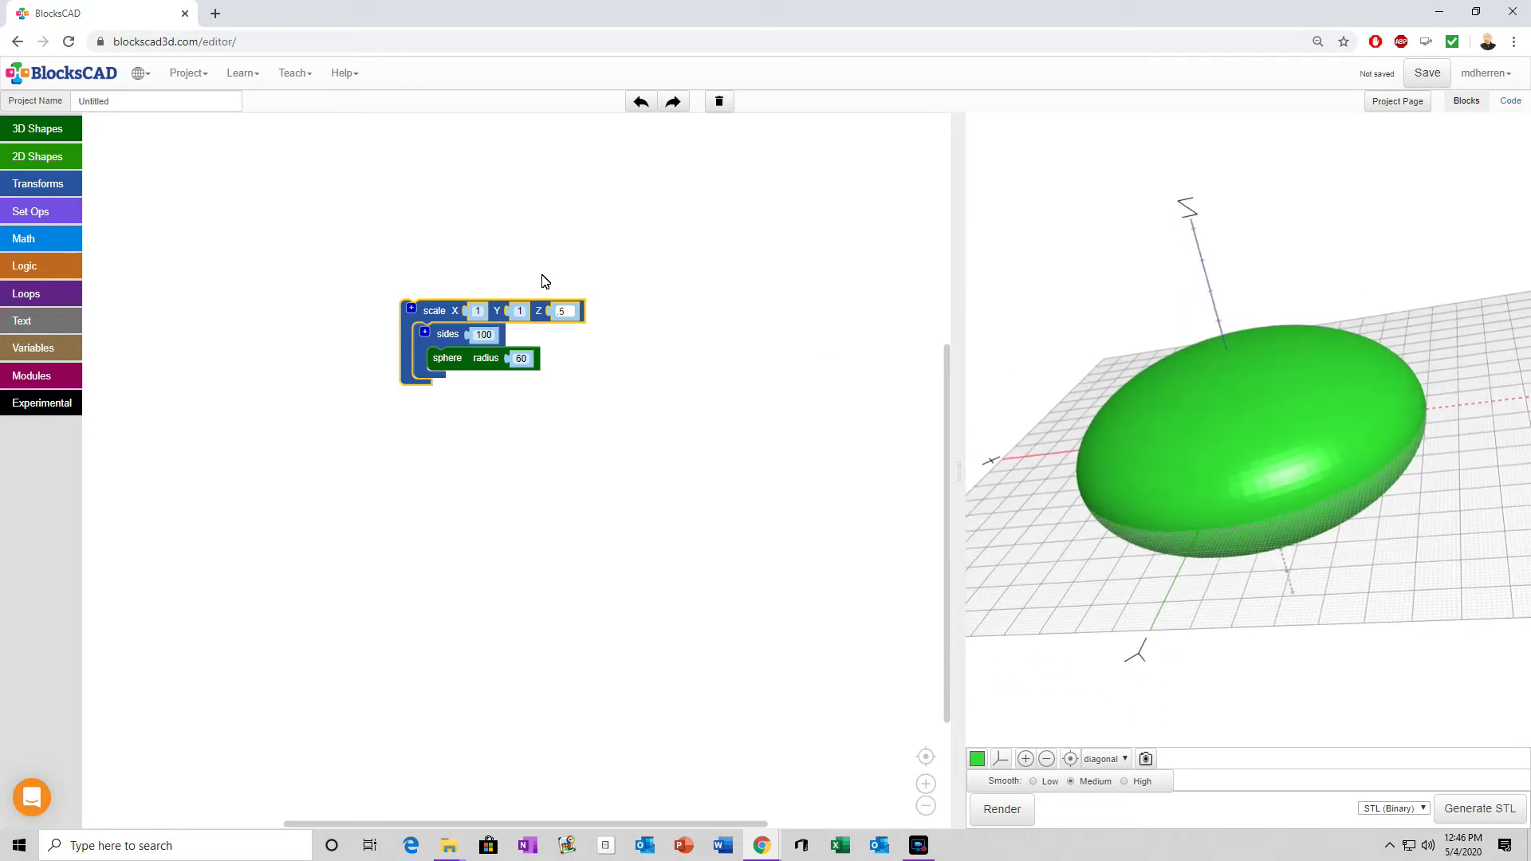
Step: Add a cube block below the scale stack sized 150 × 150 × 50 and set it to centered
{"action": "left_click", "coordinate": [38, 132]}
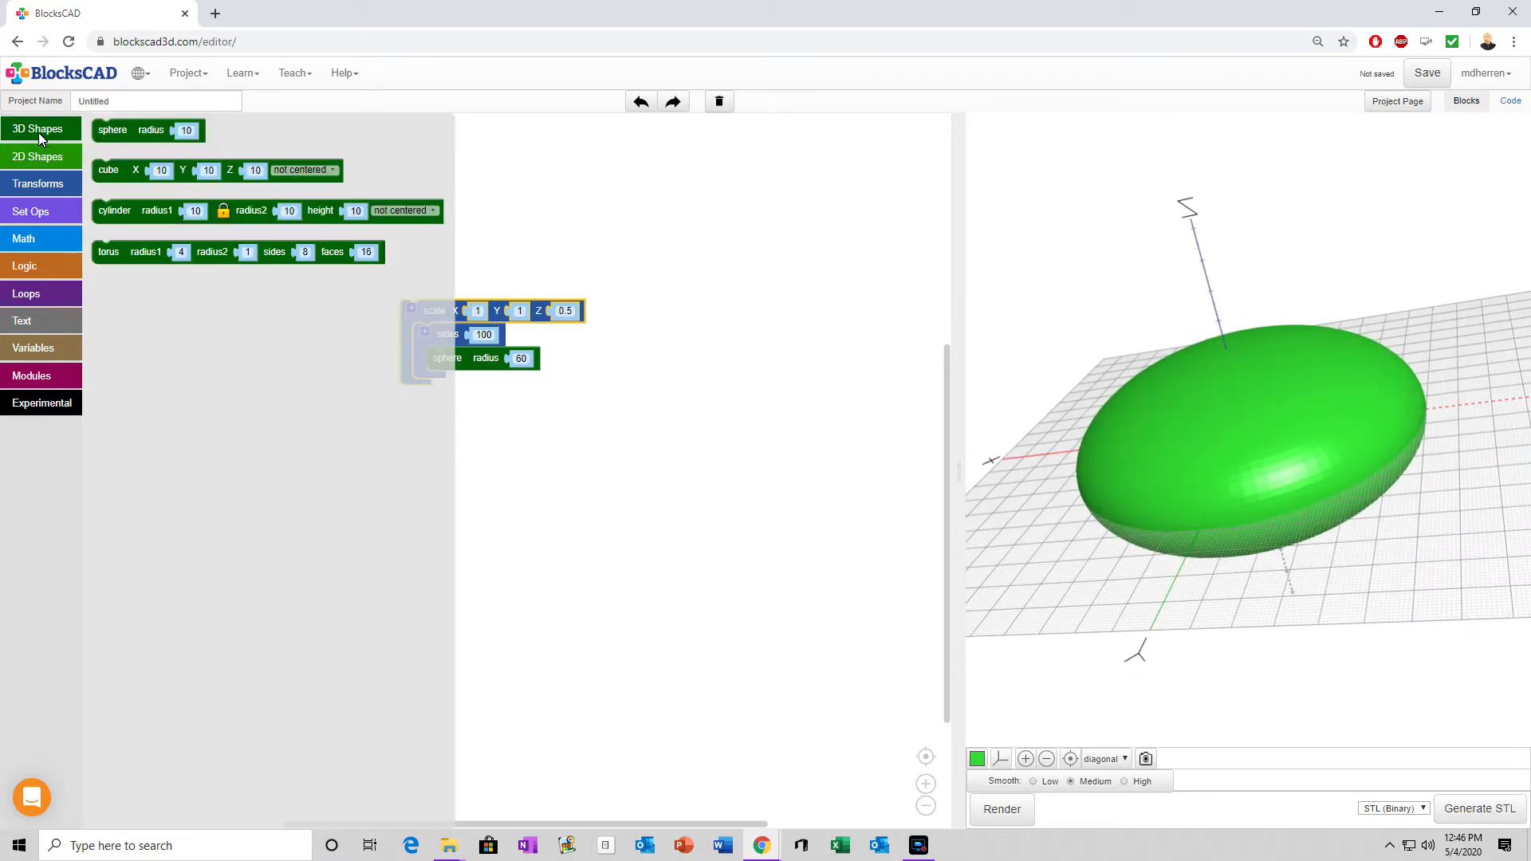
{"action": "left_click_drag", "start_coordinate": [107, 169], "coordinate": [422, 463]}
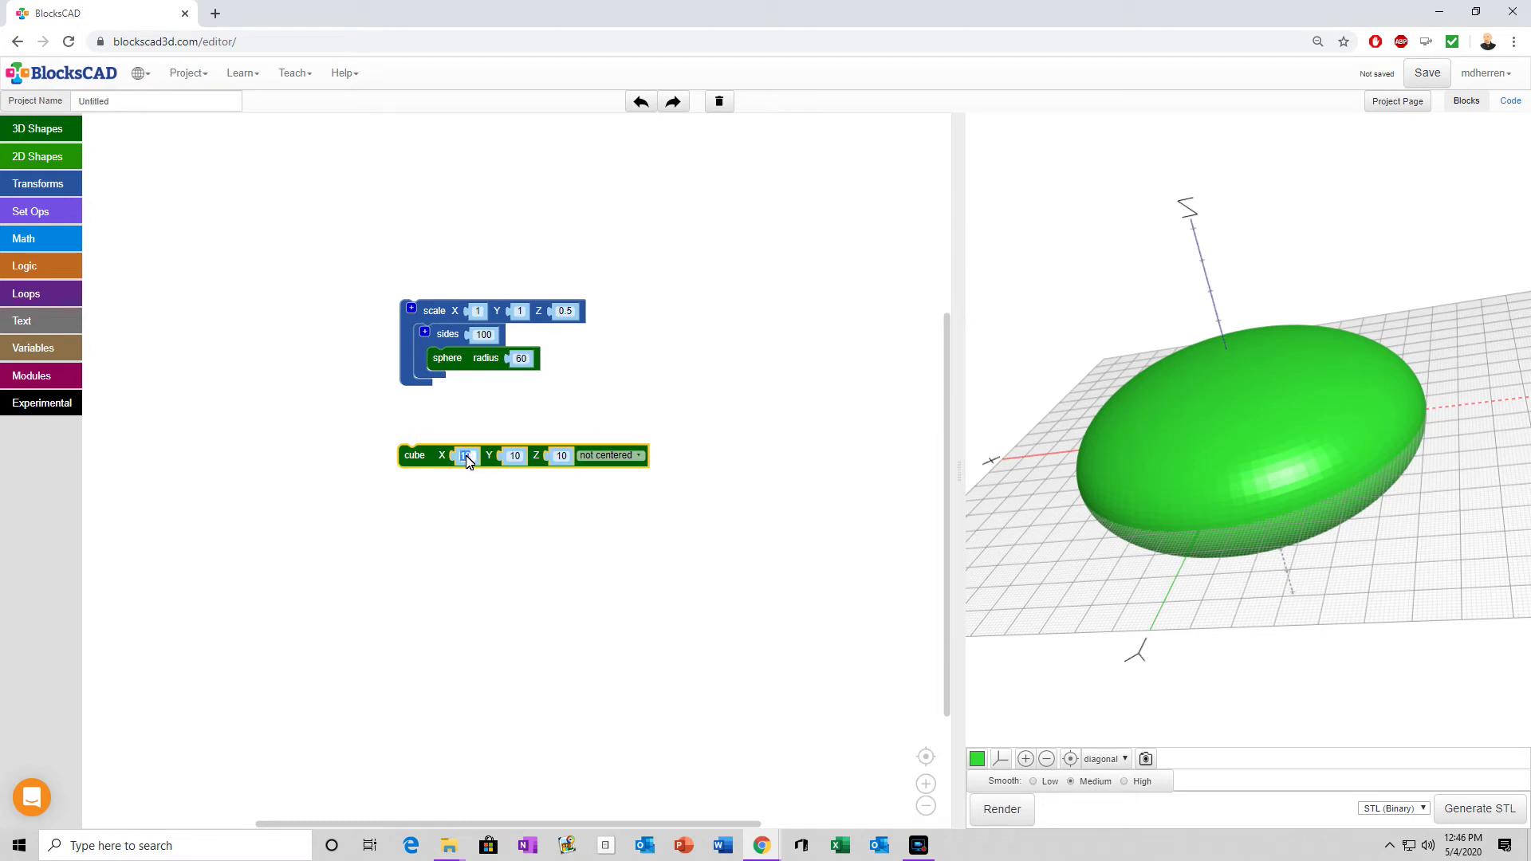
{"action": "type", "text": "150"}
{"action": "left_click", "coordinate": [517, 456]}
{"action": "type", "text": "150"}
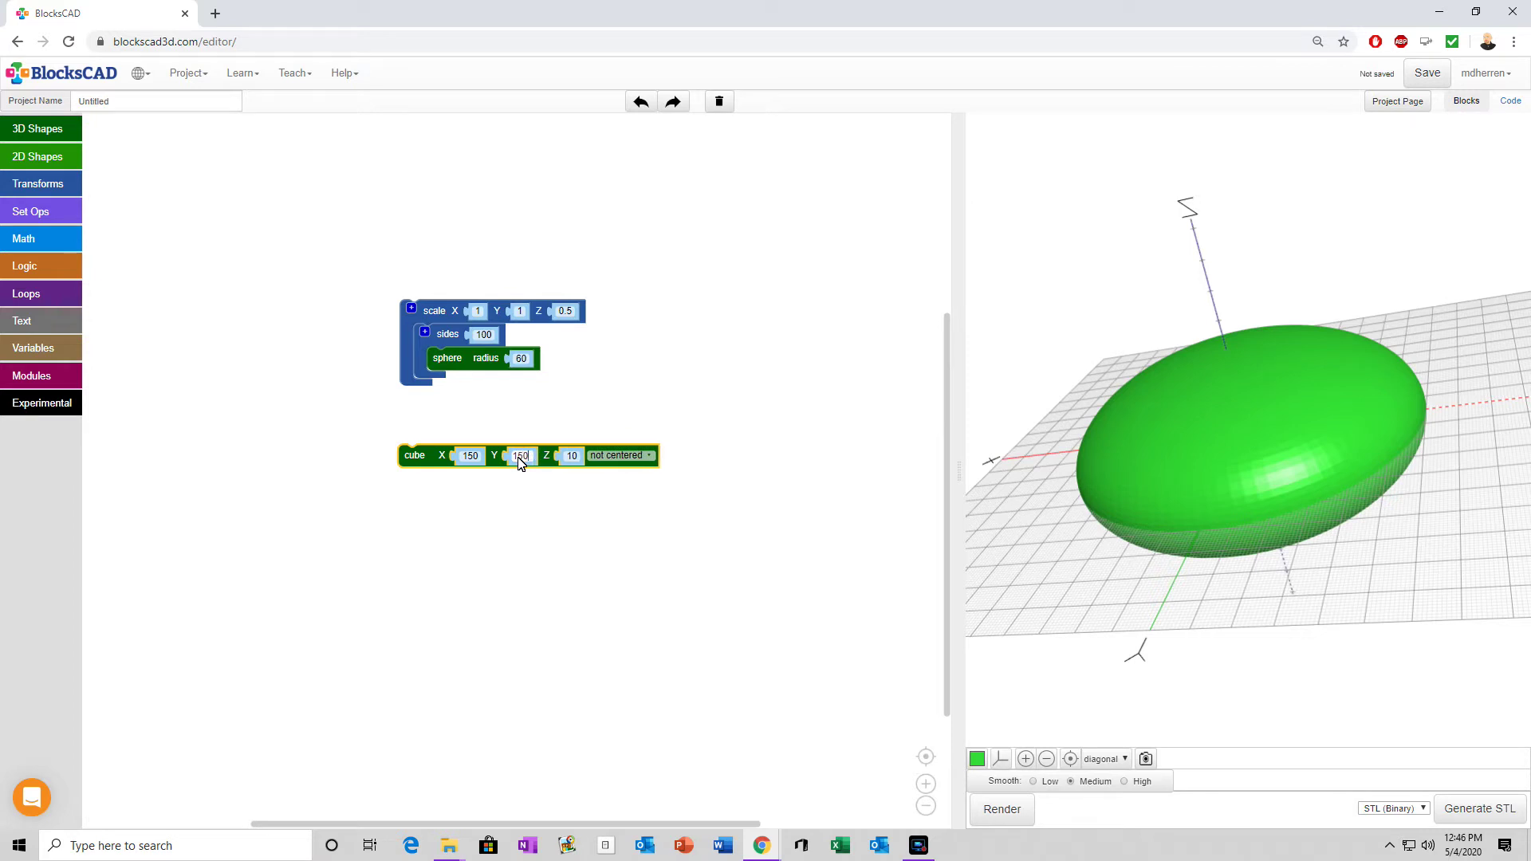
{"action": "left_click", "coordinate": [570, 459]}
{"action": "left_click", "coordinate": [624, 466]}
{"action": "left_click", "coordinate": [624, 460]}
{"action": "left_click", "coordinate": [621, 484]}
Step: Add a translate block with Z -10 and render the model with the cube still detached
{"action": "left_click", "coordinate": [37, 183]}
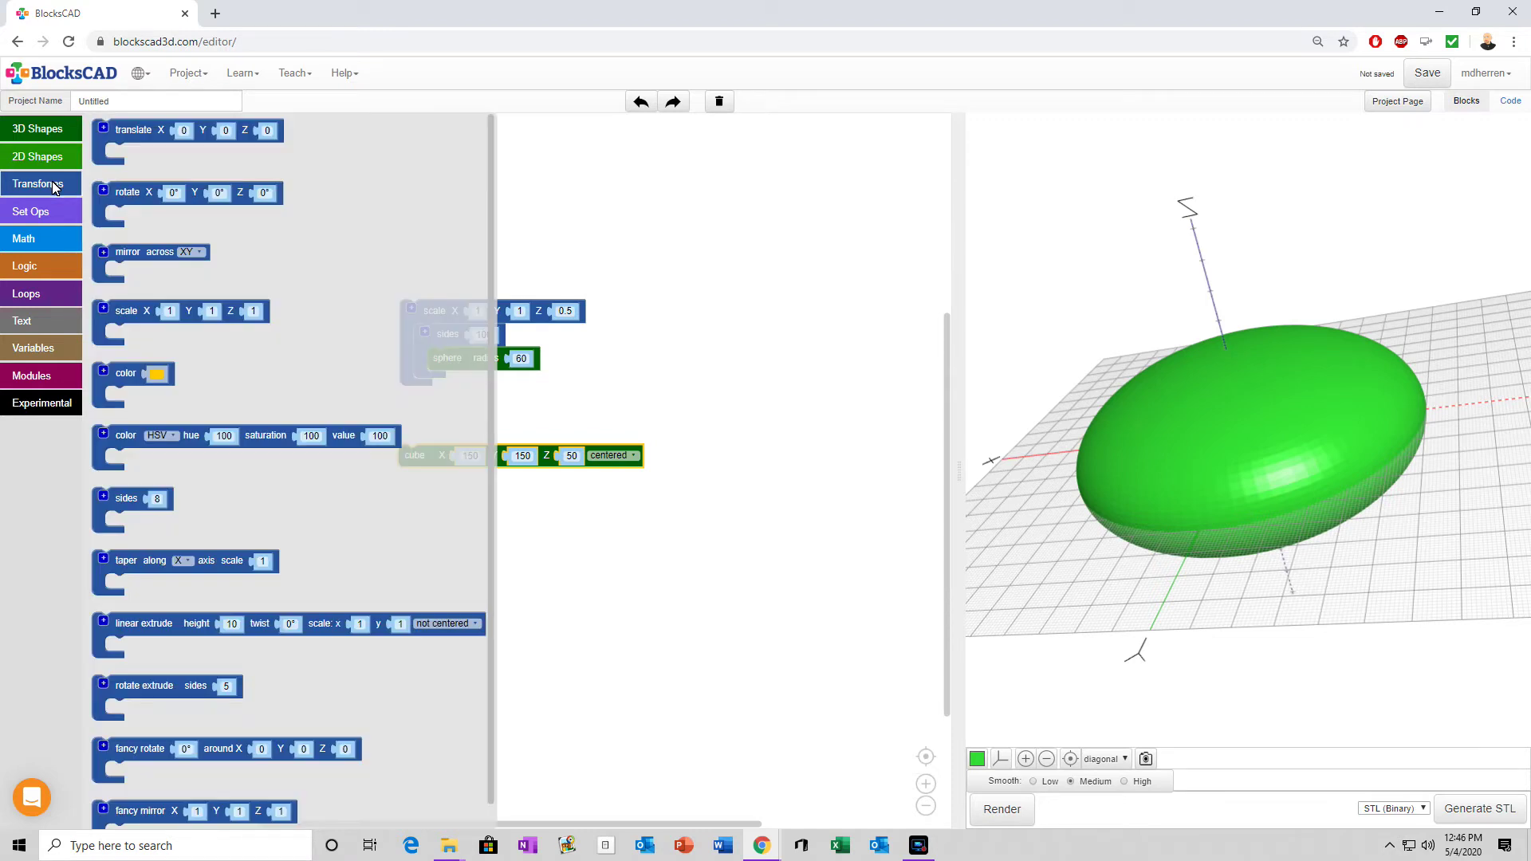
{"action": "left_click_drag", "start_coordinate": [134, 142], "coordinate": [423, 430]}
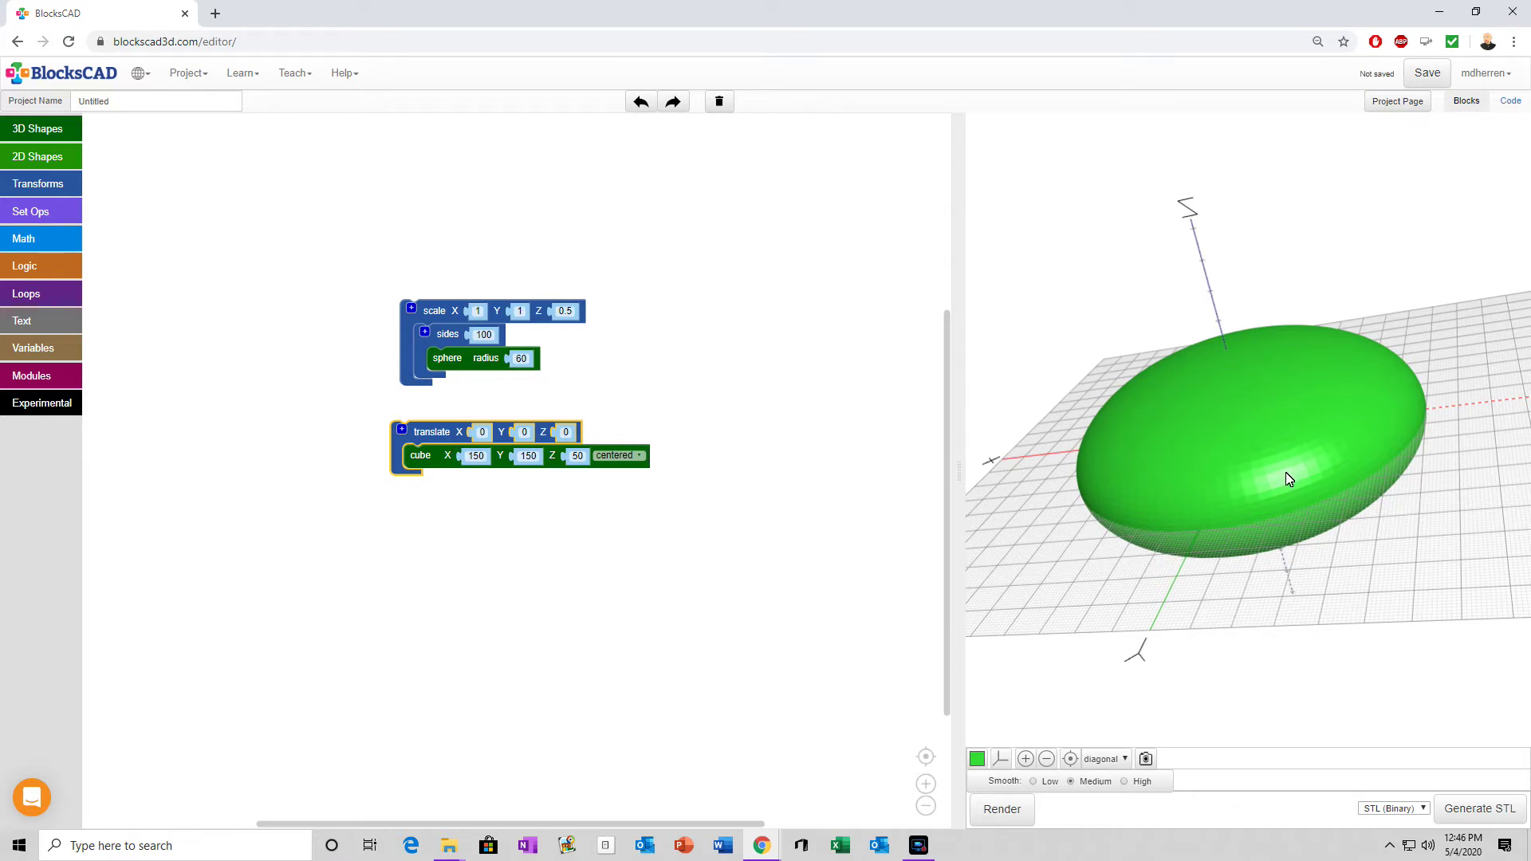
{"action": "left_click_drag", "start_coordinate": [1287, 478], "coordinate": [1138, 236]}
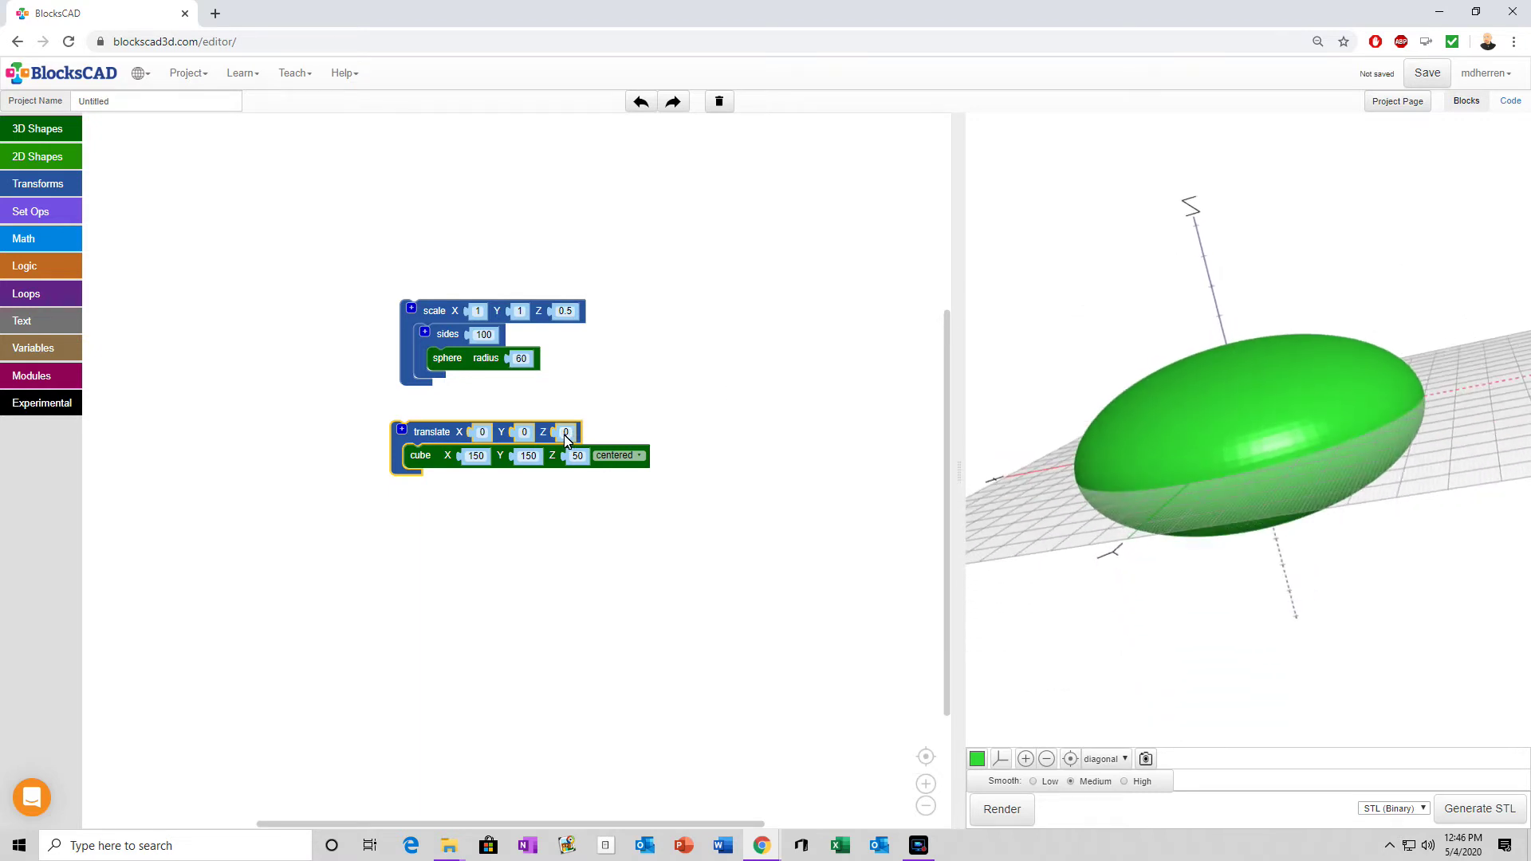
{"action": "type", "text": "10"}
{"action": "left_click_drag", "start_coordinate": [440, 451], "coordinate": [465, 496]}
{"action": "left_click", "coordinate": [1002, 809]}
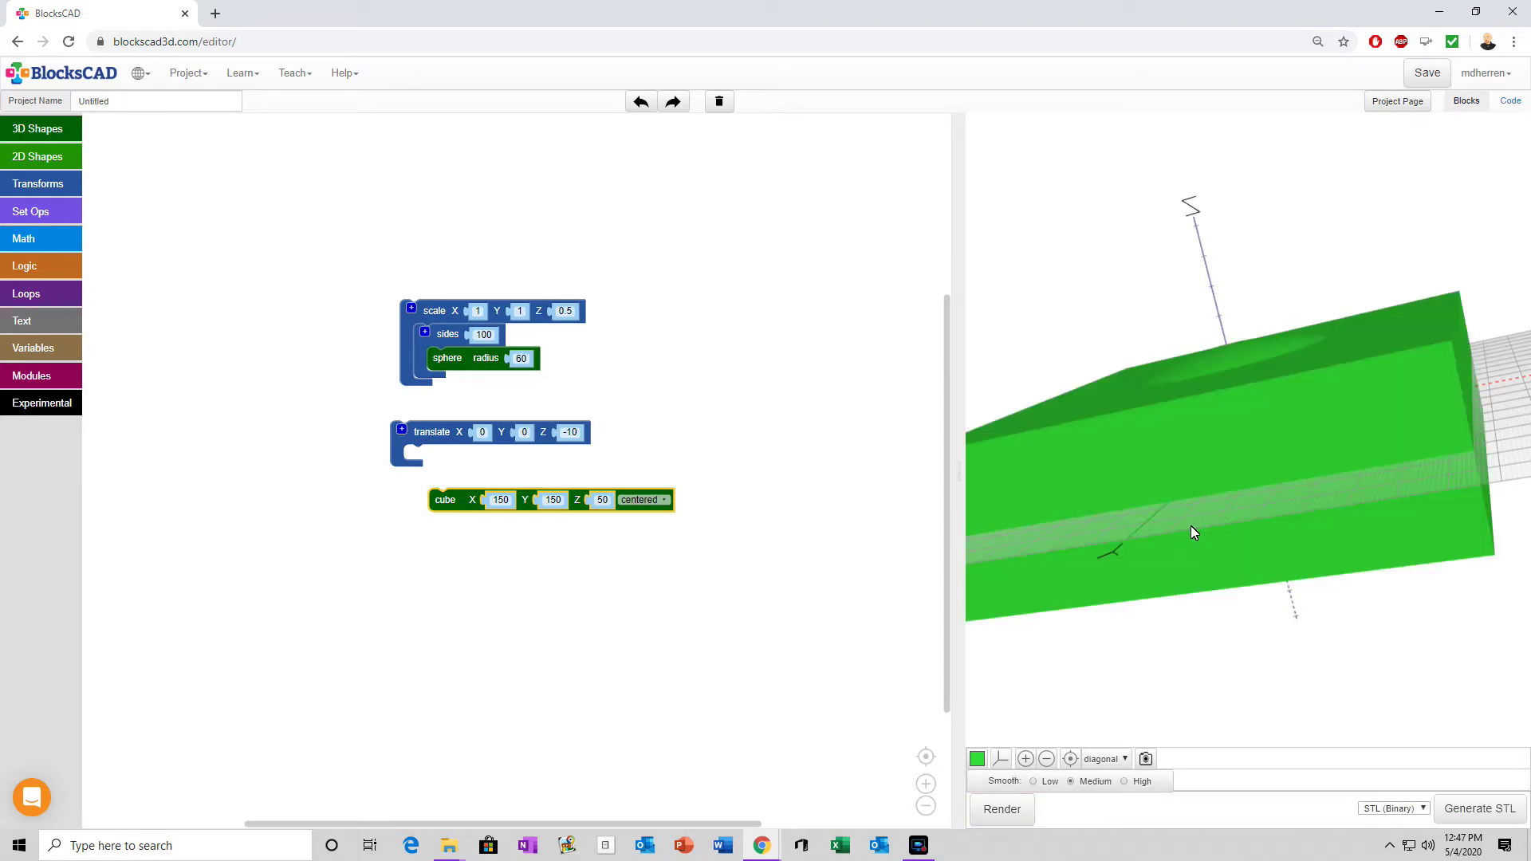
{"action": "left_click_drag", "start_coordinate": [1191, 533], "coordinate": [1116, 275]}
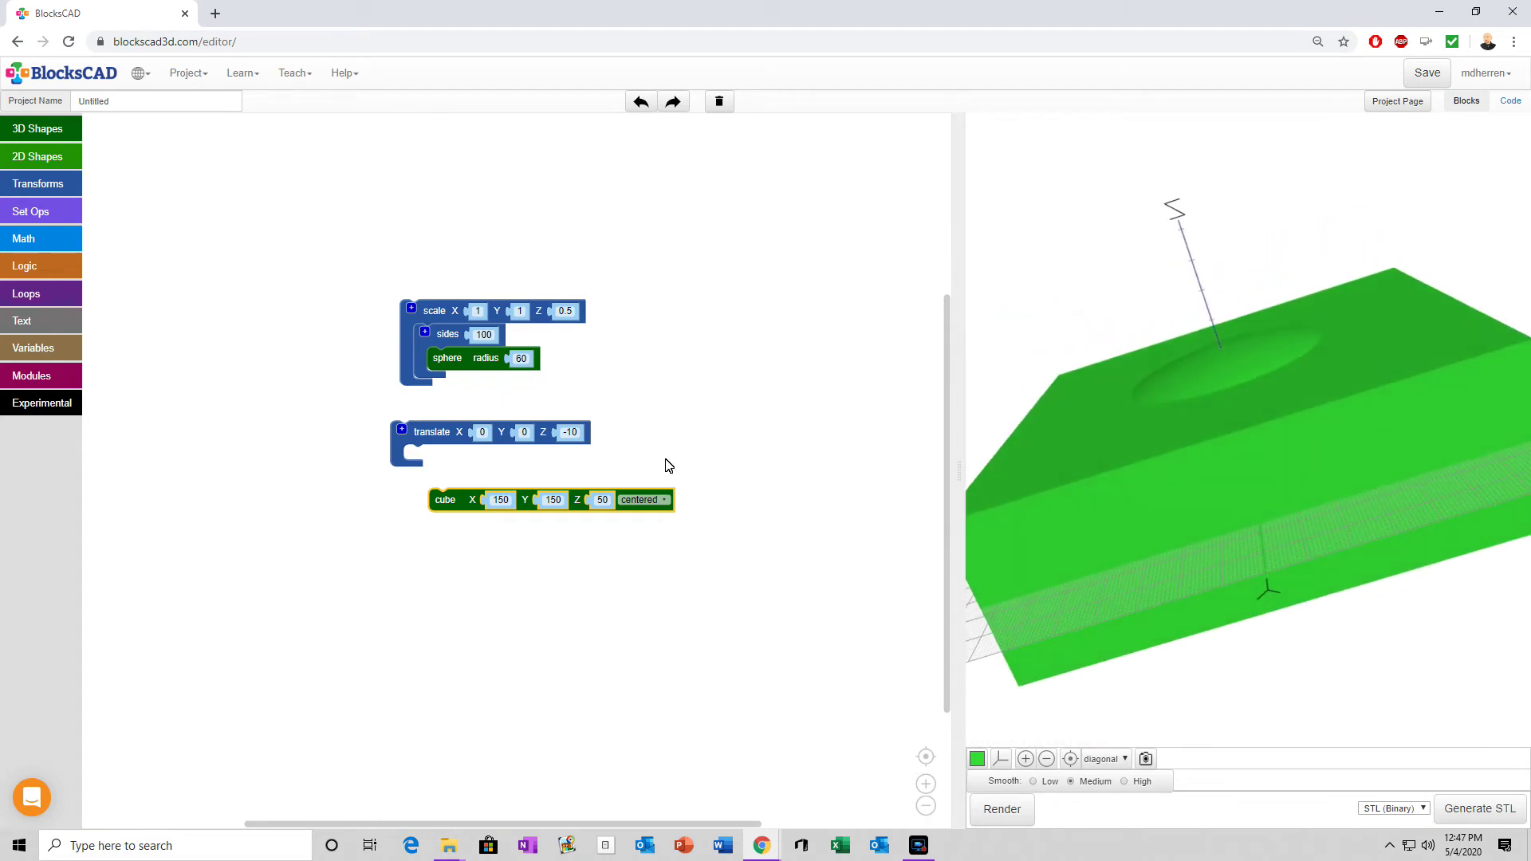
Step: Nest the cube in the translate block, render, and orbit to see the slab under the dome
{"action": "left_click_drag", "start_coordinate": [430, 434], "coordinate": [457, 479]}
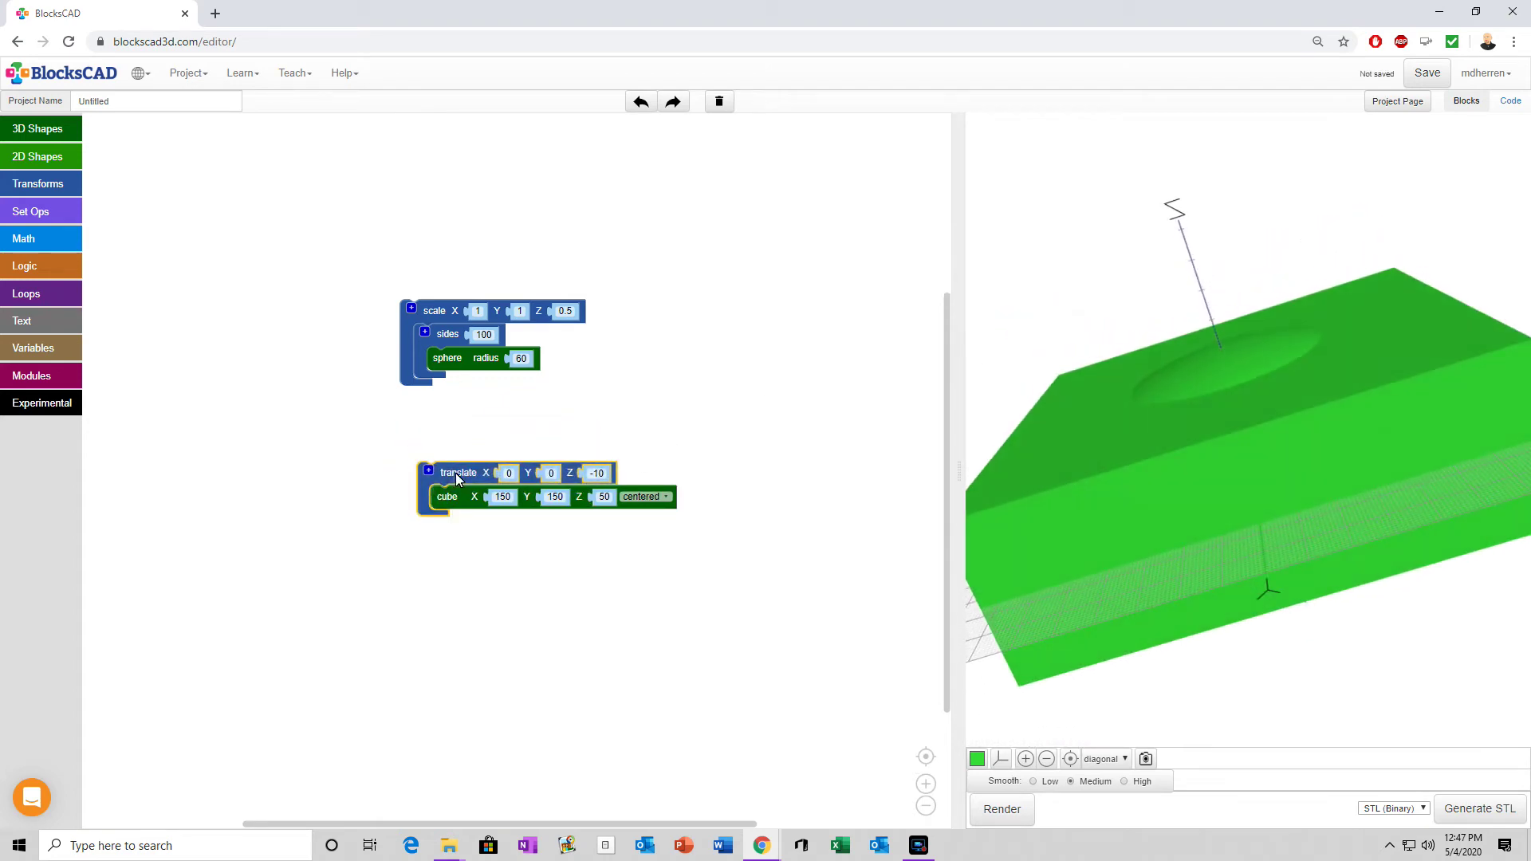
{"action": "left_click", "coordinate": [1002, 809]}
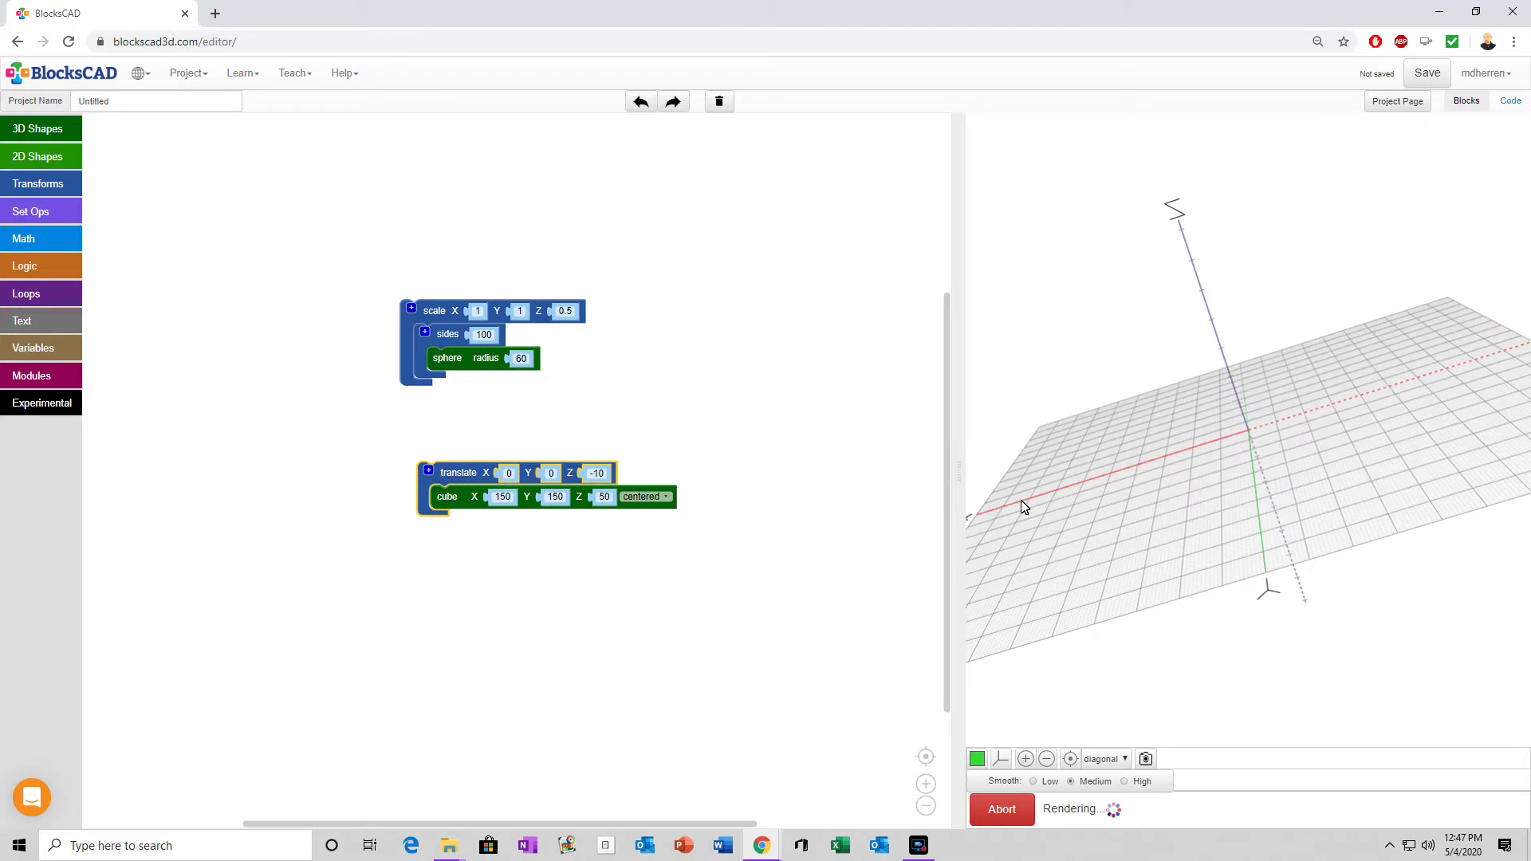
{"action": "left_click_drag", "start_coordinate": [1336, 523], "coordinate": [1161, 401]}
{"action": "left_click_drag", "start_coordinate": [1284, 477], "coordinate": [1401, 454]}
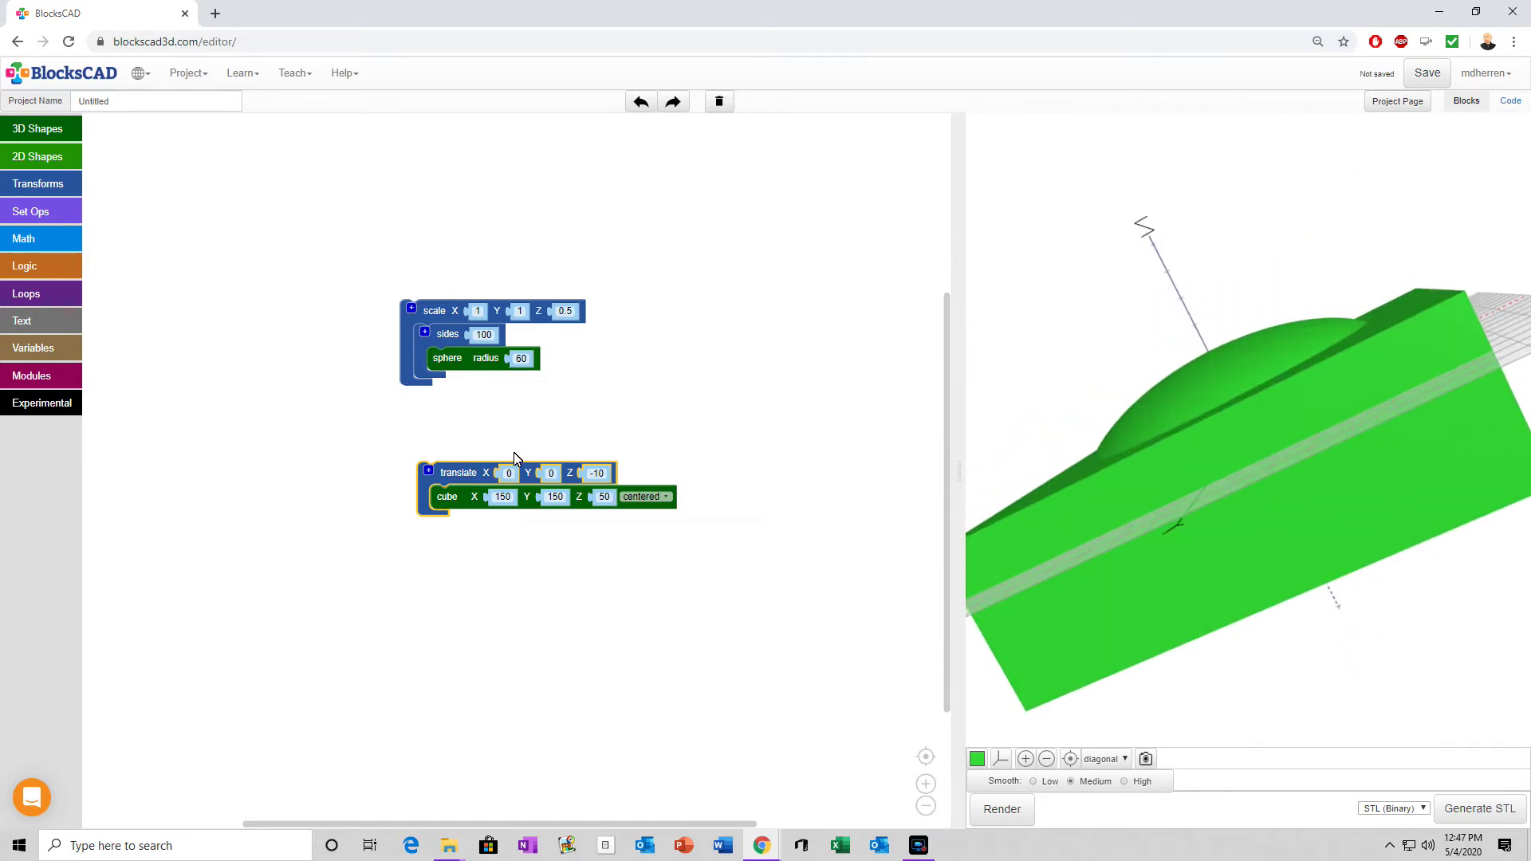
{"action": "left_click_drag", "start_coordinate": [1162, 512], "coordinate": [1295, 558]}
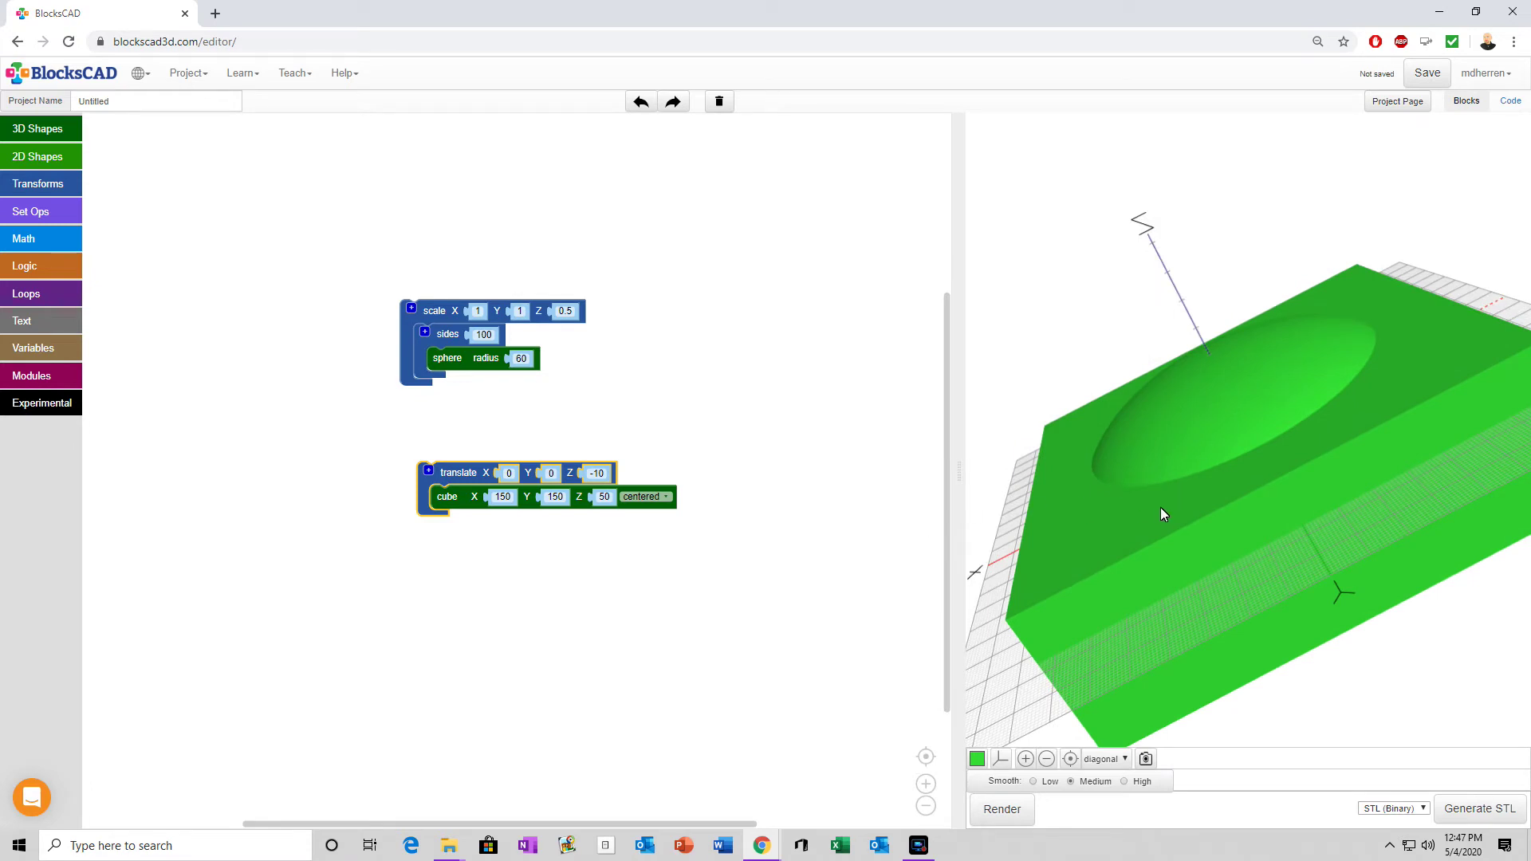
Step: Put the scaled sphere and the translated cube into a difference block and render the flat-bottomed dome
{"action": "left_click", "coordinate": [28, 215]}
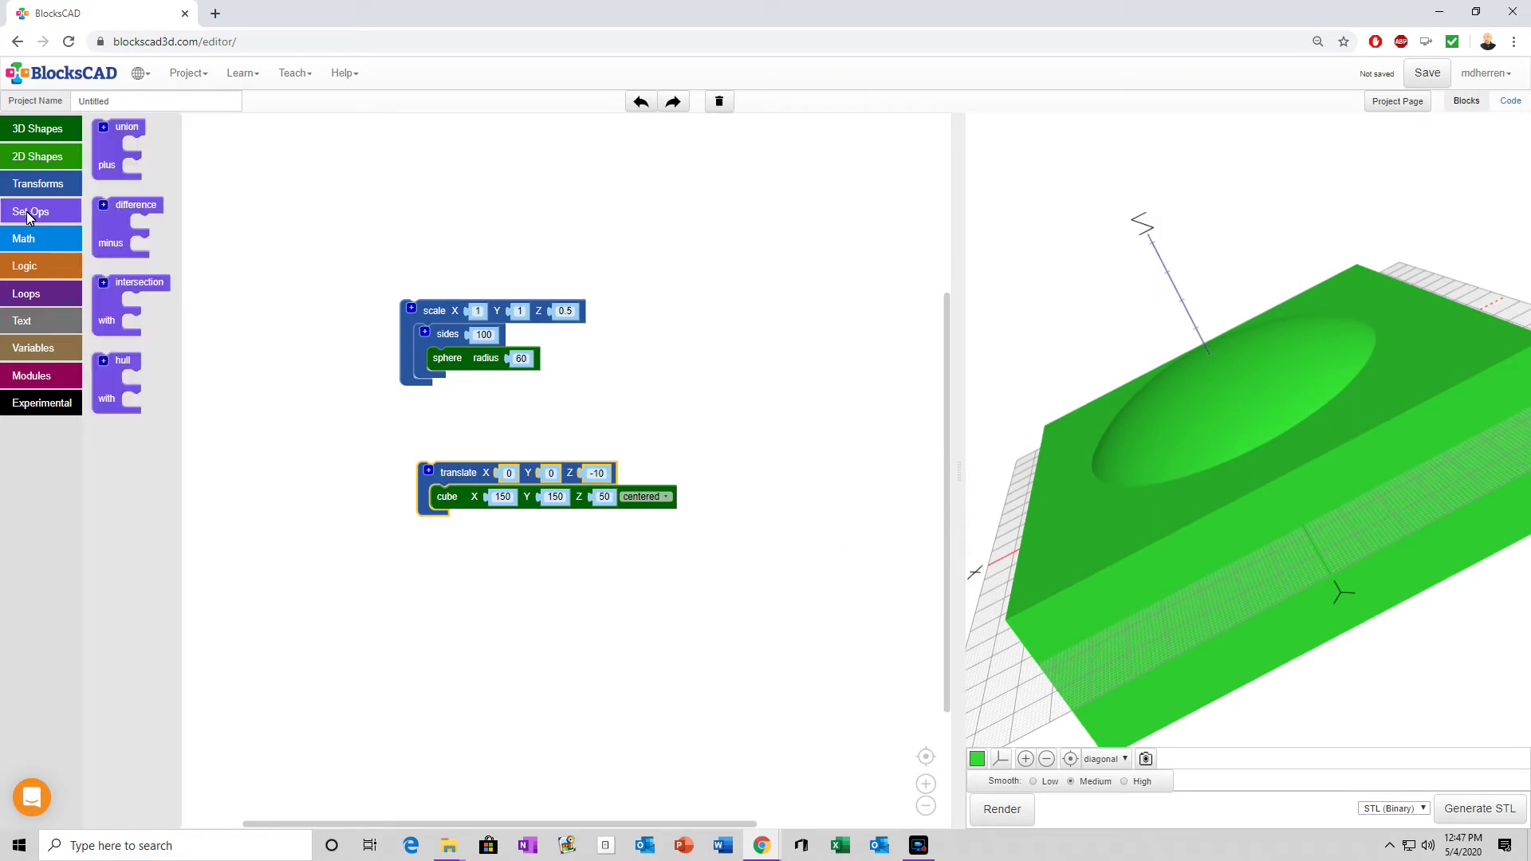
{"action": "left_click_drag", "start_coordinate": [123, 236], "coordinate": [312, 316]}
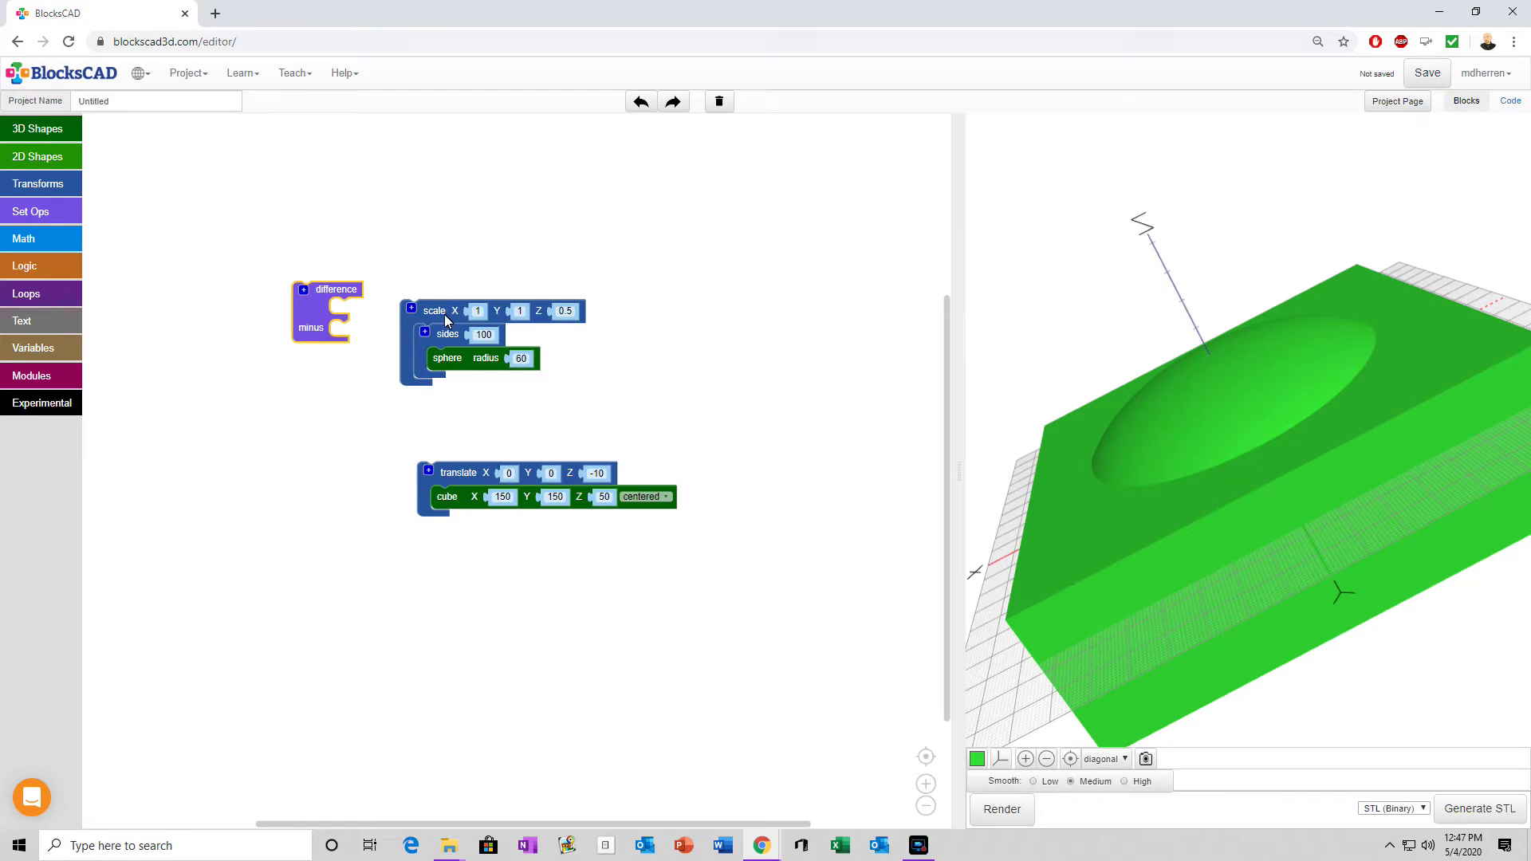
{"action": "left_click_drag", "start_coordinate": [446, 319], "coordinate": [379, 316]}
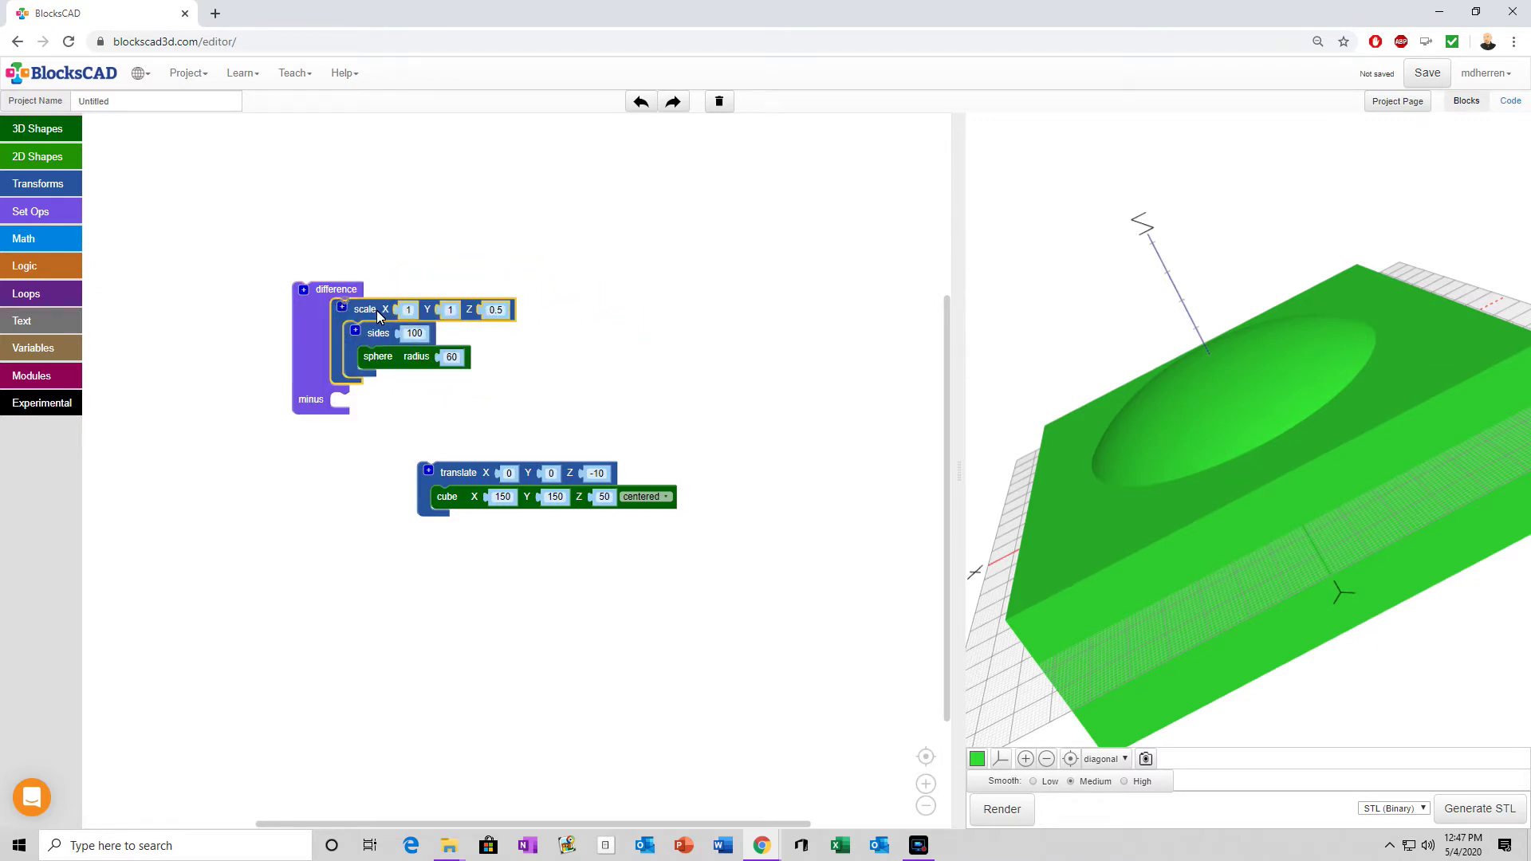
{"action": "left_click_drag", "start_coordinate": [465, 477], "coordinate": [379, 411]}
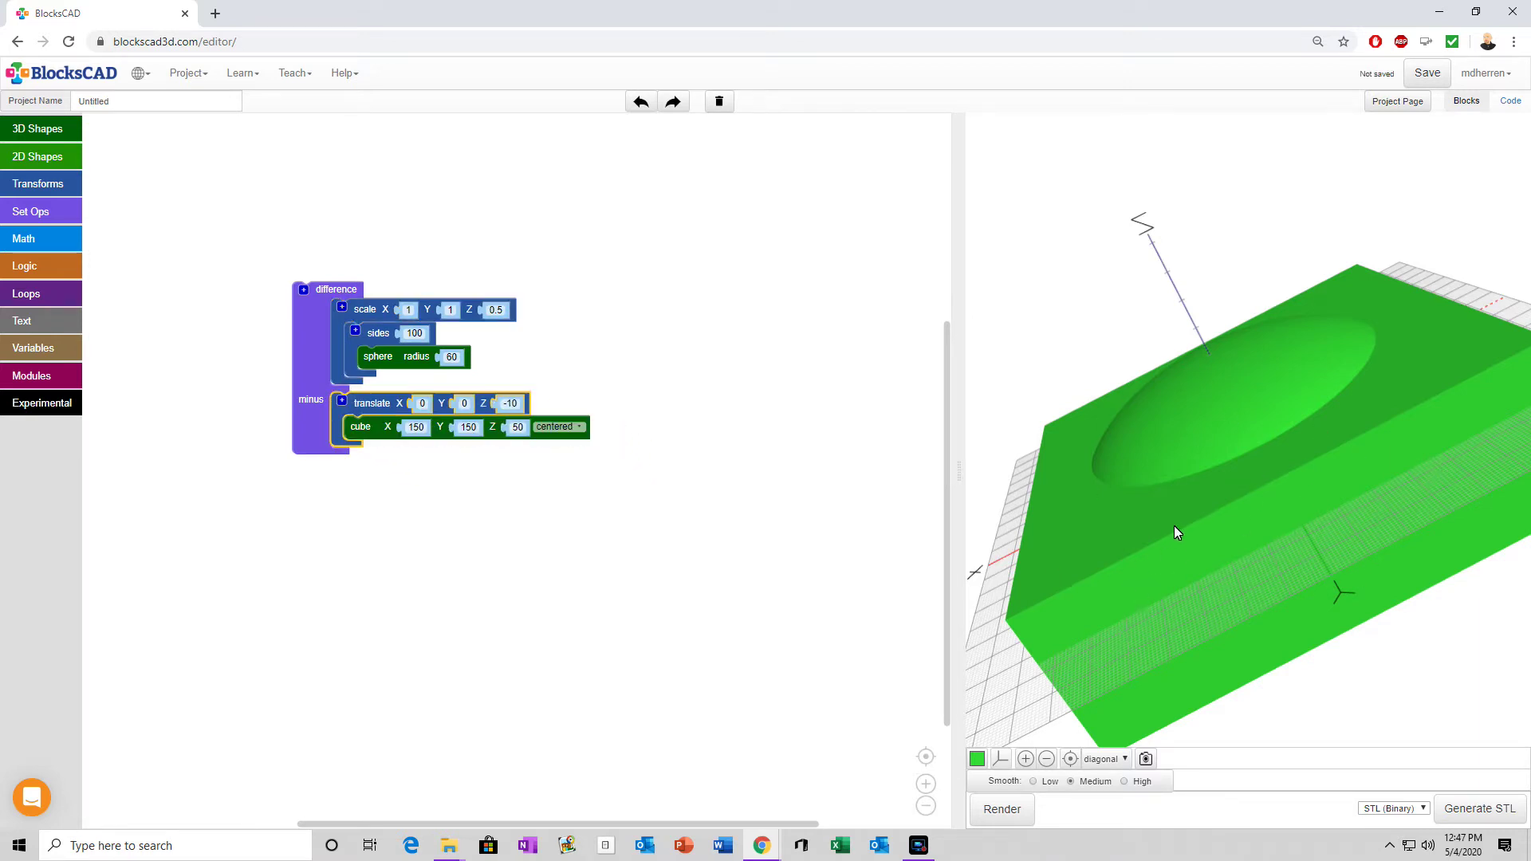
{"action": "left_click", "coordinate": [1002, 809]}
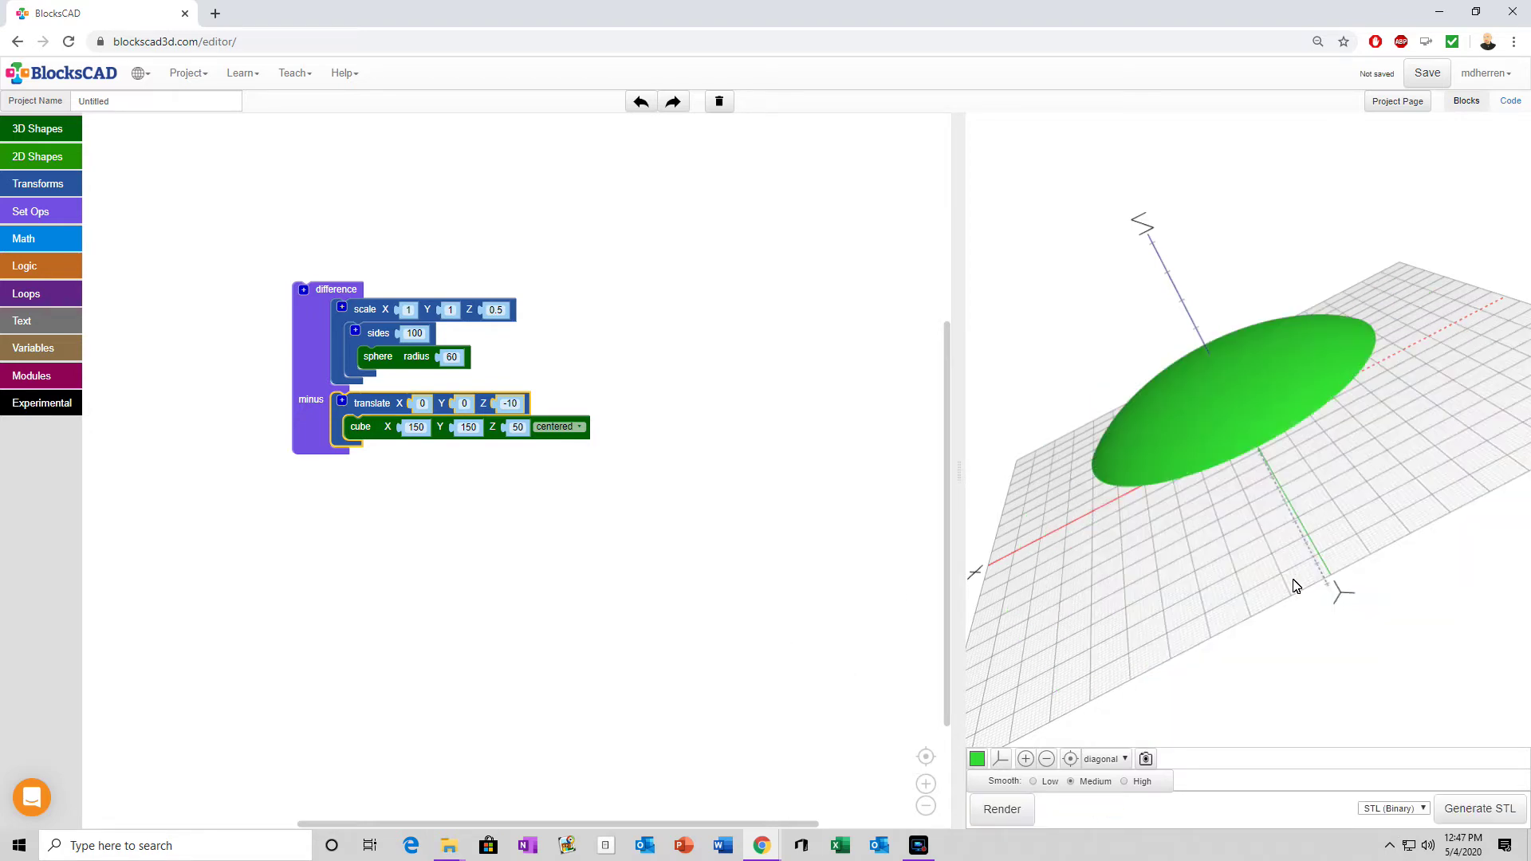
{"action": "left_click_drag", "start_coordinate": [1293, 586], "coordinate": [1349, 410]}
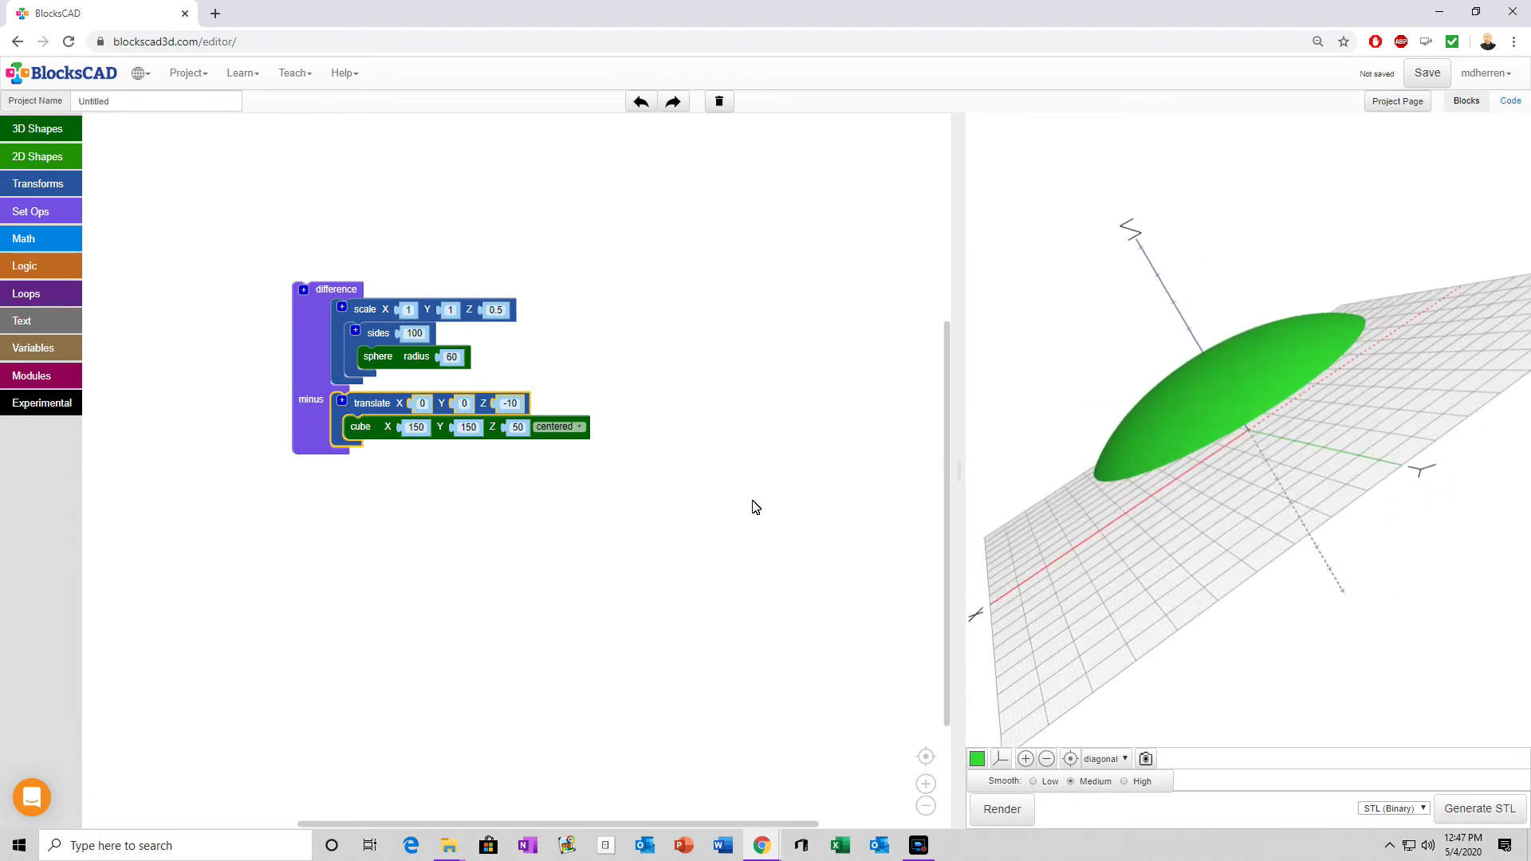
{"action": "left_click_drag", "start_coordinate": [314, 358], "coordinate": [389, 311]}
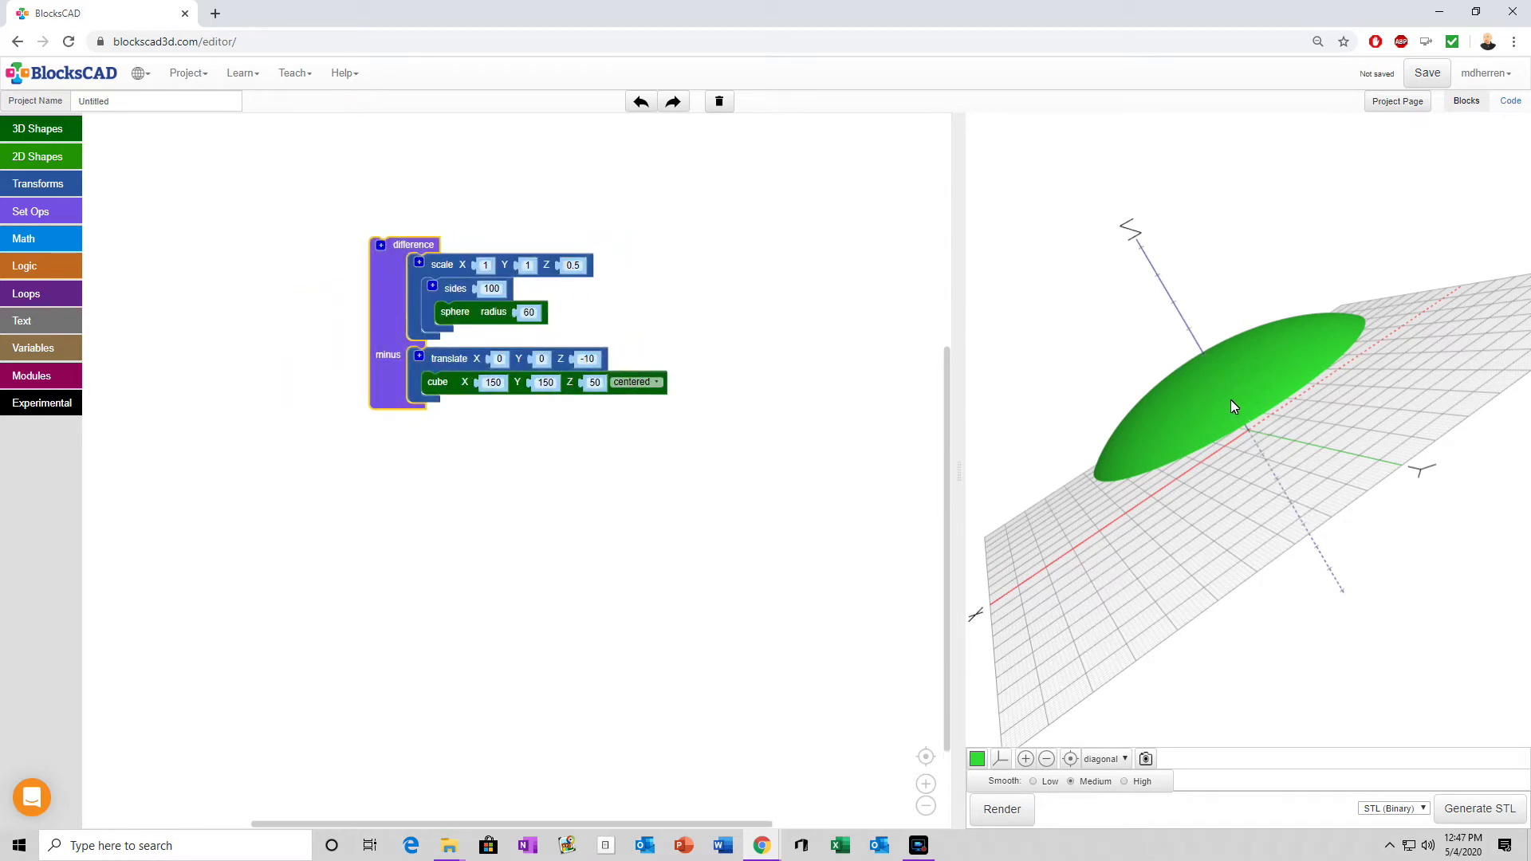
{"action": "left_click_drag", "start_coordinate": [1231, 400], "coordinate": [1237, 410]}
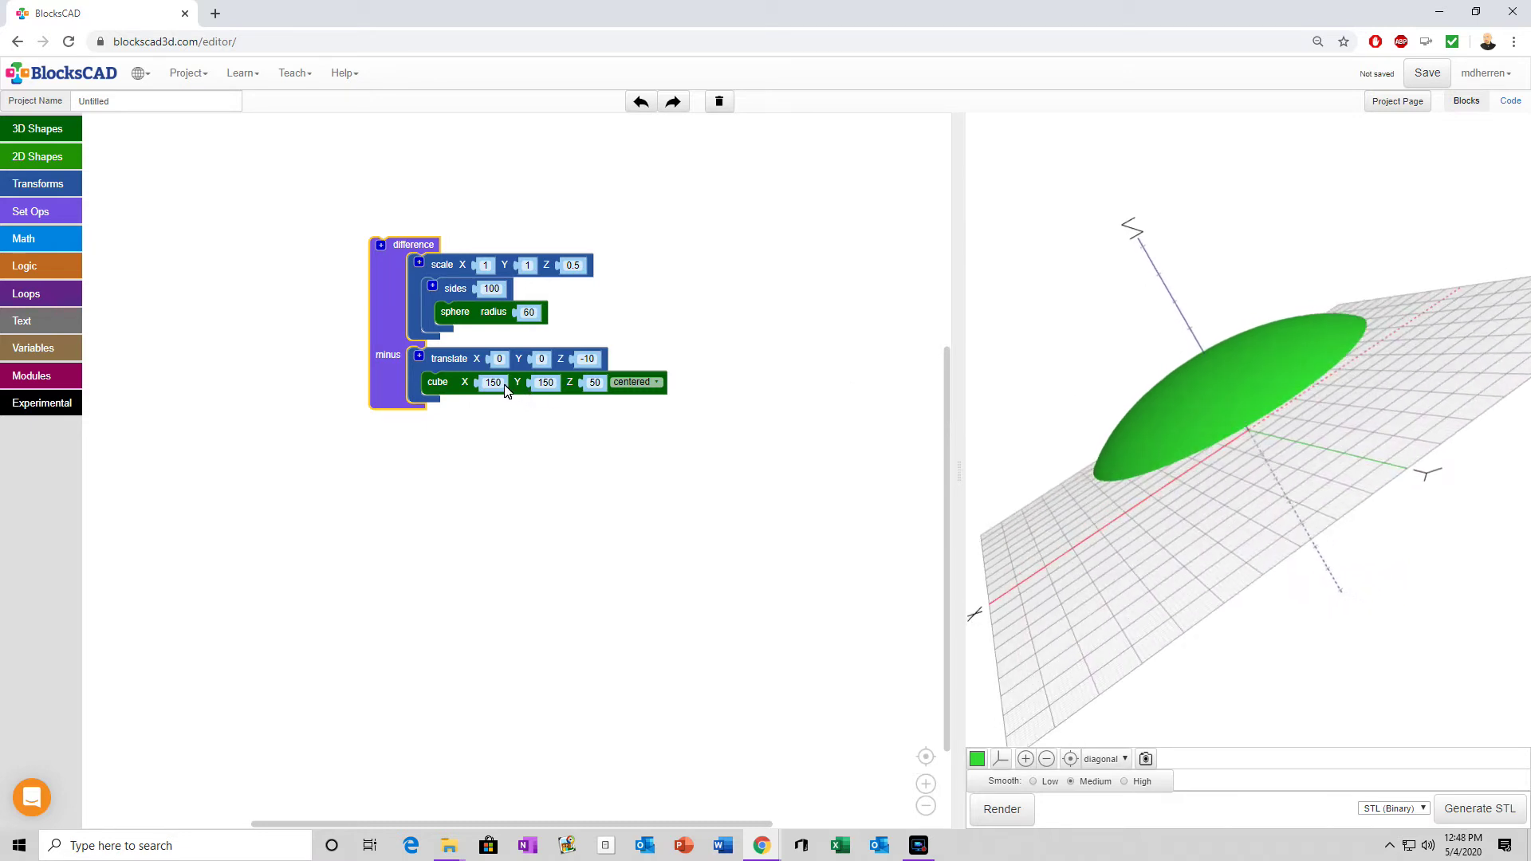
Step: Duplicate the difference stack, wrap the copy in a mirror block across XZ, and render it
{"action": "right_click", "coordinate": [385, 324]}
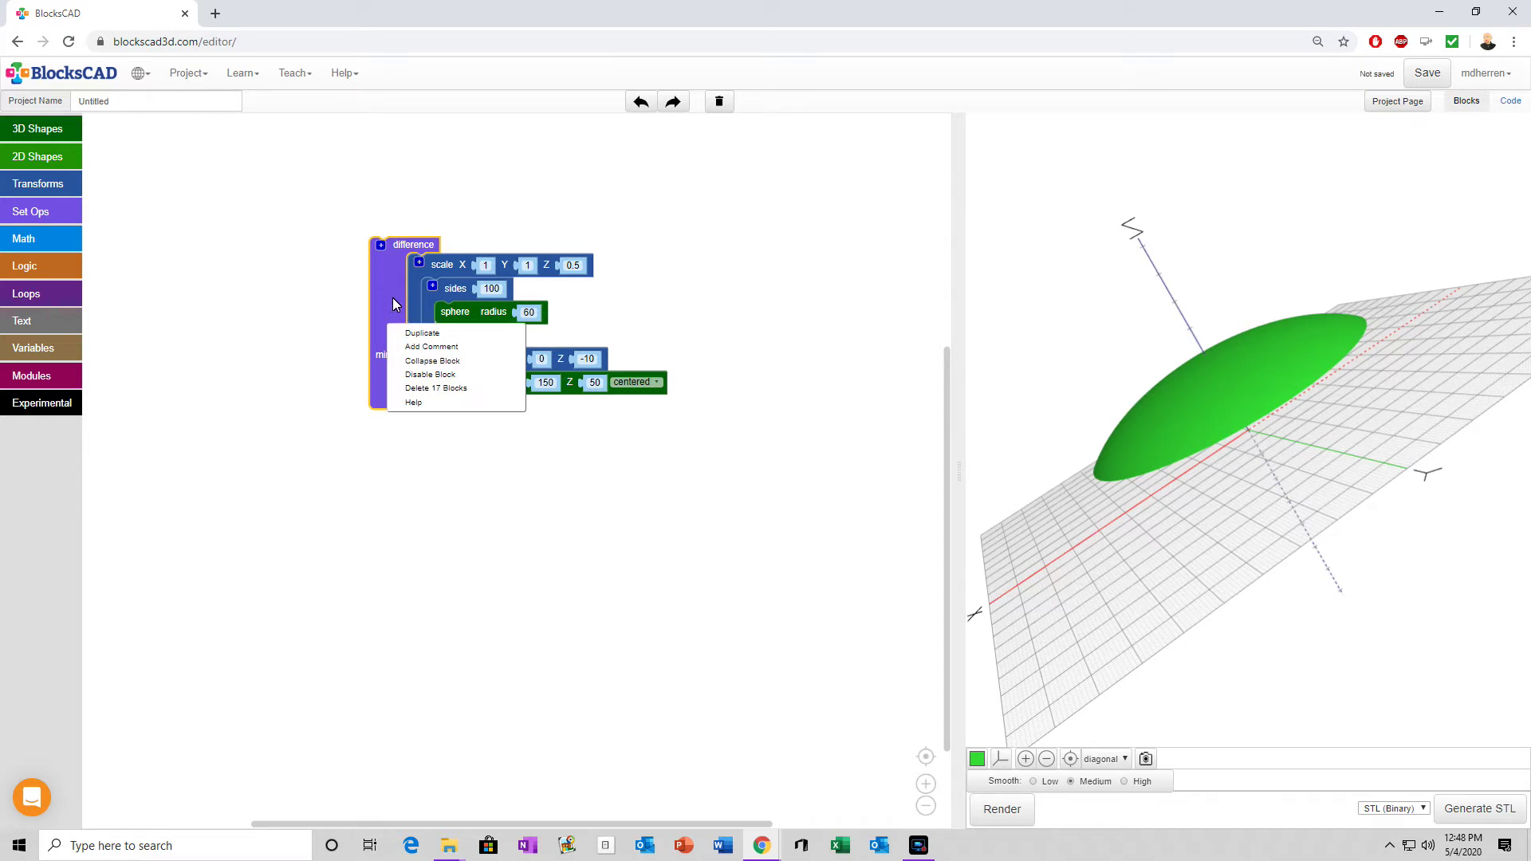
{"action": "left_click", "coordinate": [421, 334]}
{"action": "left_click_drag", "start_coordinate": [404, 319], "coordinate": [394, 505]}
{"action": "left_click", "coordinate": [38, 184]}
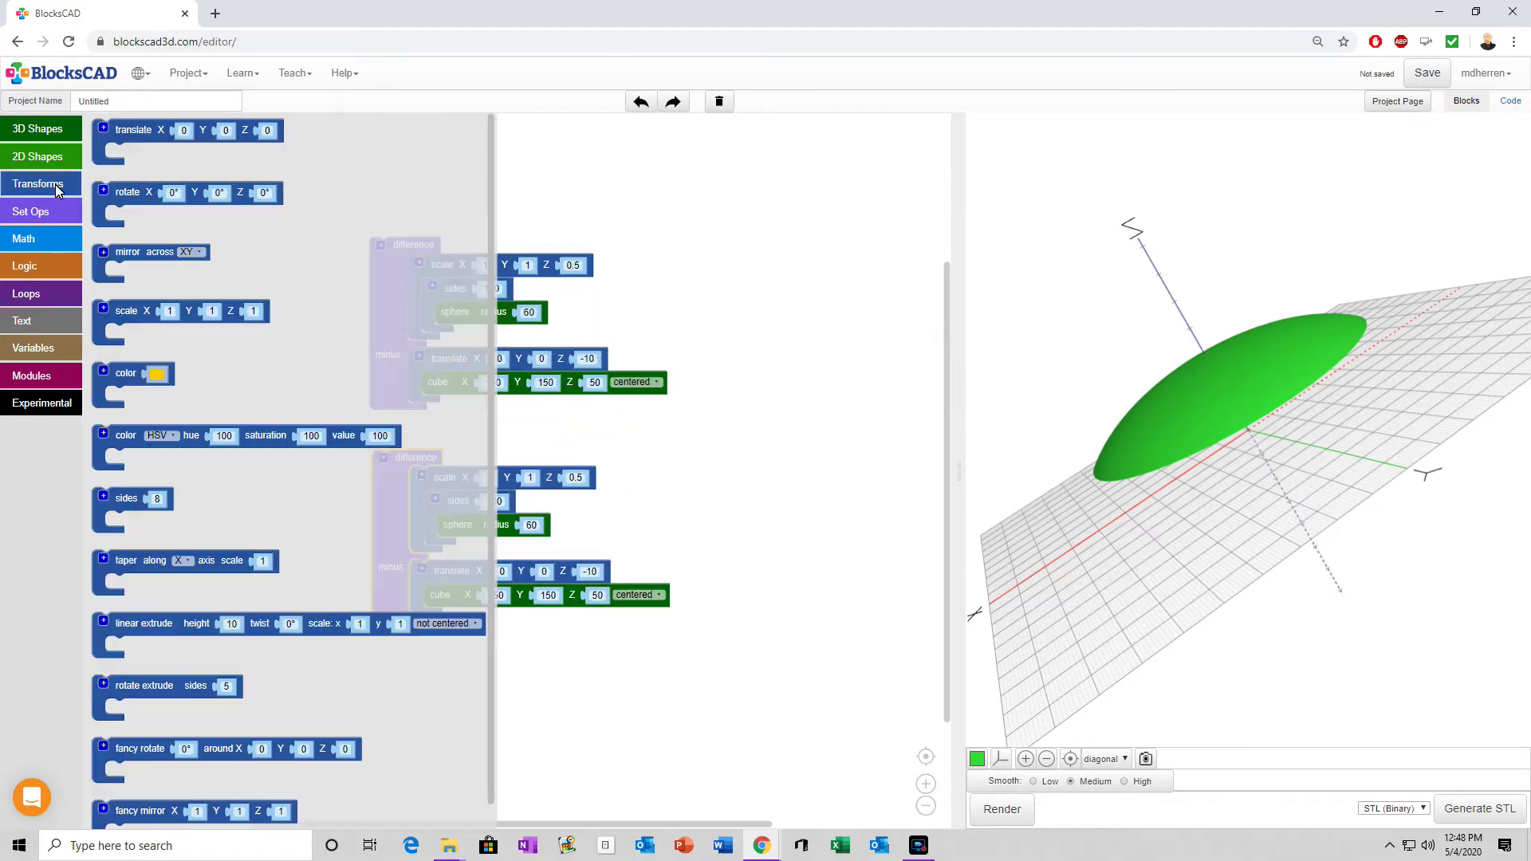
{"action": "left_click_drag", "start_coordinate": [134, 253], "coordinate": [411, 446]}
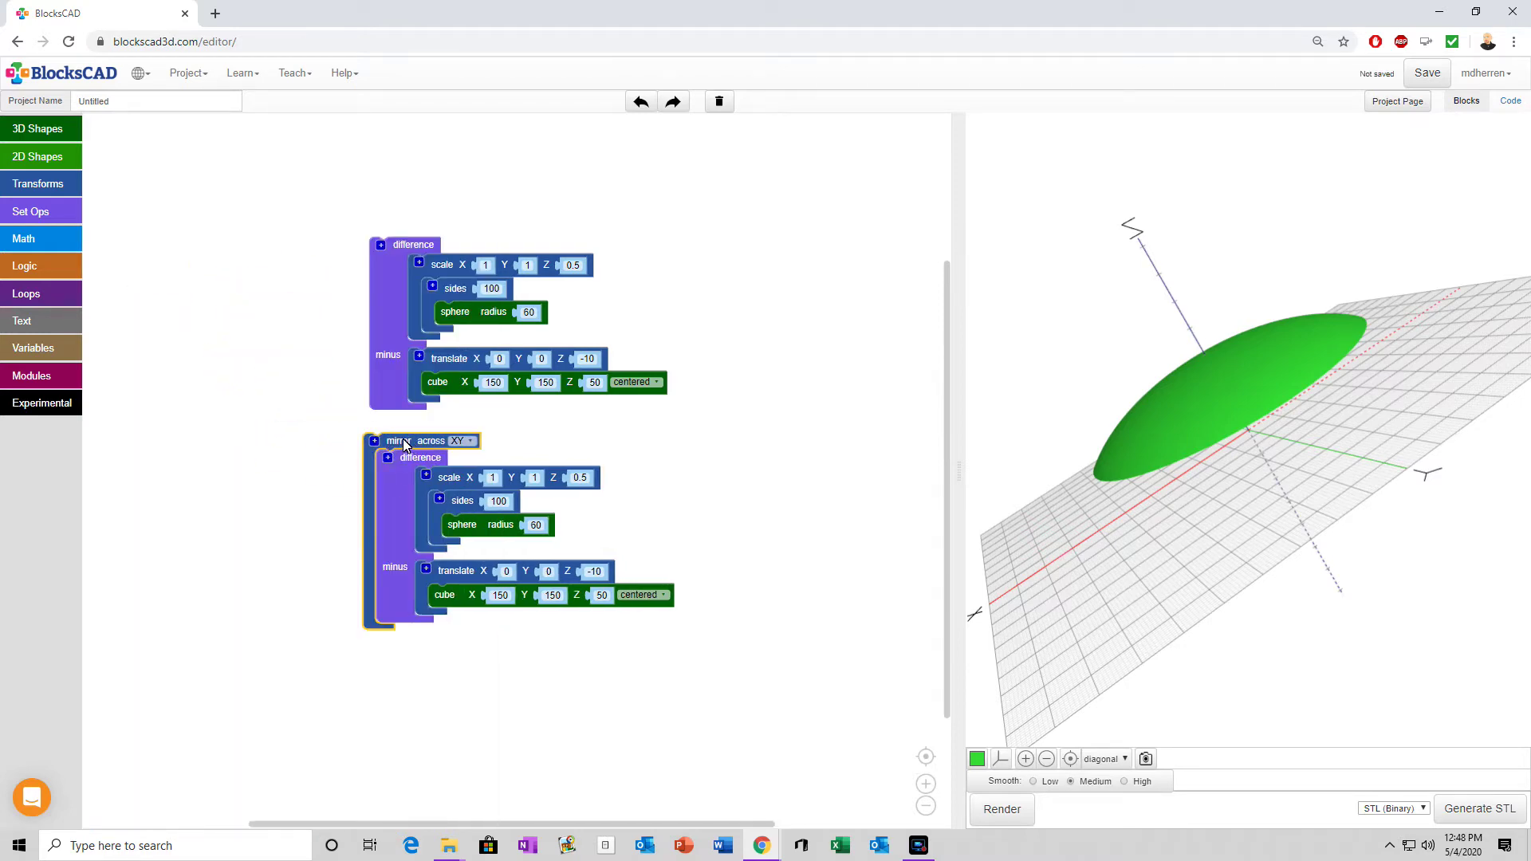
{"action": "left_click", "coordinate": [462, 442]}
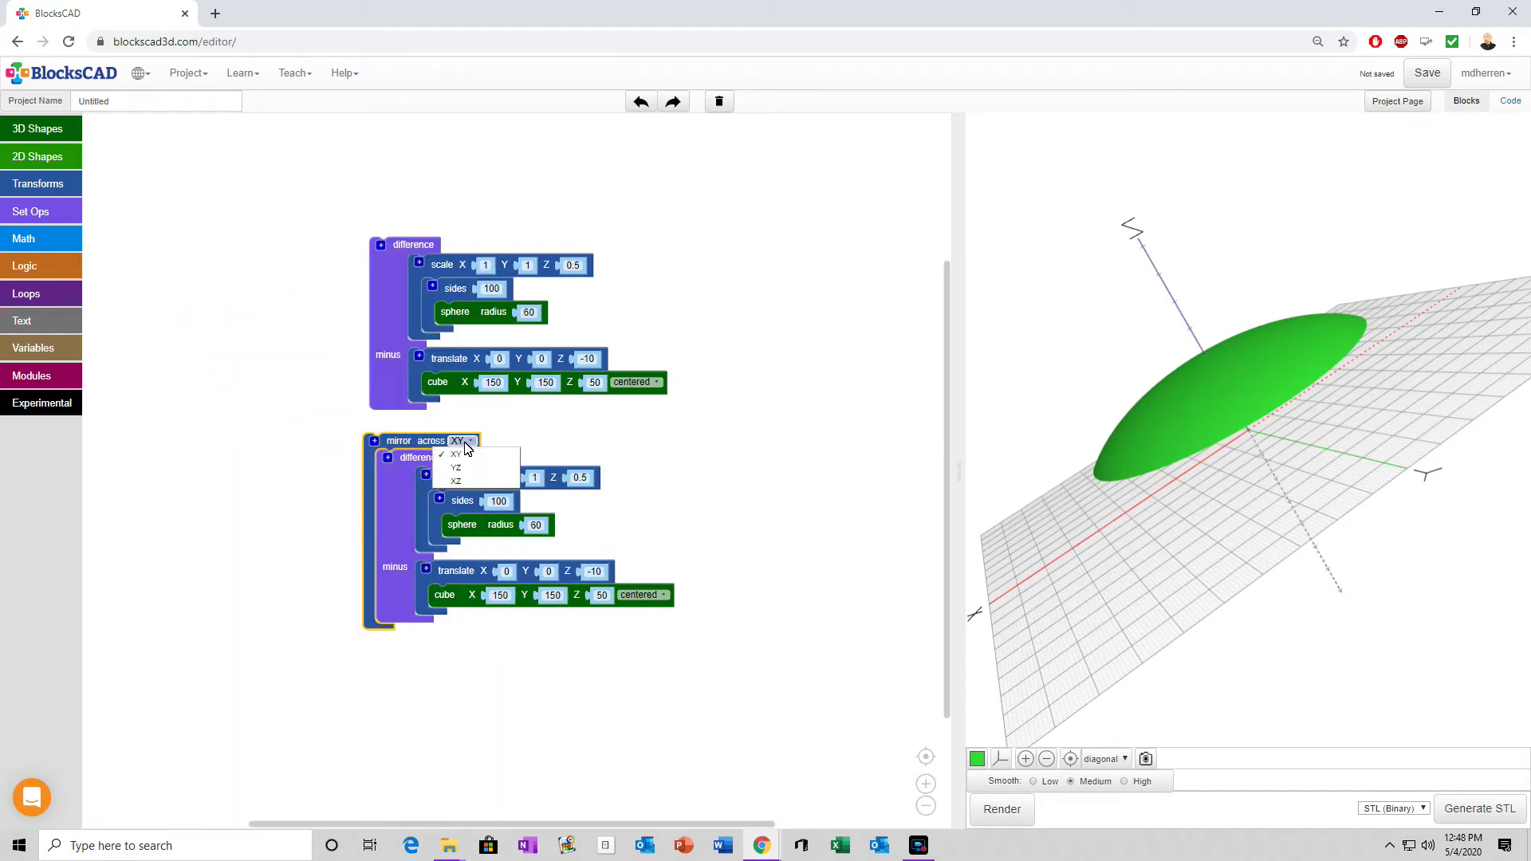
{"action": "left_click", "coordinate": [467, 487]}
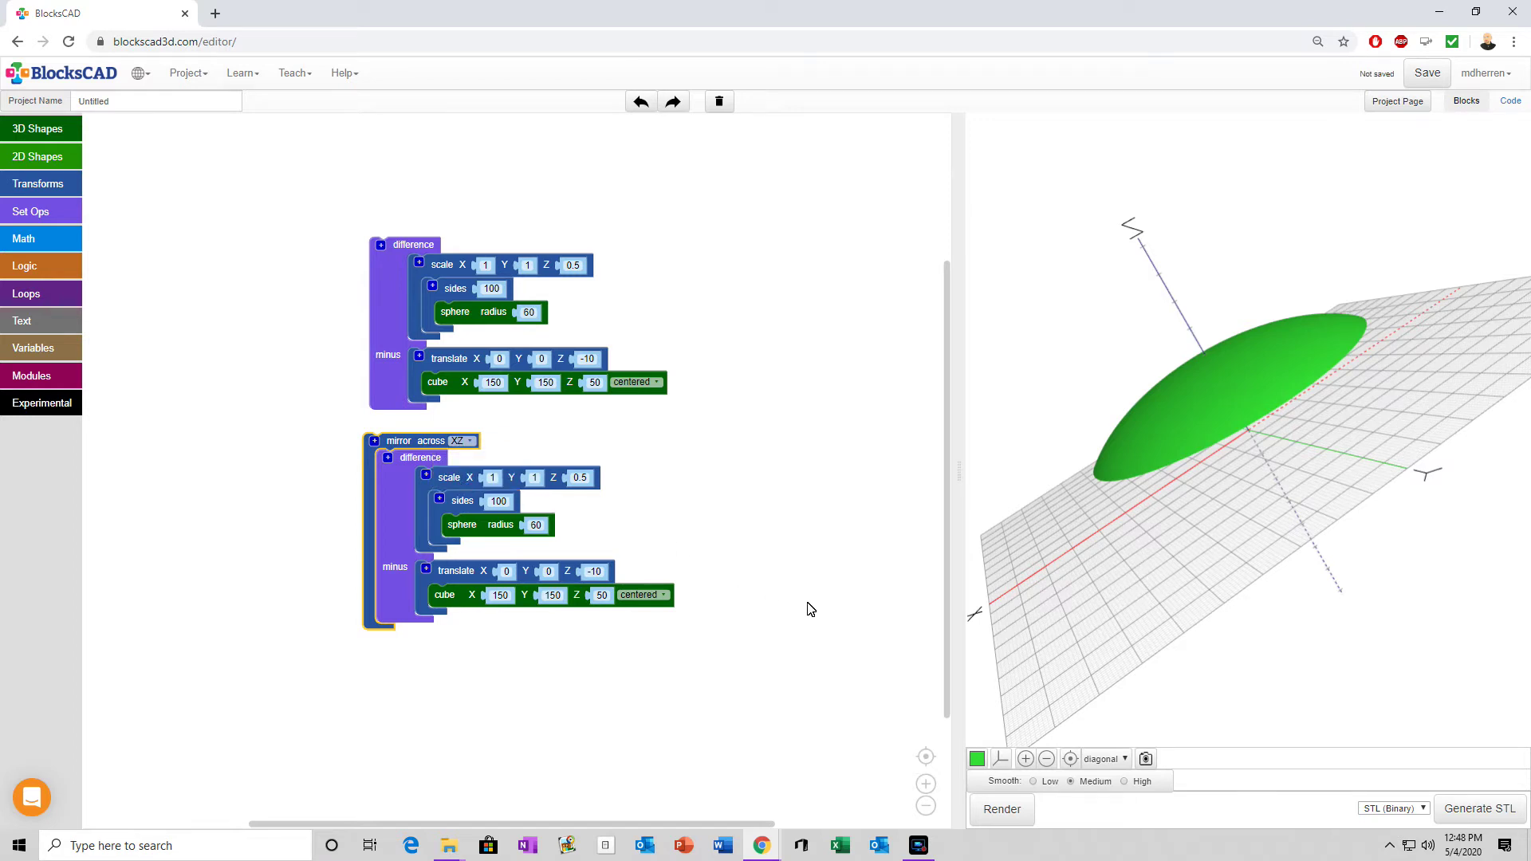
{"action": "left_click", "coordinate": [1000, 807]}
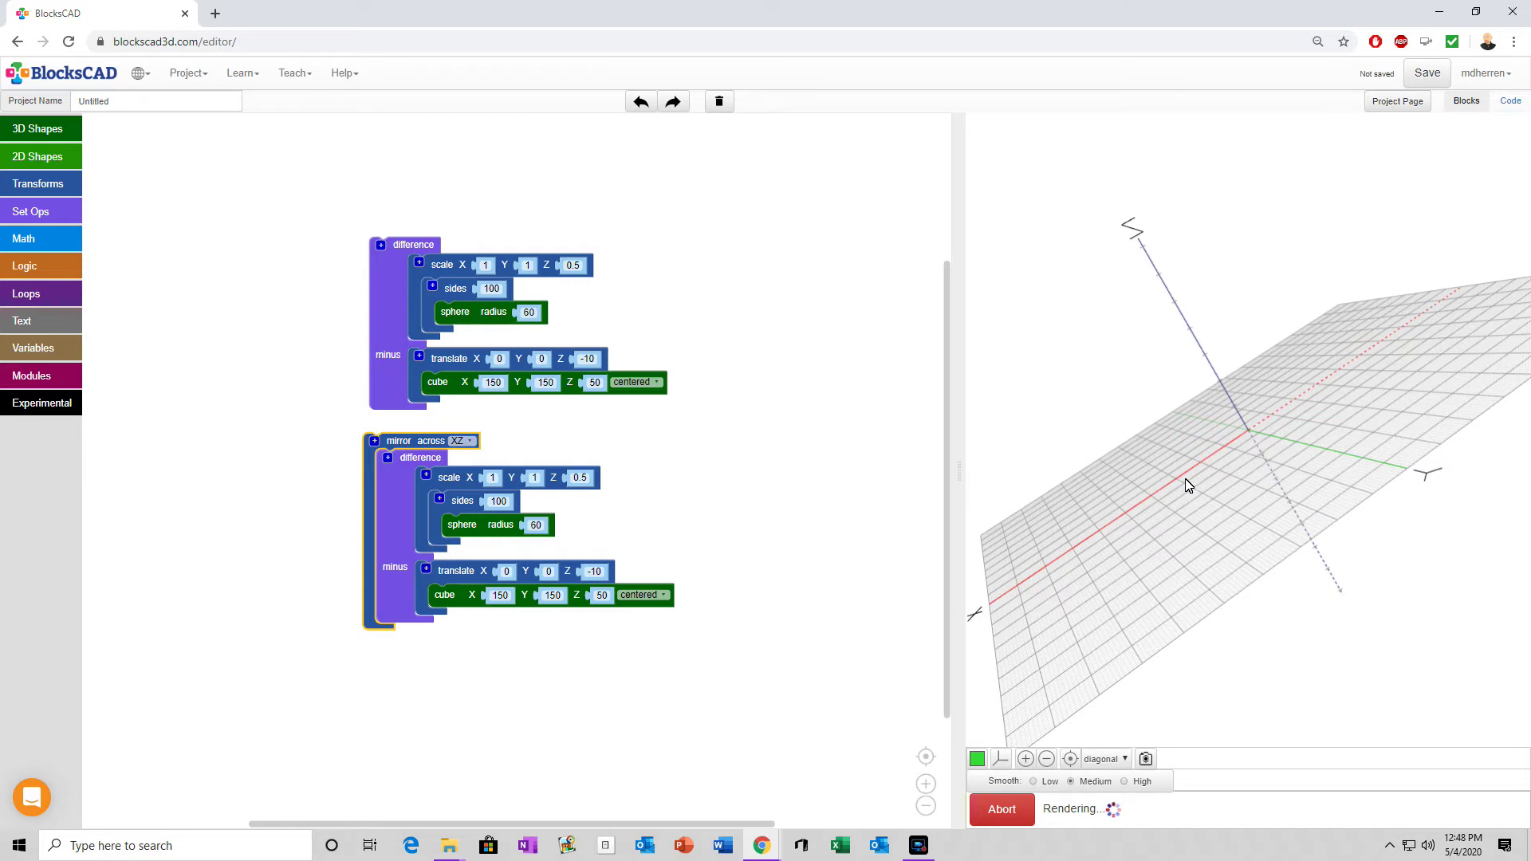
{"action": "left_click_drag", "start_coordinate": [1191, 482], "coordinate": [1298, 483]}
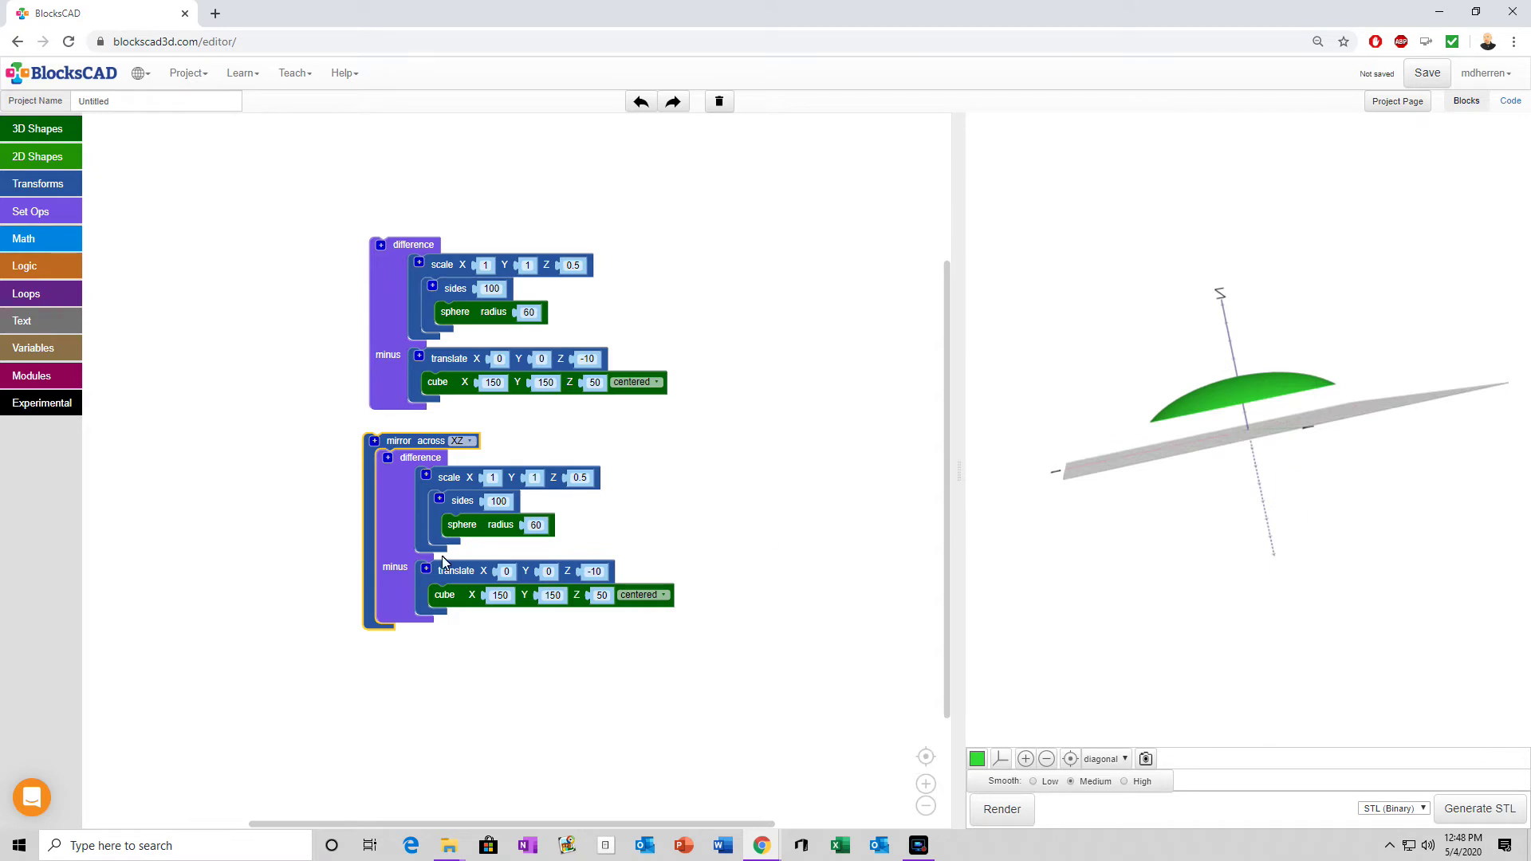
Step: Switch the mirror plane to YZ and render to compare
{"action": "left_click", "coordinate": [460, 442]}
{"action": "left_click", "coordinate": [457, 468]}
{"action": "left_click", "coordinate": [1013, 818]}
{"action": "left_click_drag", "start_coordinate": [1283, 435], "coordinate": [1325, 428]}
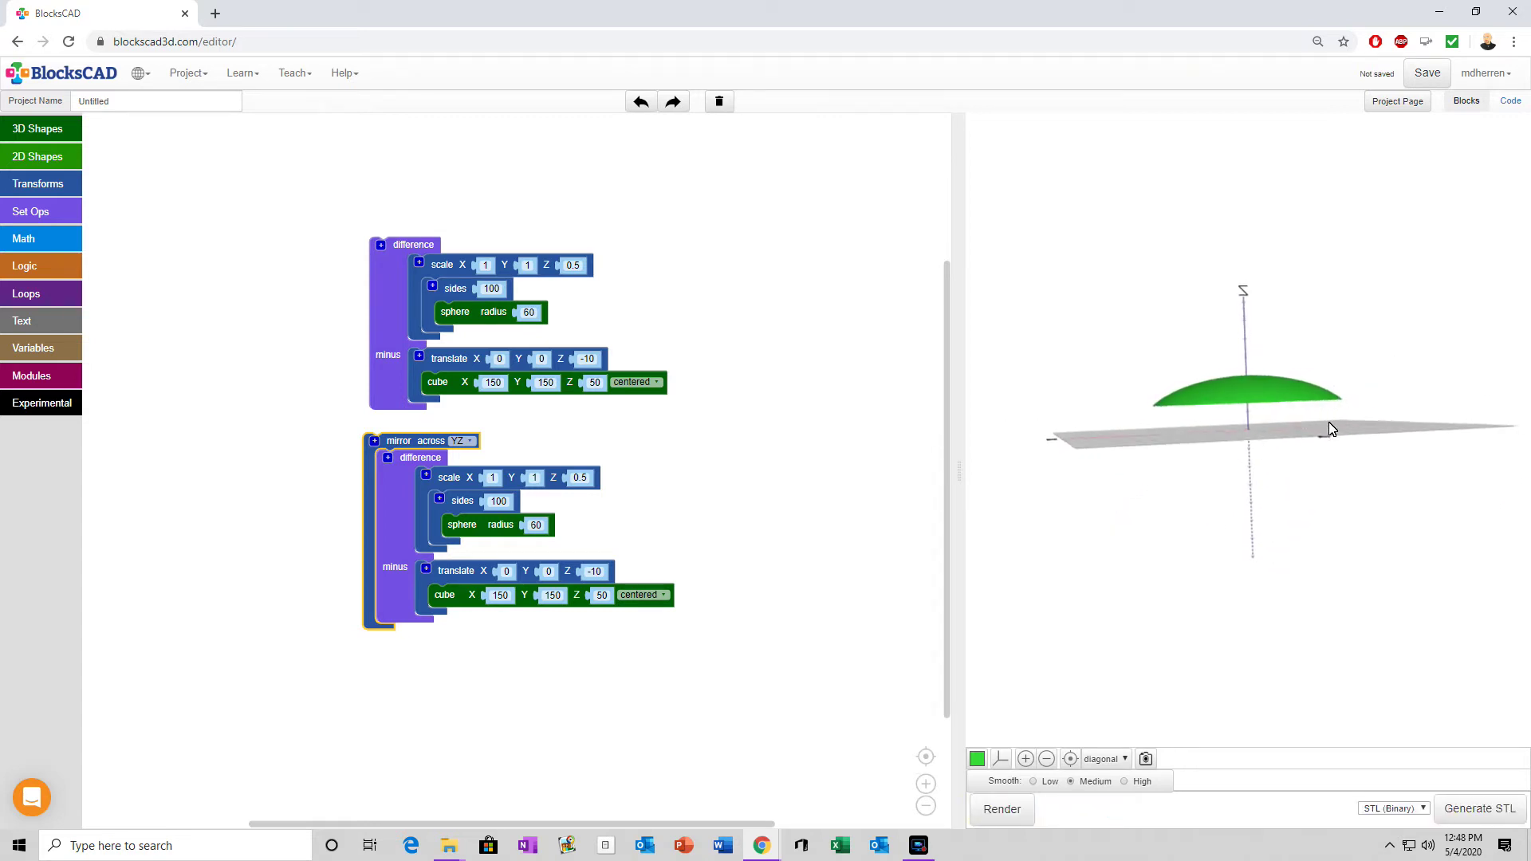
Step: Mirror the copy across XY, render, and orbit to check both caps edge-on
{"action": "left_click", "coordinate": [461, 442]}
{"action": "left_click", "coordinate": [467, 461]}
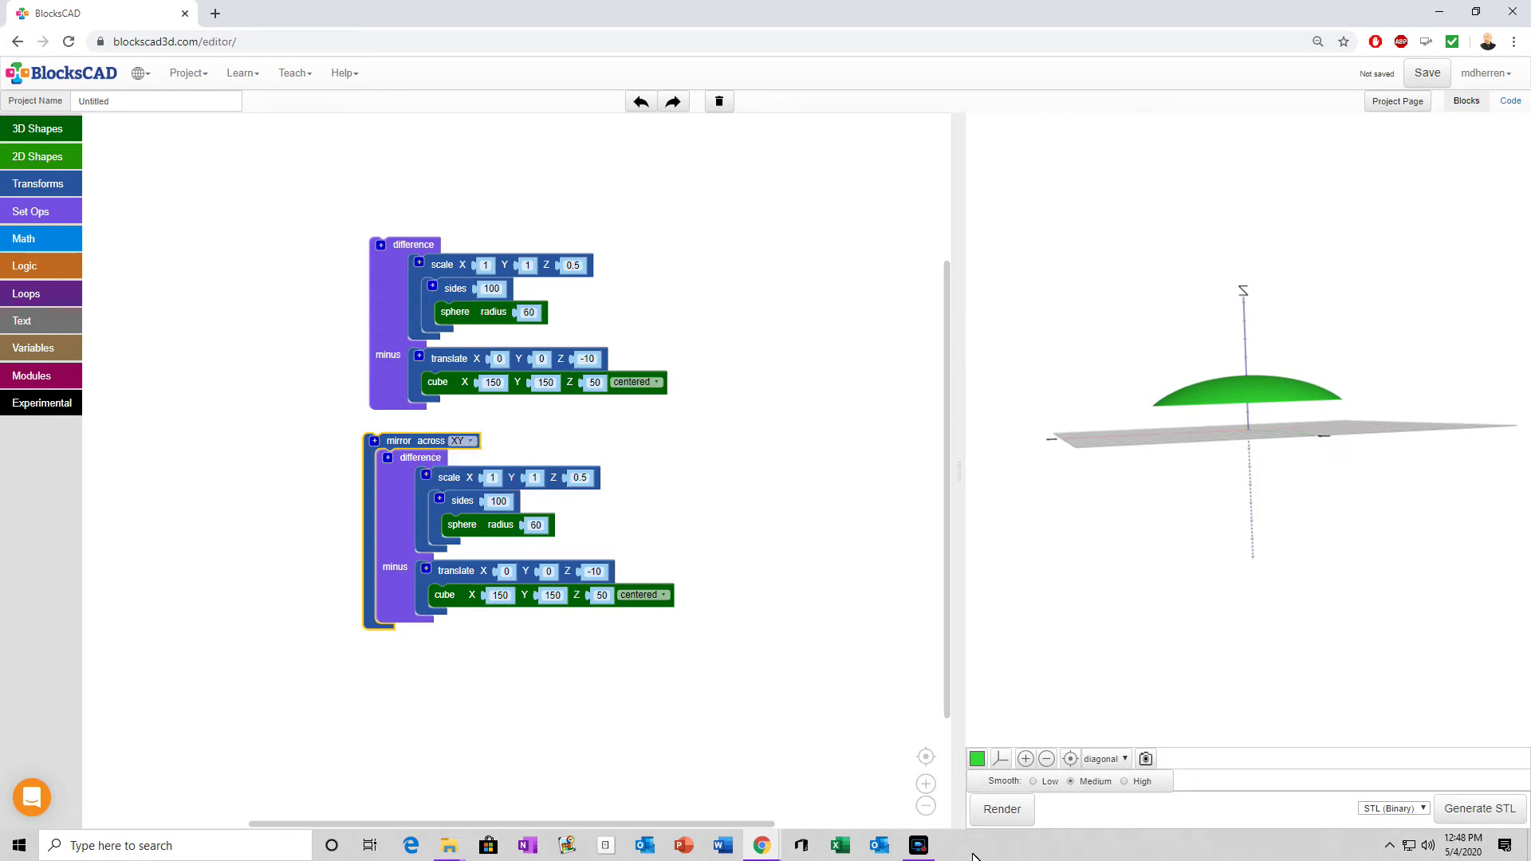
{"action": "left_click", "coordinate": [1002, 809]}
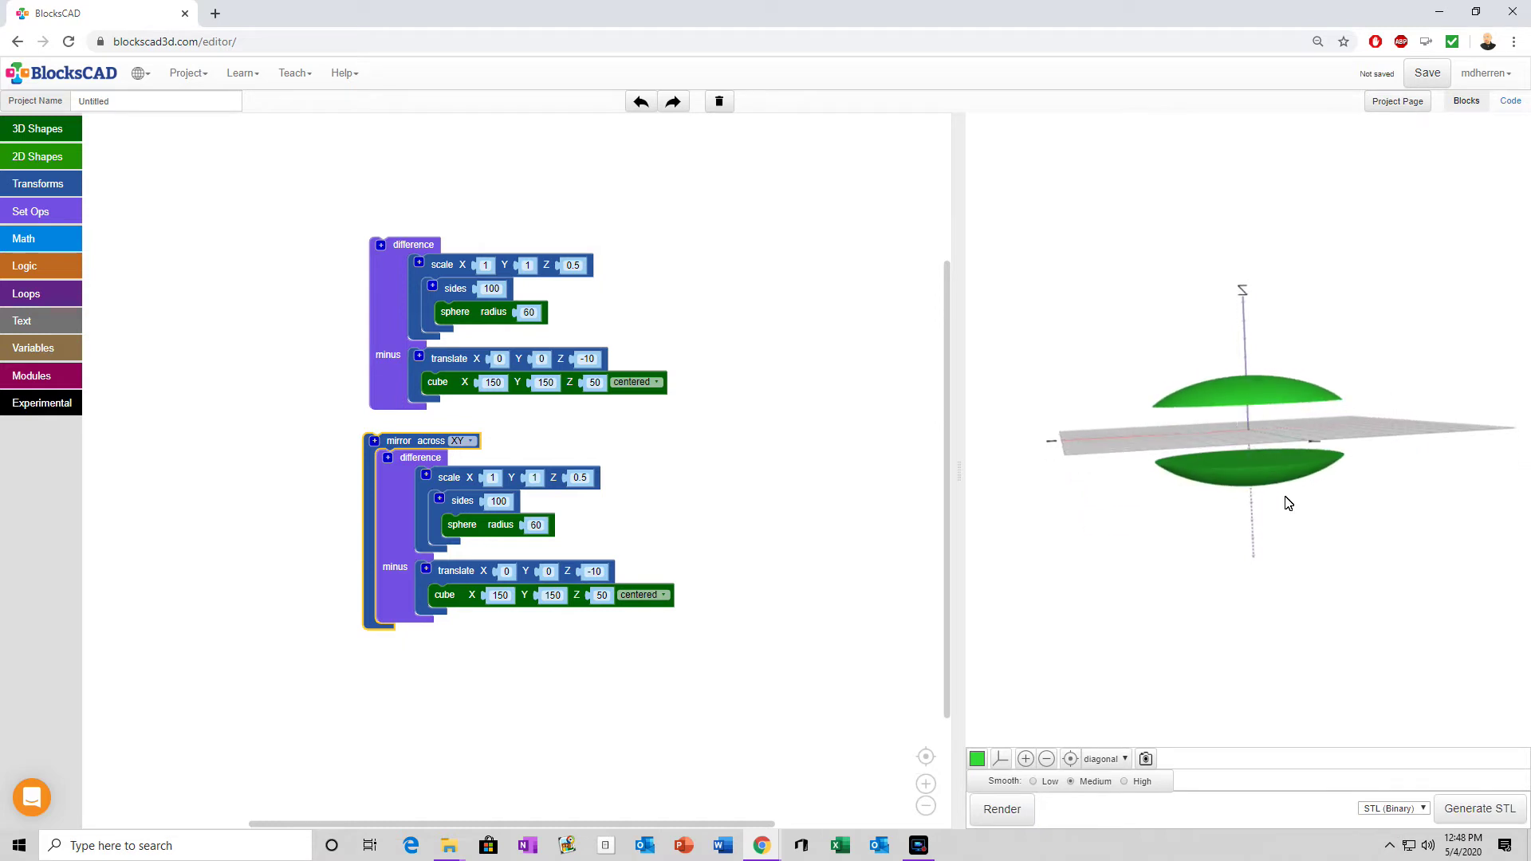
{"action": "left_click_drag", "start_coordinate": [1288, 502], "coordinate": [1225, 527]}
{"action": "scroll", "coordinate": [1226, 529], "scroll_direction": "down", "scroll_amount": 3}
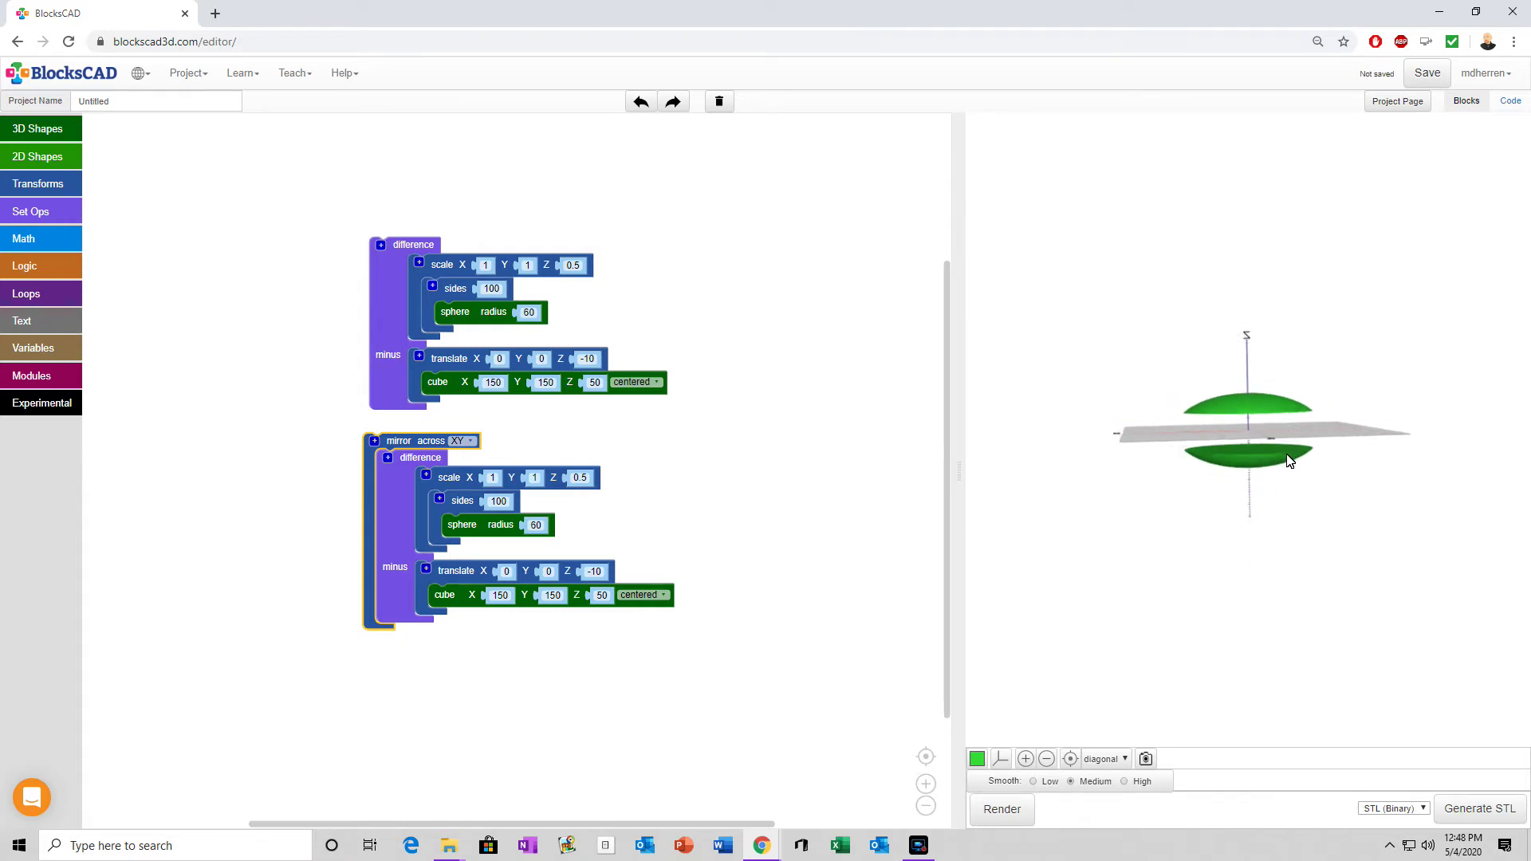
{"action": "left_click_drag", "start_coordinate": [1289, 460], "coordinate": [1245, 396]}
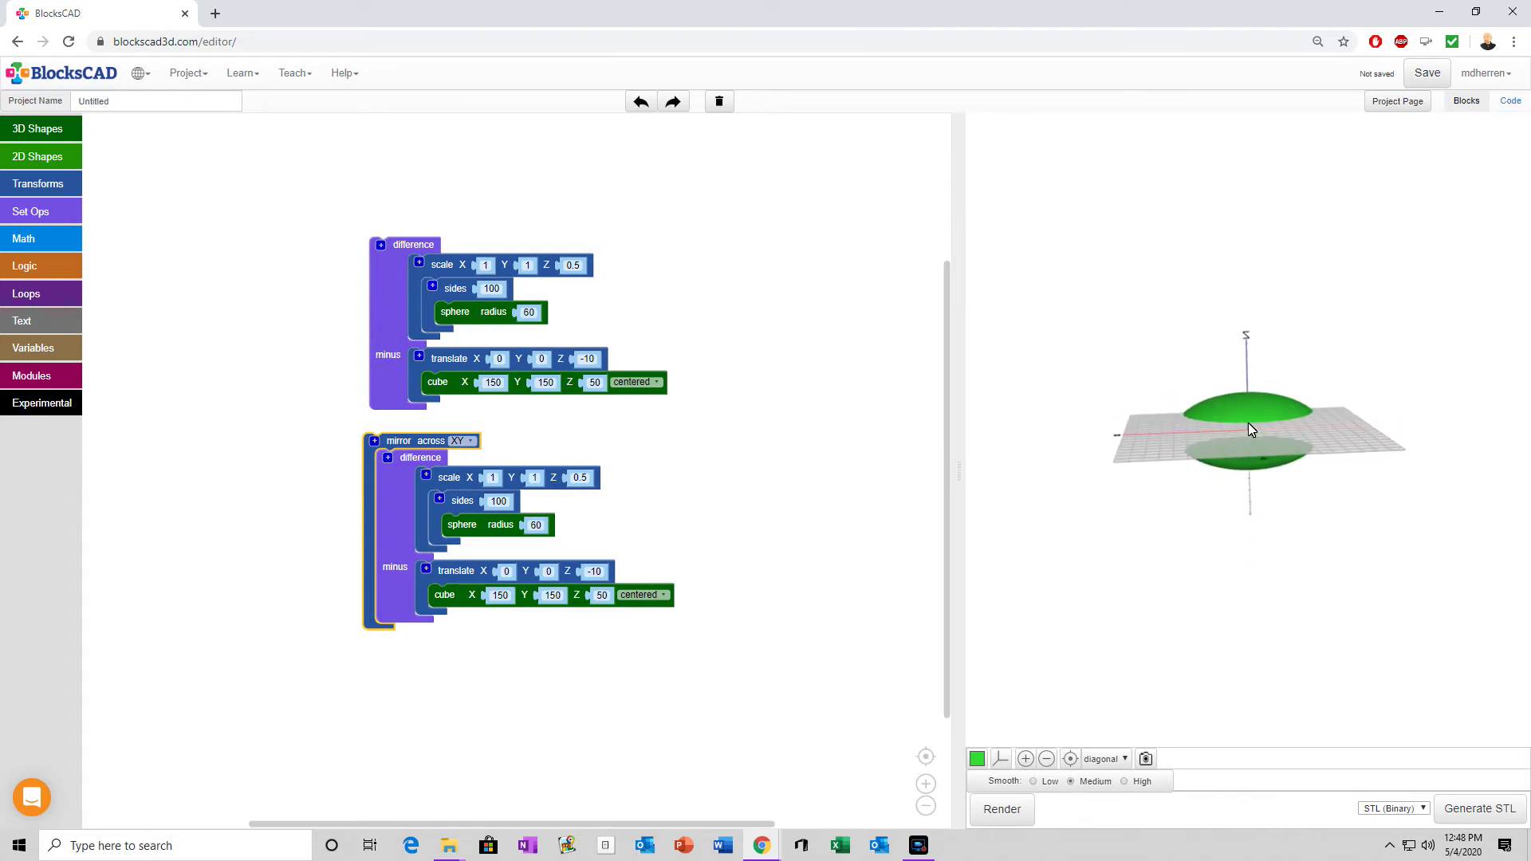
{"action": "left_click_drag", "start_coordinate": [1239, 405], "coordinate": [1203, 433]}
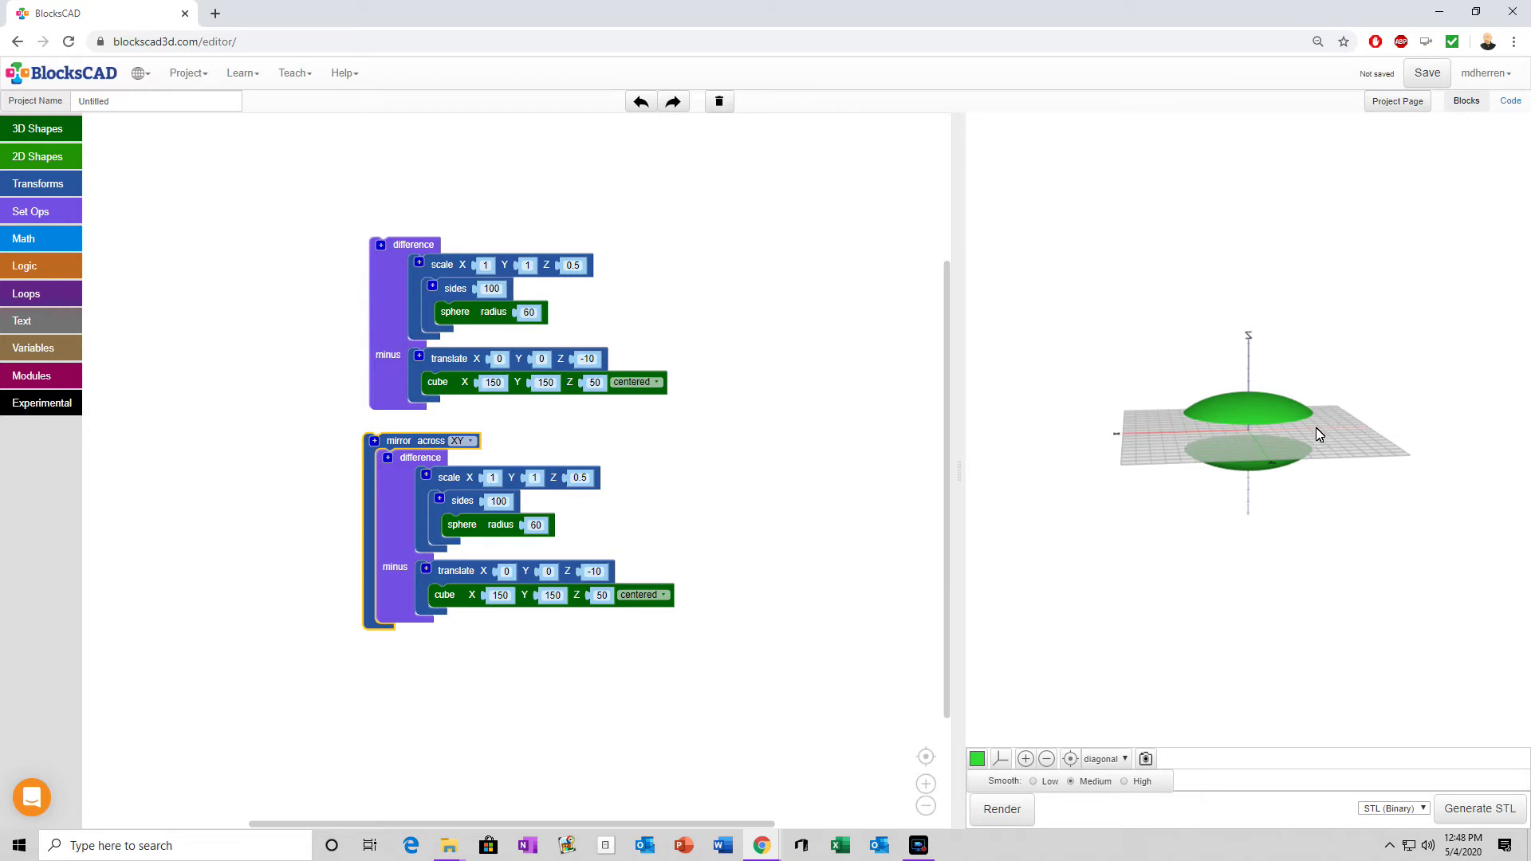
{"action": "mouse_move", "coordinate": [1248, 424]}
{"action": "left_mouse_down"}
{"action": "mouse_move", "coordinate": [1239, 394]}
{"action": "mouse_move", "coordinate": [1262, 443]}
{"action": "left_mouse_up"}
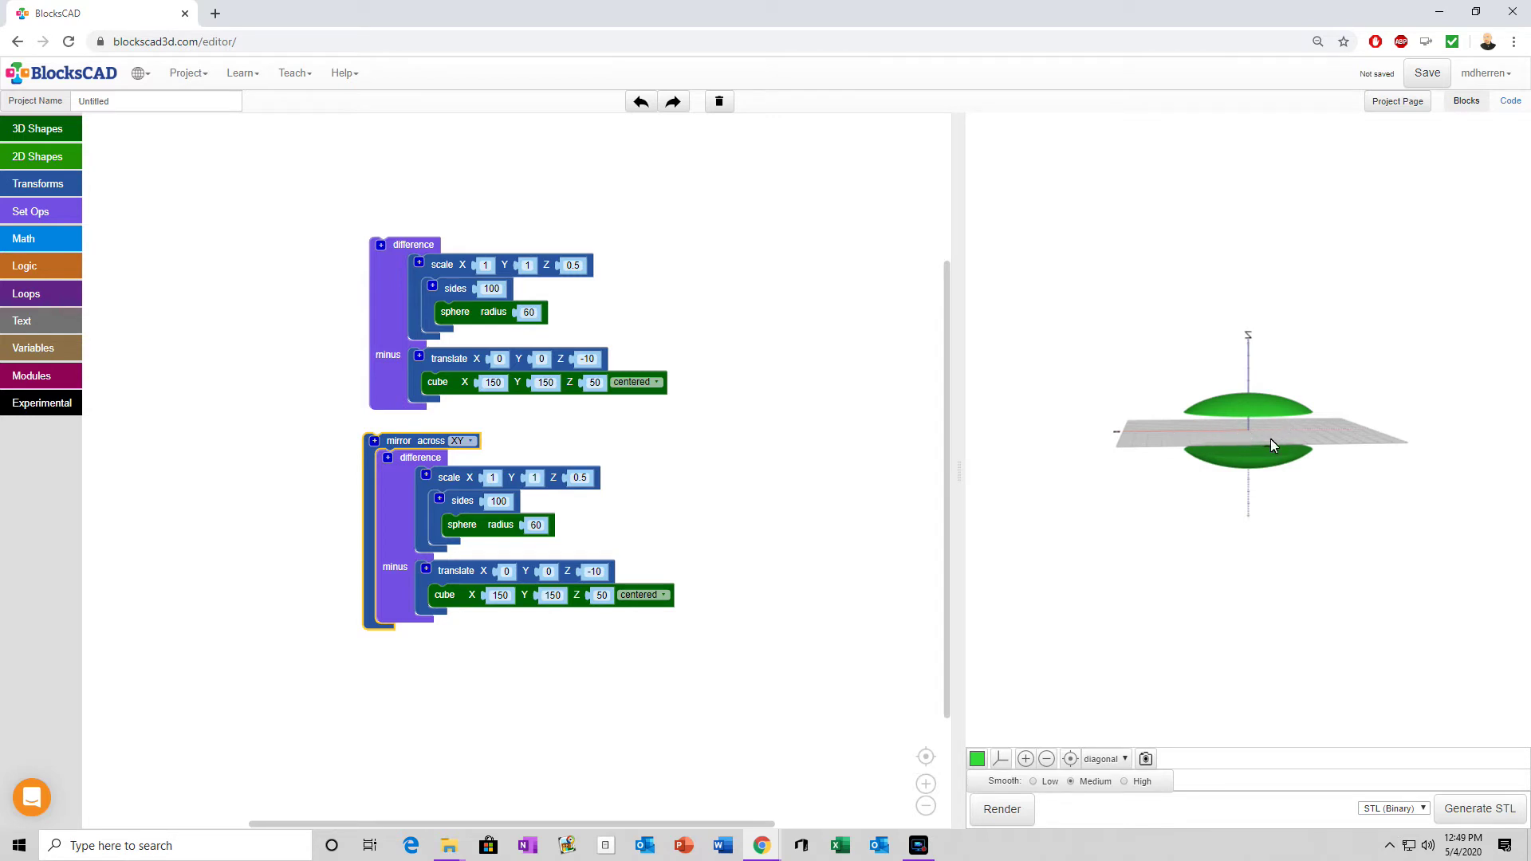
{"action": "left_click_drag", "start_coordinate": [1270, 439], "coordinate": [1203, 383]}
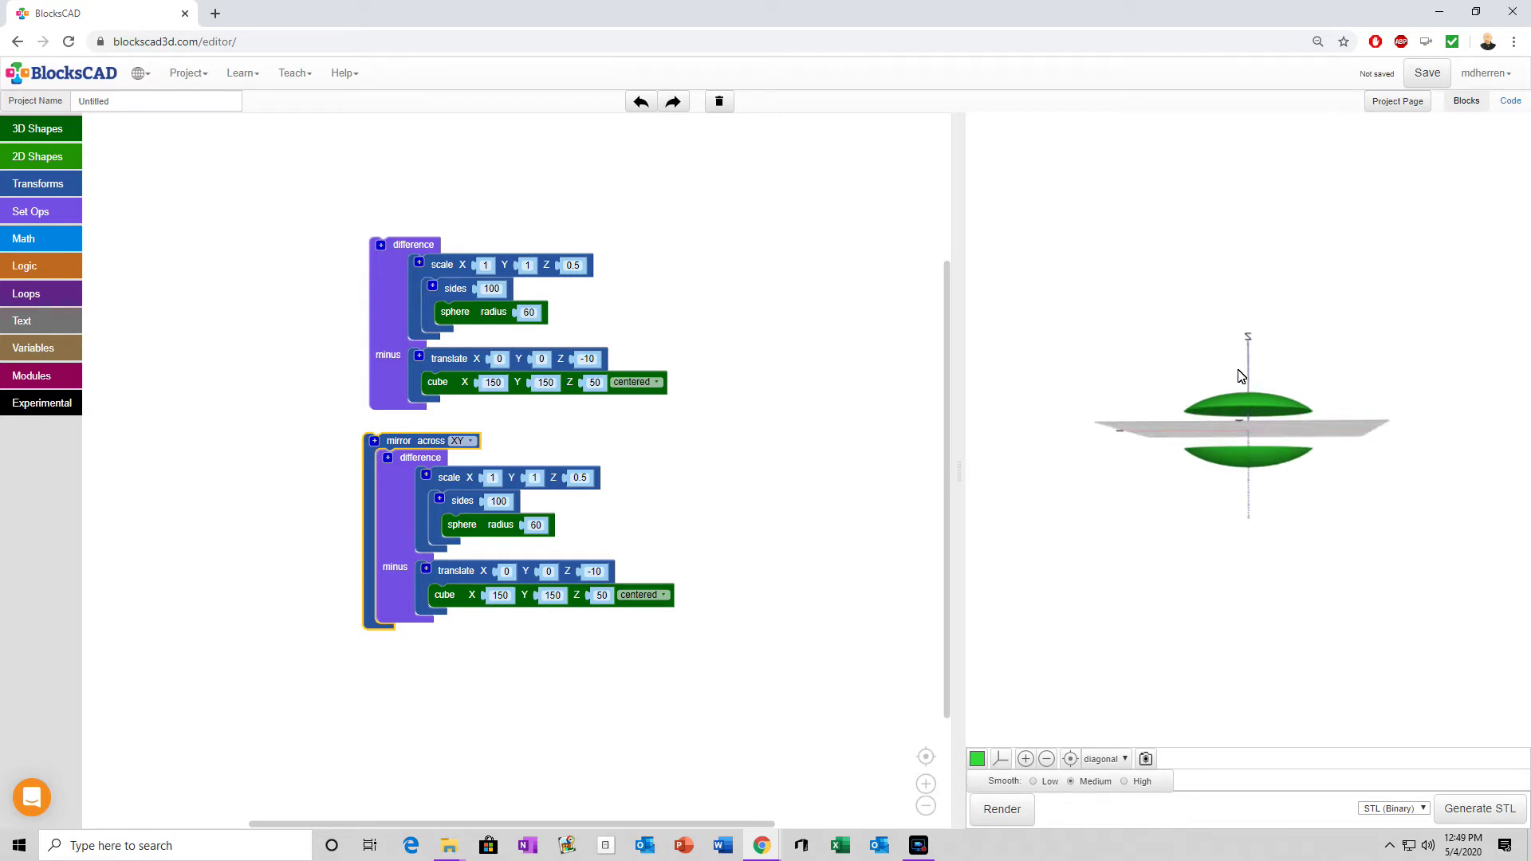
{"action": "left_click_drag", "start_coordinate": [1255, 396], "coordinate": [1297, 461]}
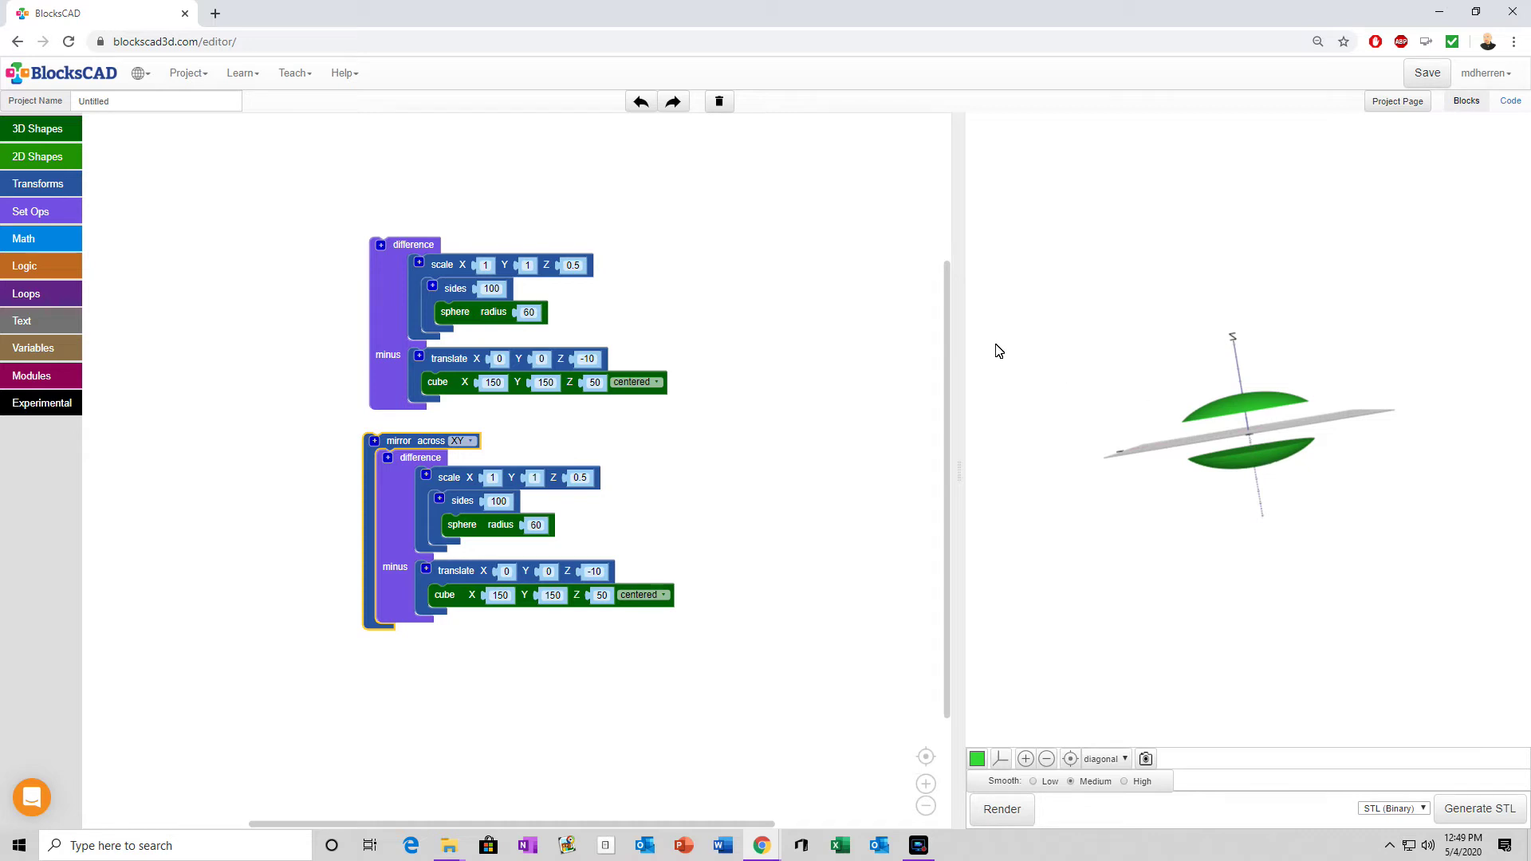
Step: Wrap the mirrored cap stack in a translate block with Z 30, then view the separated caps from above
{"action": "left_click", "coordinate": [40, 185]}
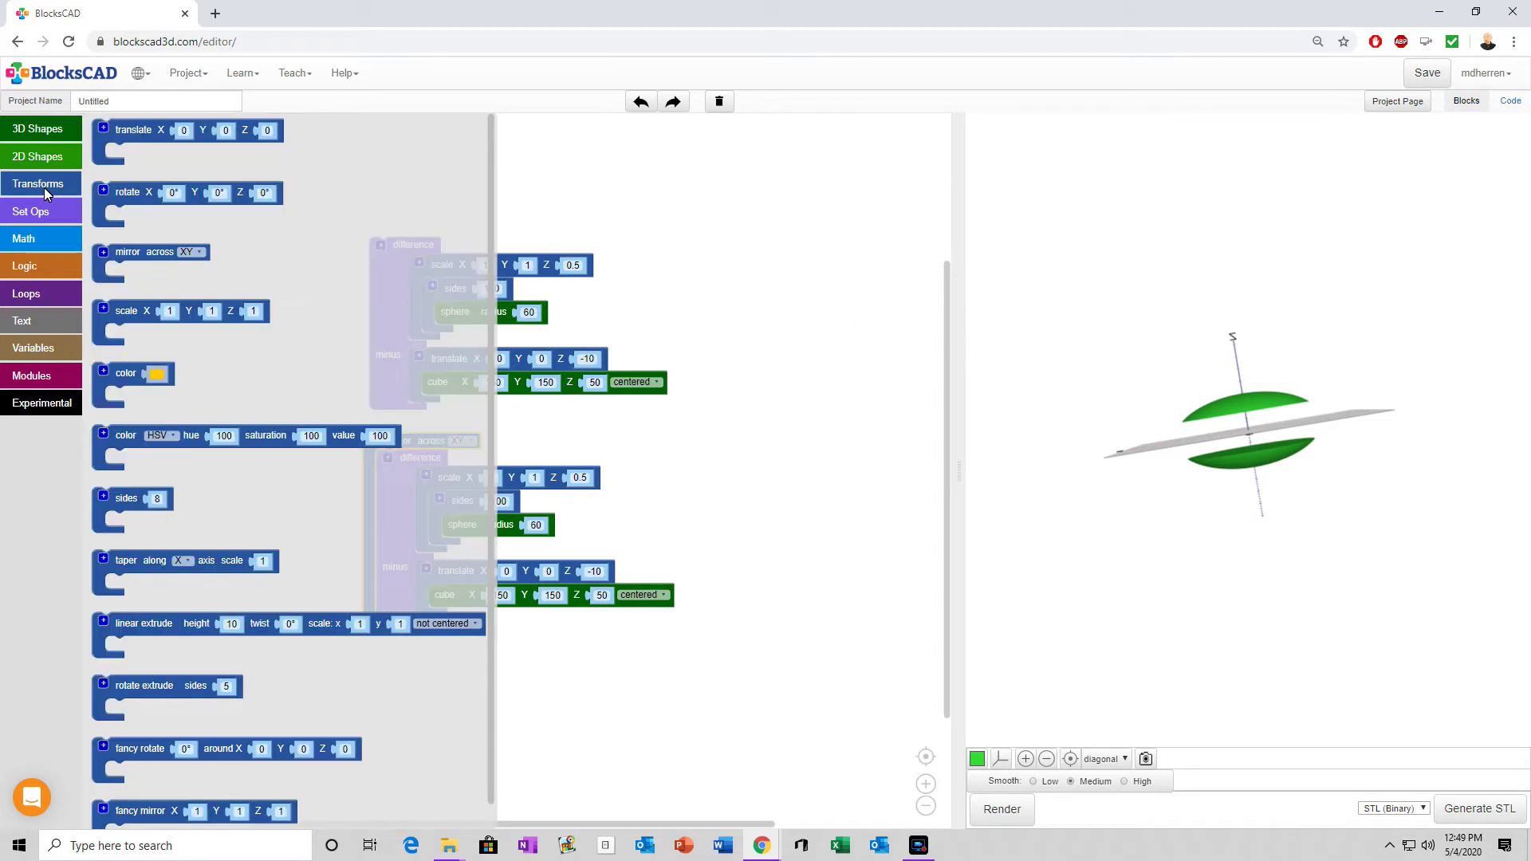
{"action": "left_click_drag", "start_coordinate": [126, 128], "coordinate": [446, 461]}
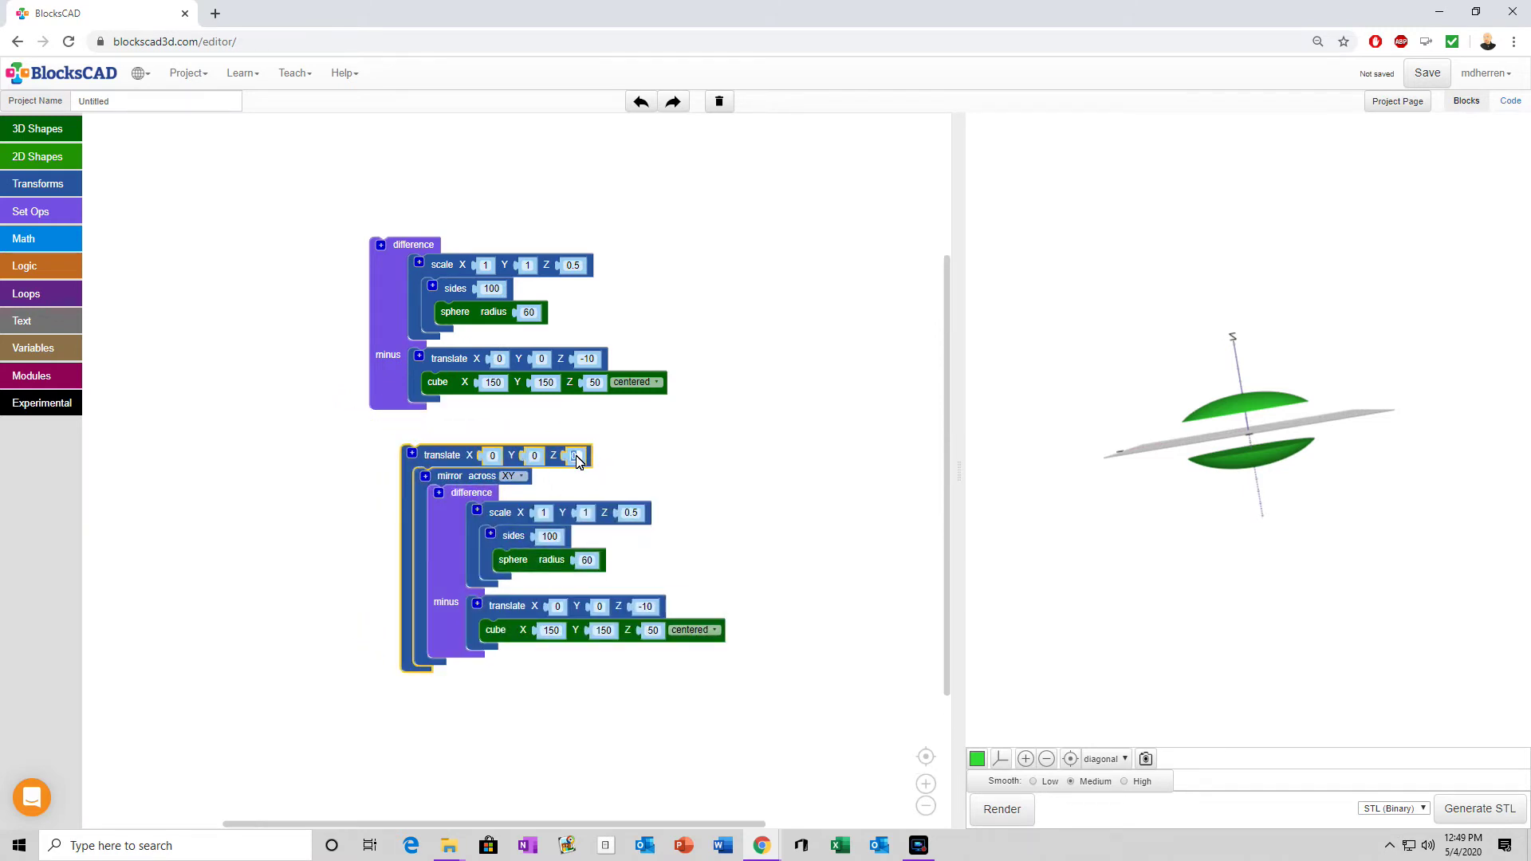
{"action": "type", "text": "30"}
{"action": "left_click_drag", "start_coordinate": [452, 462], "coordinate": [423, 451]}
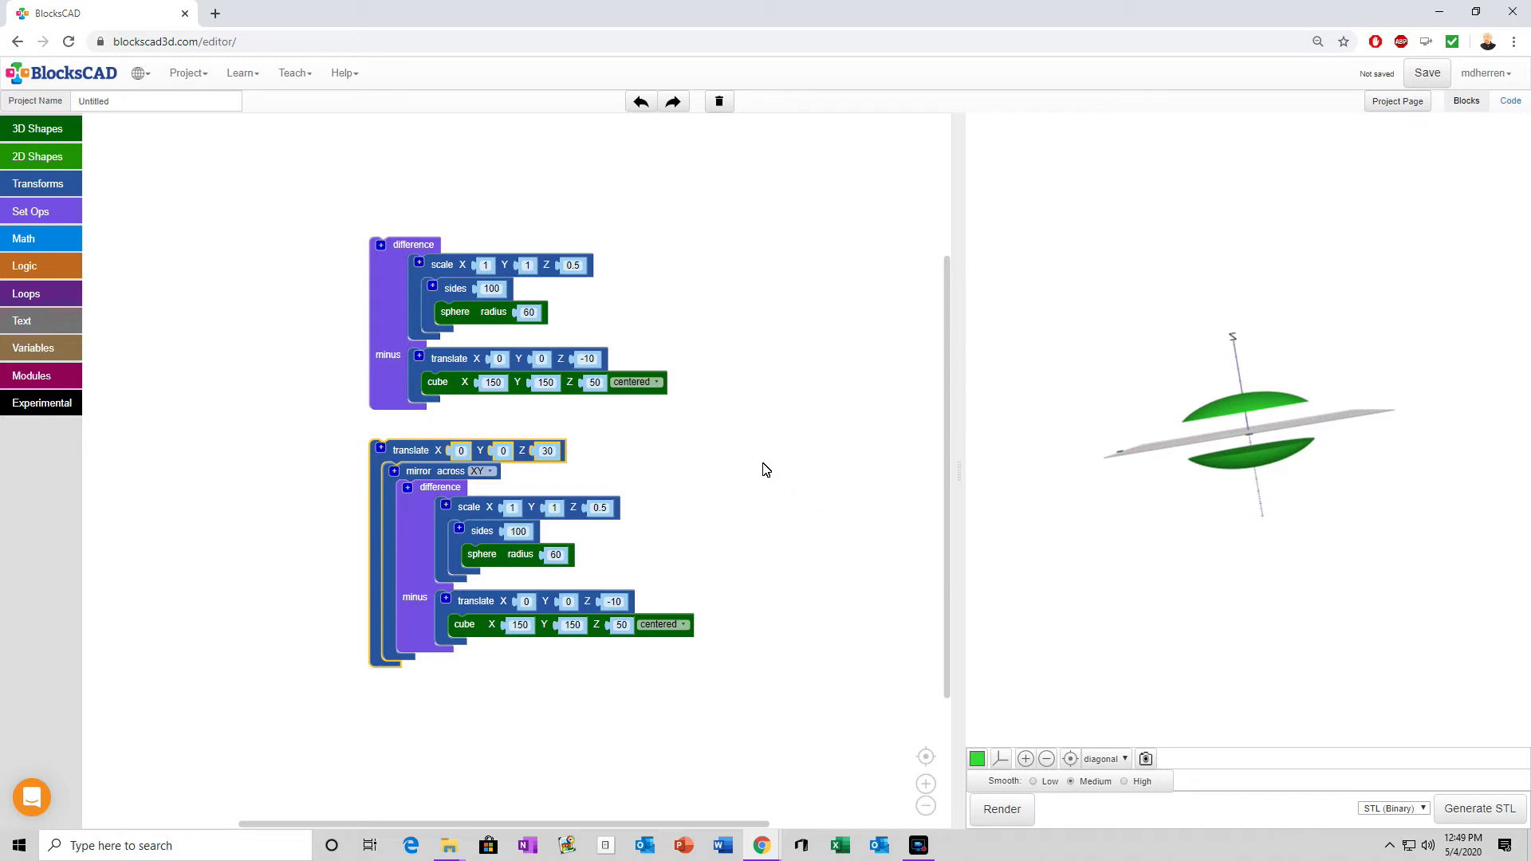
{"action": "scroll", "coordinate": [1230, 431], "scroll_direction": "up", "scroll_amount": 5}
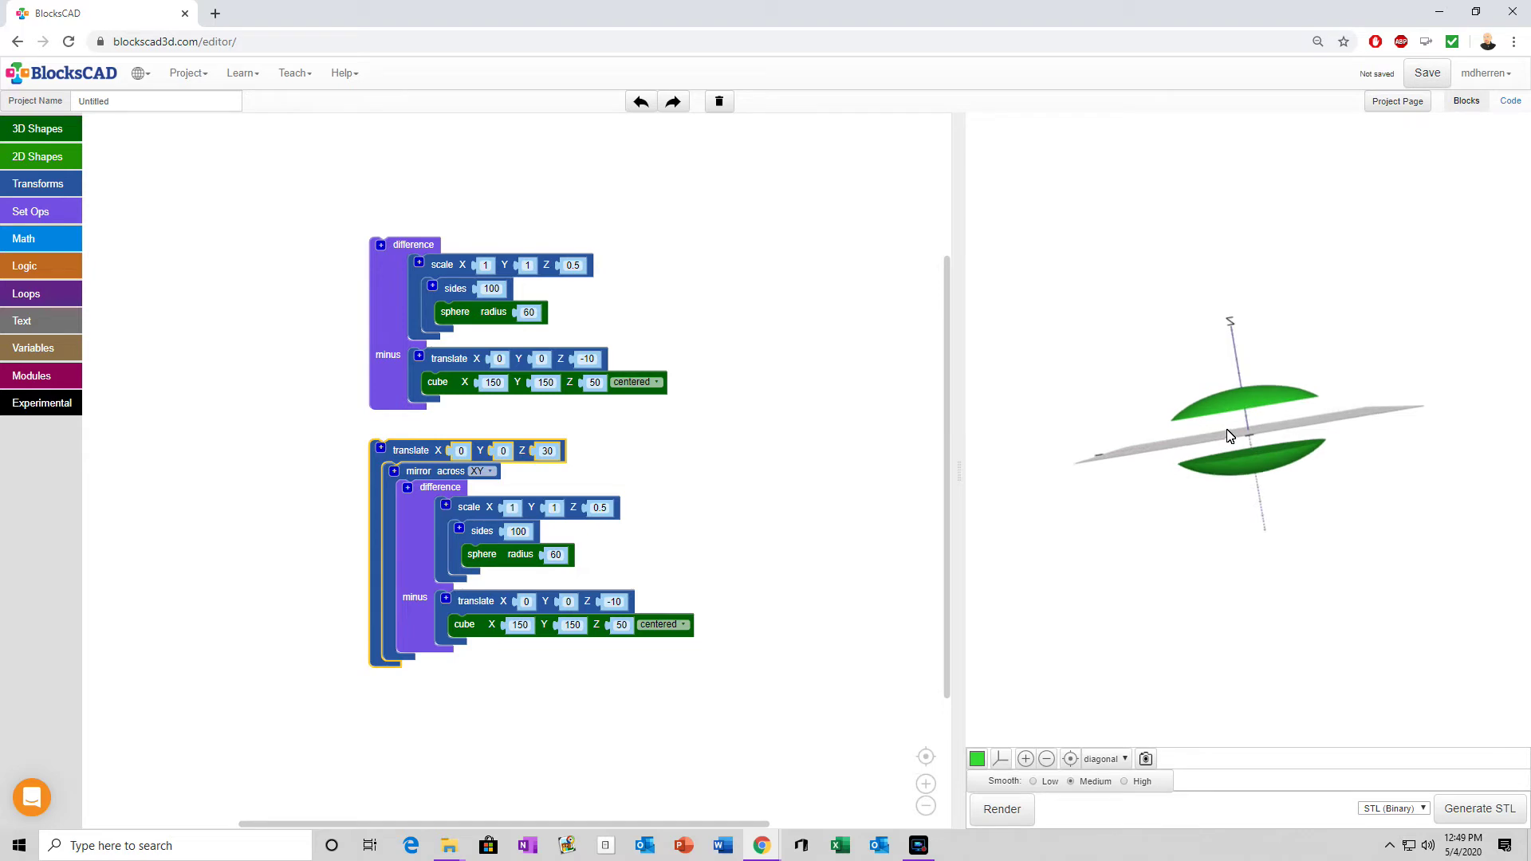
{"action": "scroll", "coordinate": [1211, 447], "scroll_direction": "up", "scroll_amount": 6}
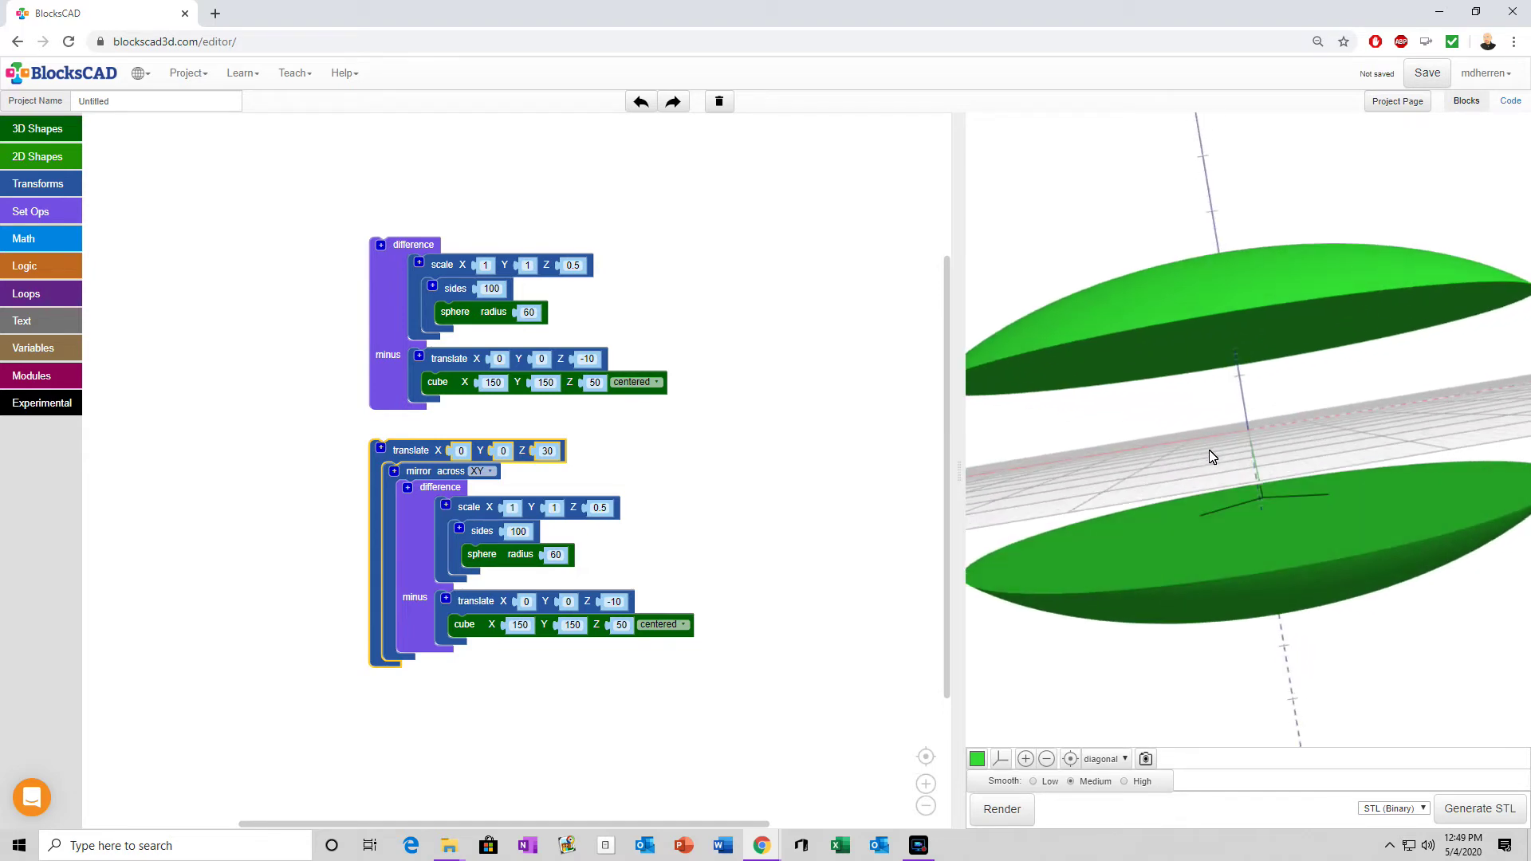
{"action": "left_click_drag", "start_coordinate": [1293, 582], "coordinate": [1238, 194]}
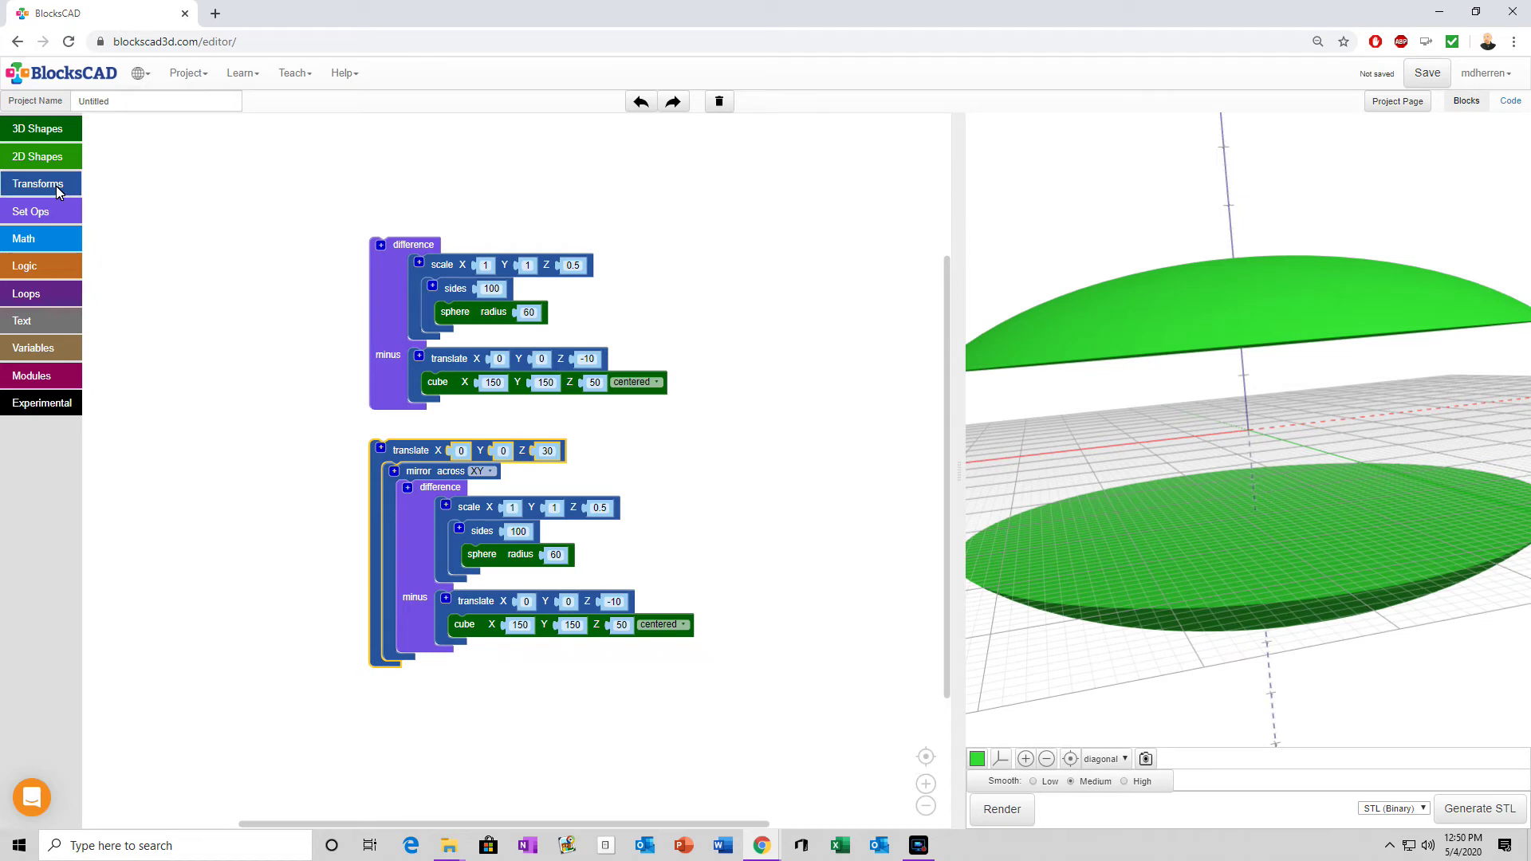
Step: Place a union block from Set Ops beside the cap stacks and render the current model
{"action": "left_click", "coordinate": [50, 209]}
{"action": "left_click_drag", "start_coordinate": [126, 158], "coordinate": [334, 250]}
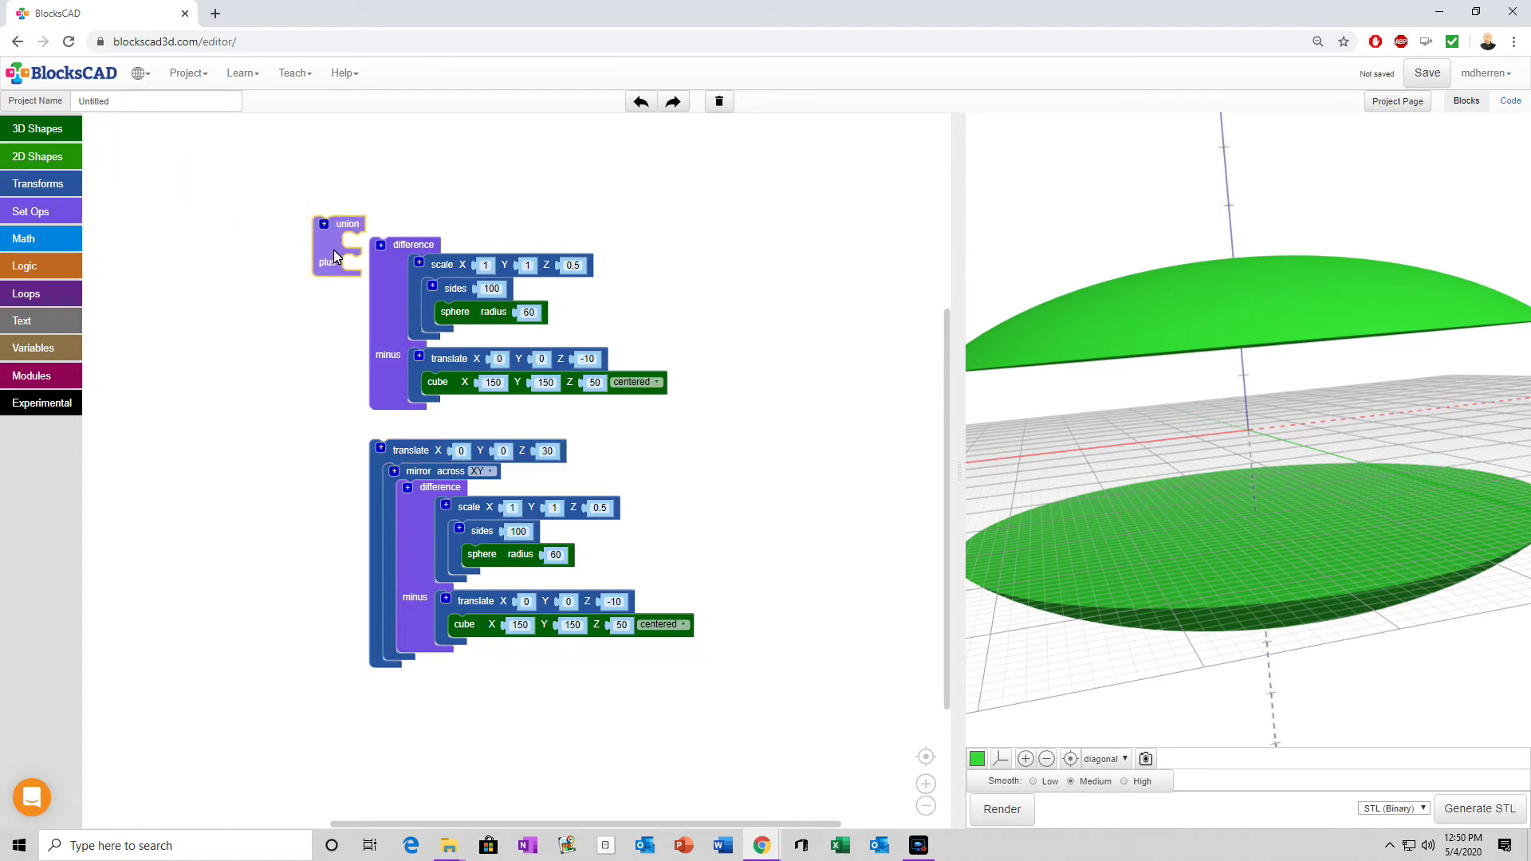
{"action": "left_click_drag", "start_coordinate": [413, 456], "coordinate": [366, 410]}
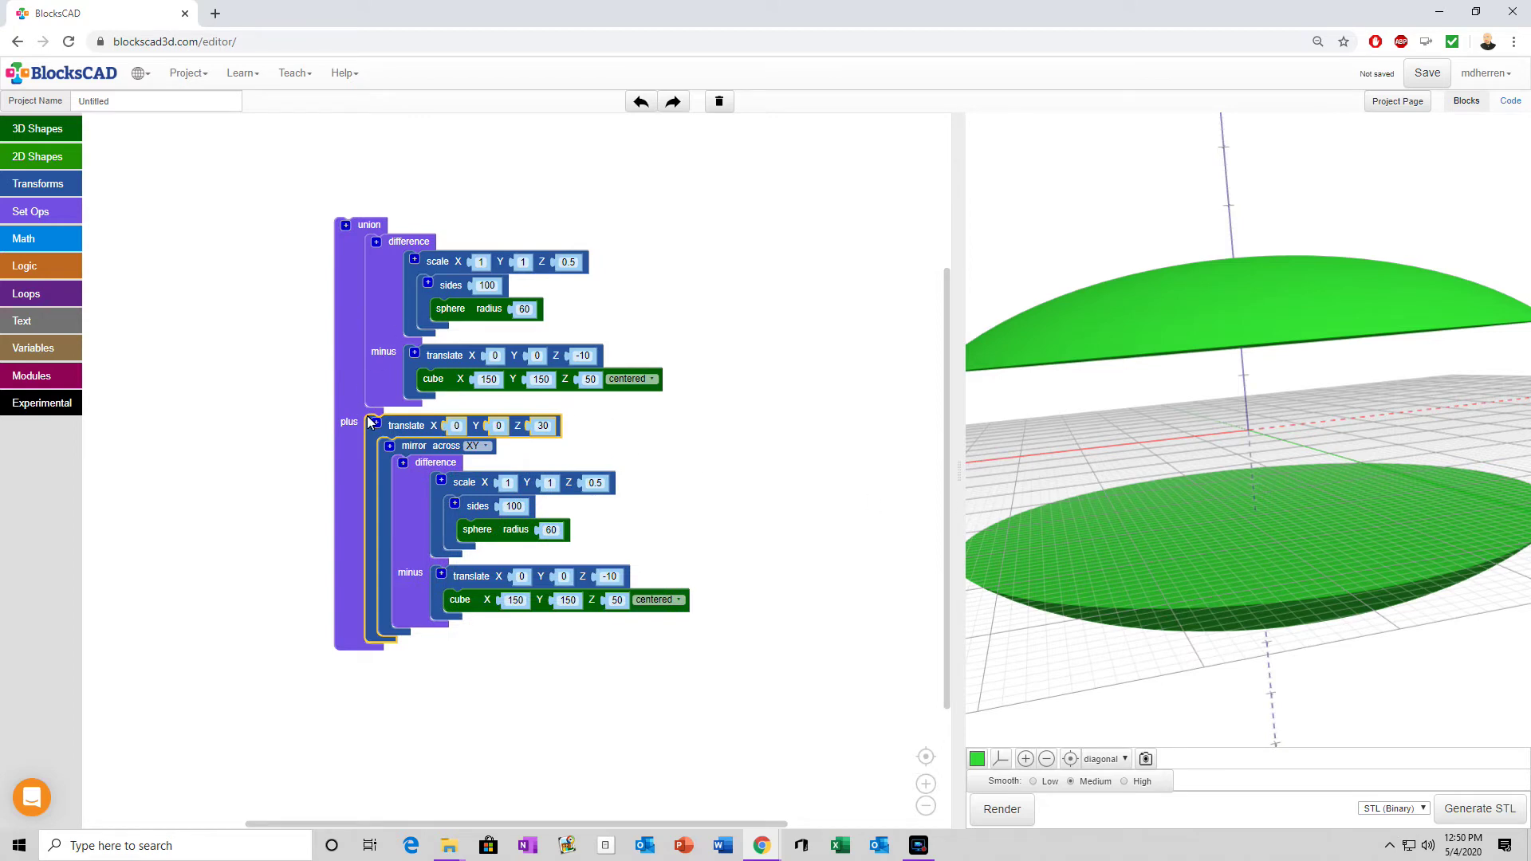
{"action": "left_click_drag", "start_coordinate": [400, 431], "coordinate": [453, 437]}
{"action": "left_click_drag", "start_coordinate": [408, 241], "coordinate": [500, 240]}
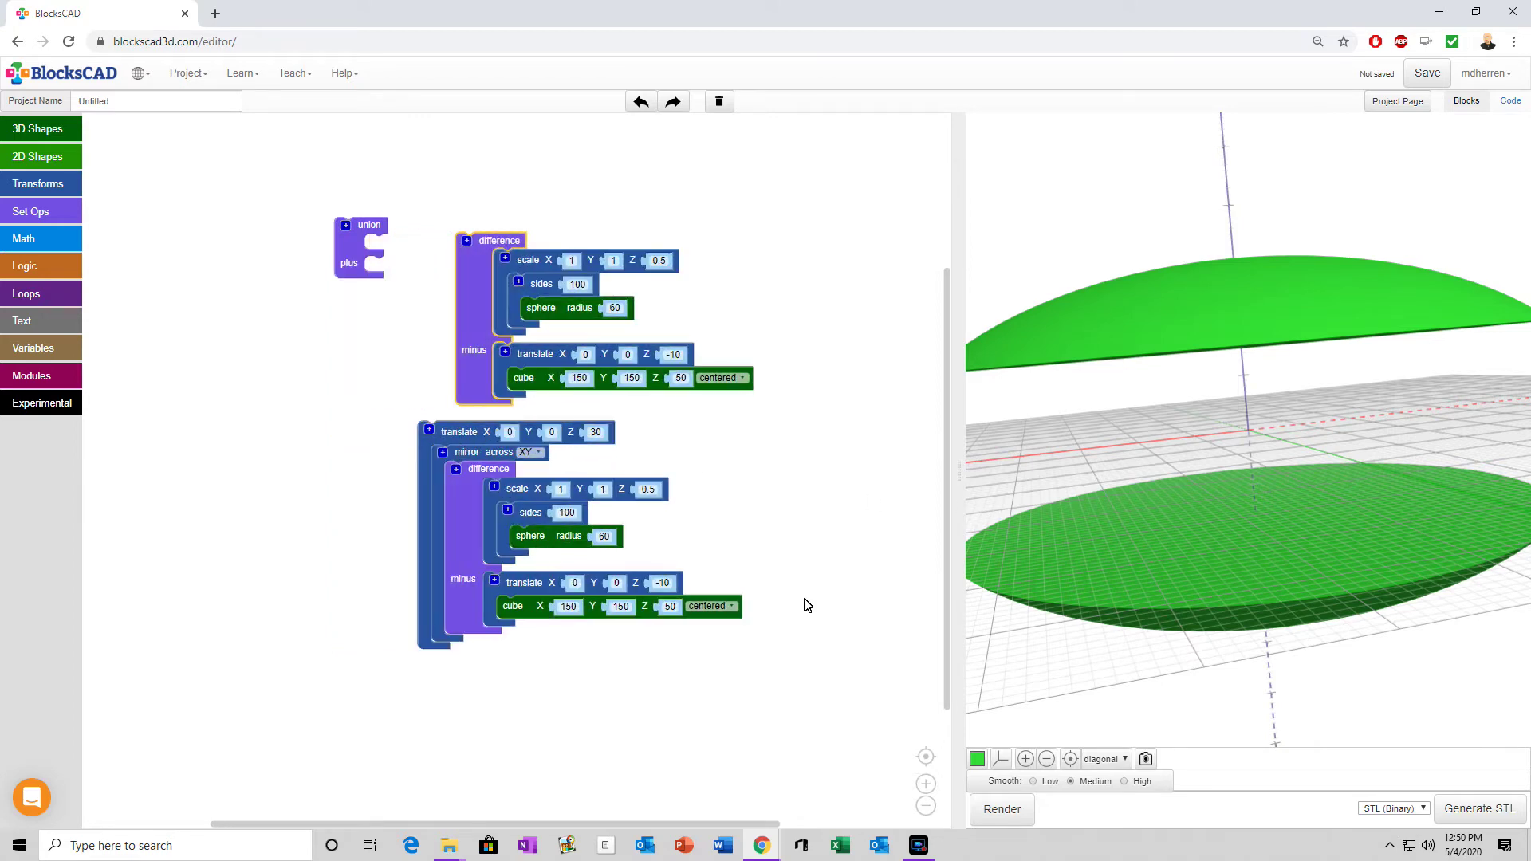
{"action": "left_click", "coordinate": [1002, 808]}
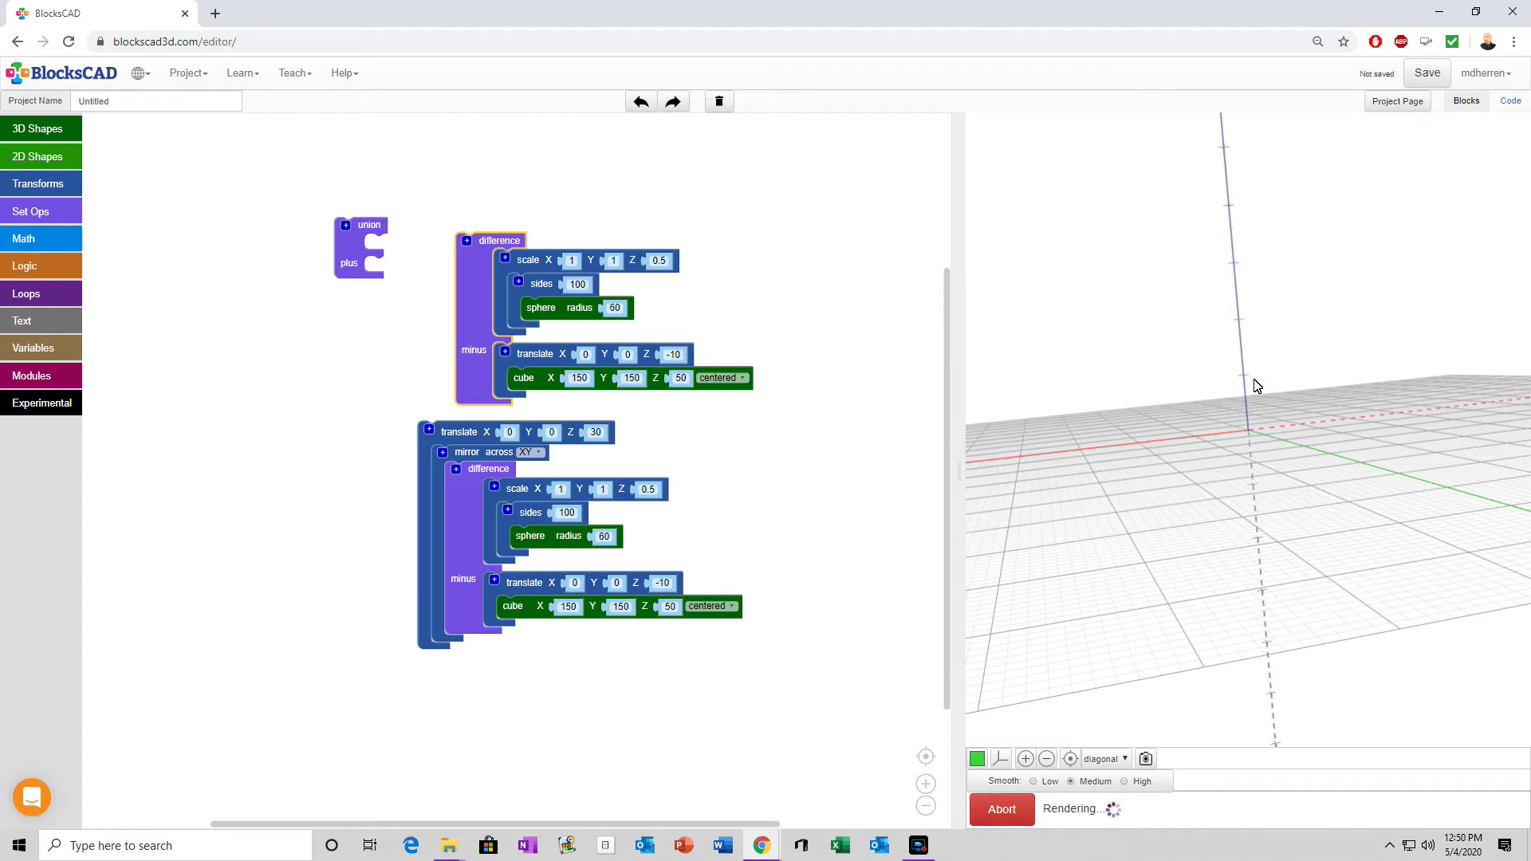
{"action": "scroll", "coordinate": [1254, 405], "scroll_direction": "down", "scroll_amount": 2}
{"action": "left_click_drag", "start_coordinate": [1254, 405], "coordinate": [1113, 321]}
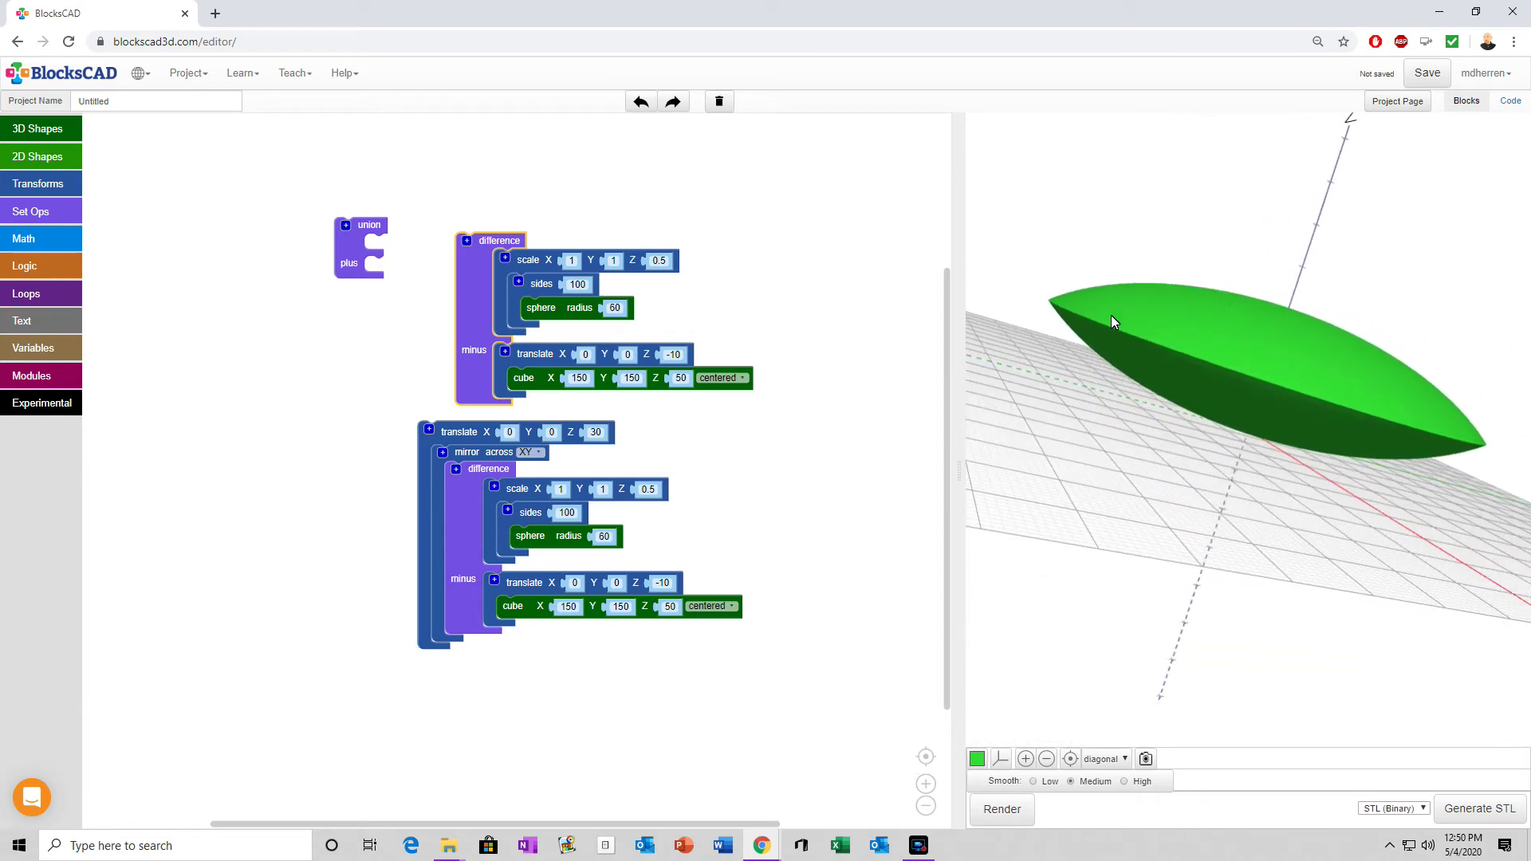
Step: Snap the upper cap into the union's first slot and the raised cap into its plus slot
{"action": "left_click_drag", "start_coordinate": [485, 283], "coordinate": [394, 284]}
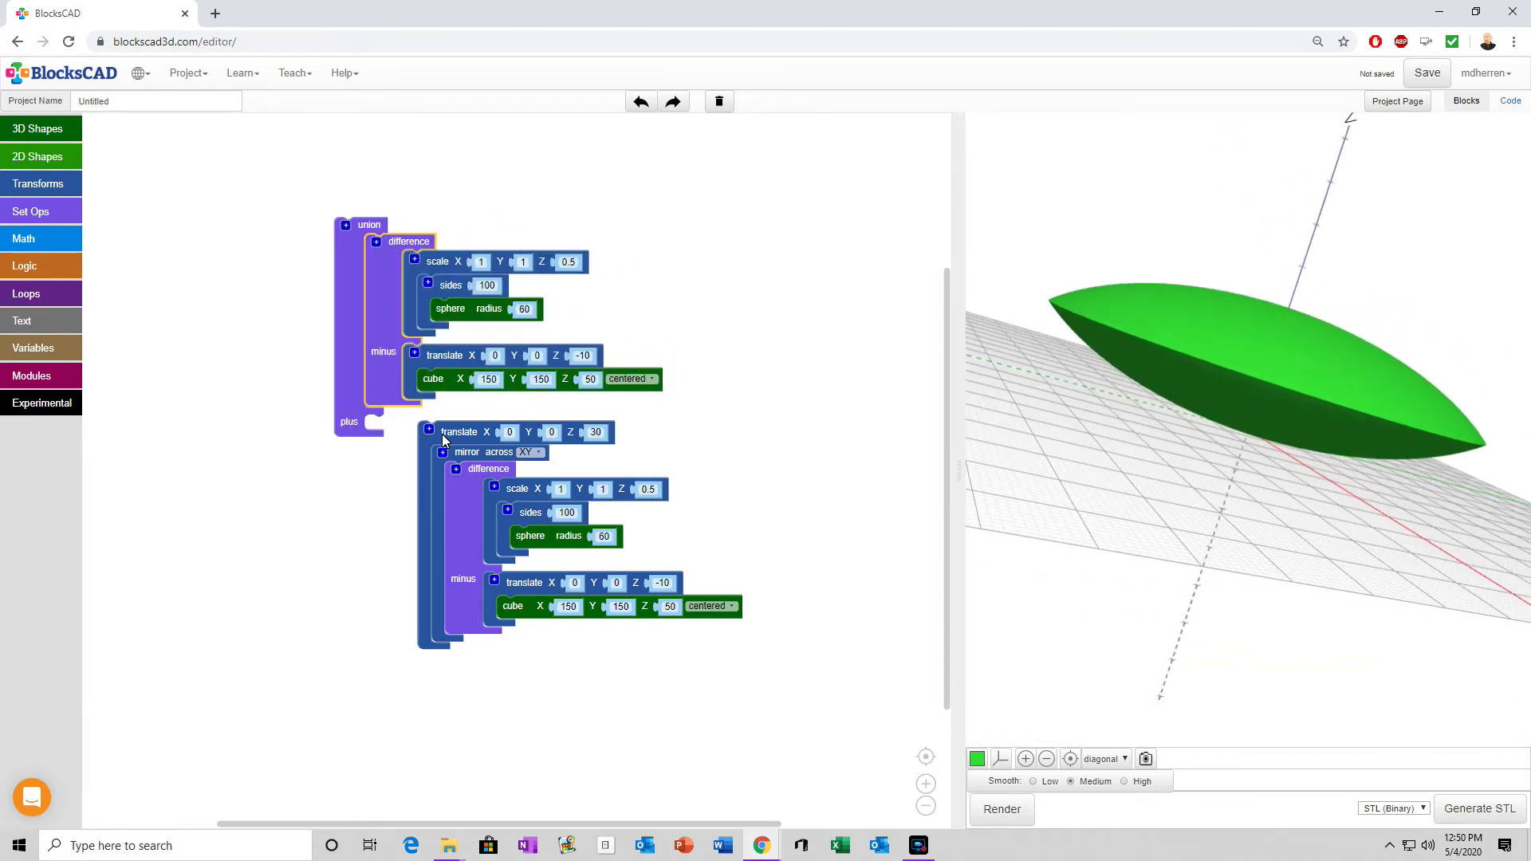
{"action": "left_click_drag", "start_coordinate": [442, 433], "coordinate": [392, 433]}
{"action": "left_click_drag", "start_coordinate": [362, 352], "coordinate": [465, 335]}
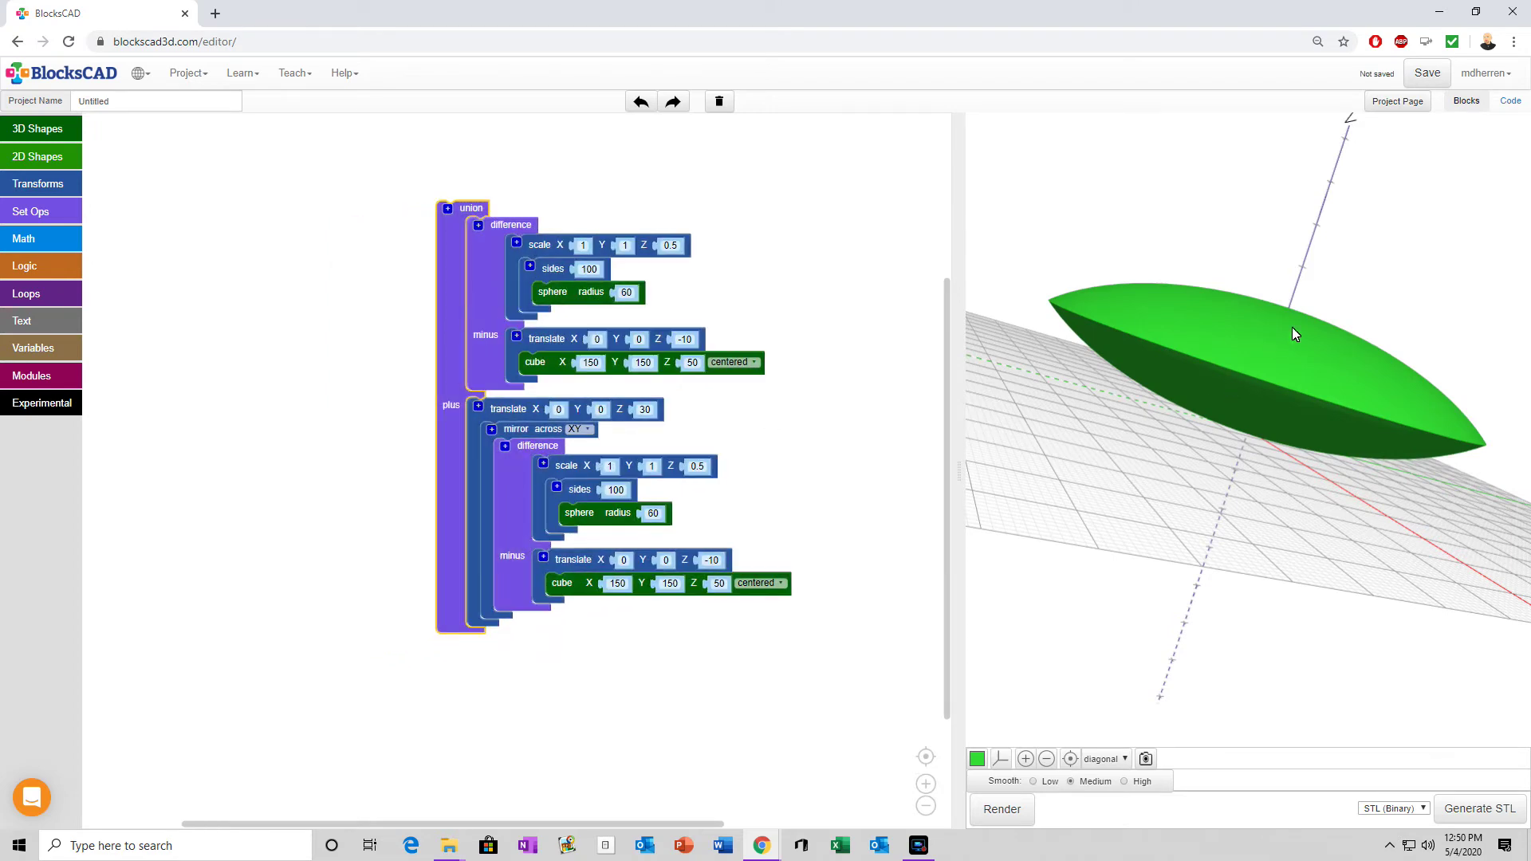
{"action": "left_click_drag", "start_coordinate": [1295, 333], "coordinate": [1158, 314]}
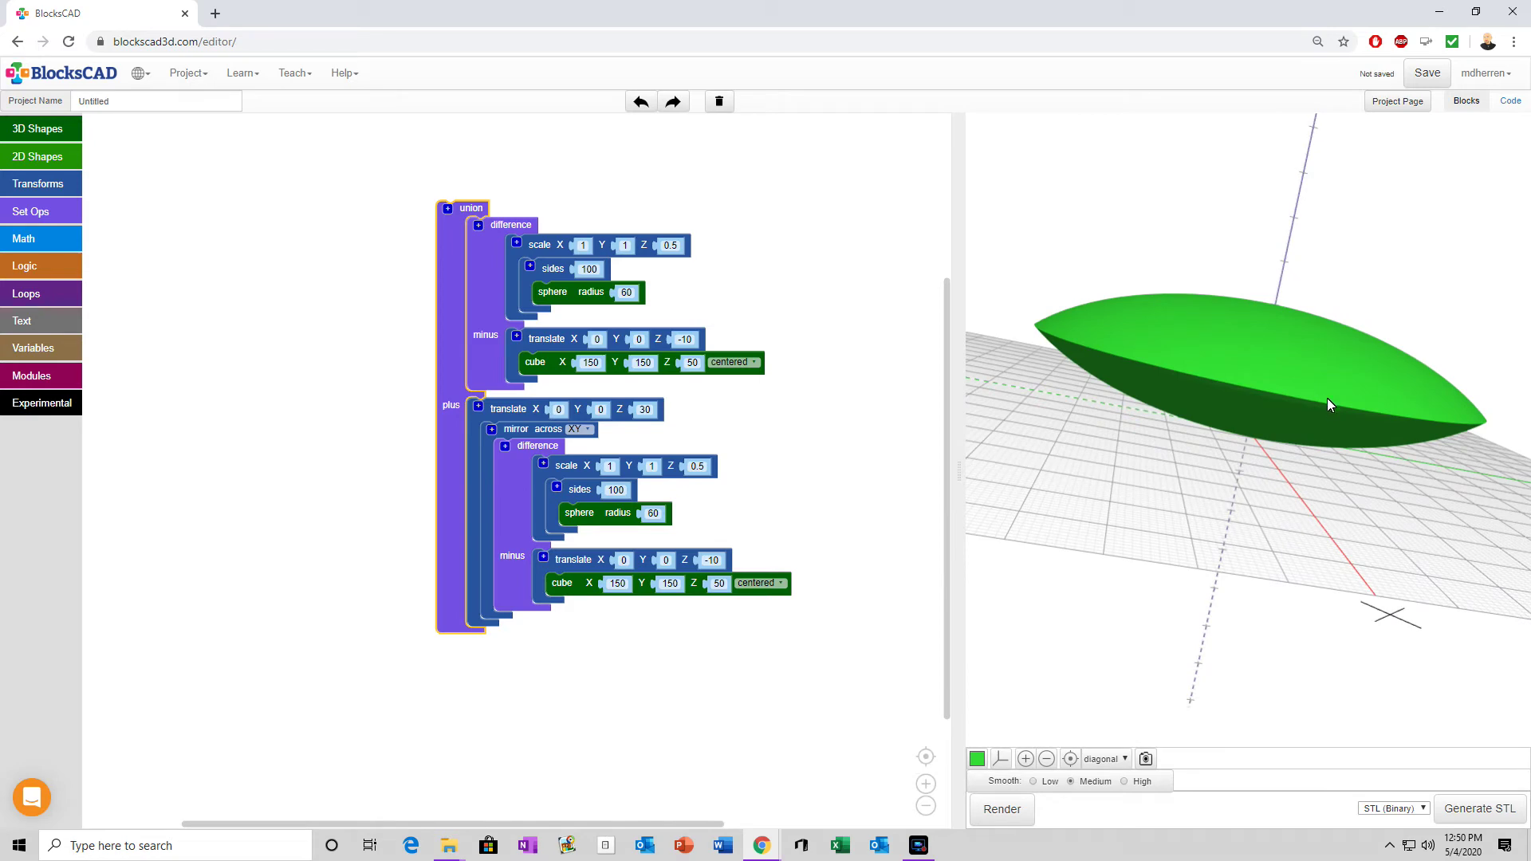
{"action": "left_click", "coordinate": [44, 185]}
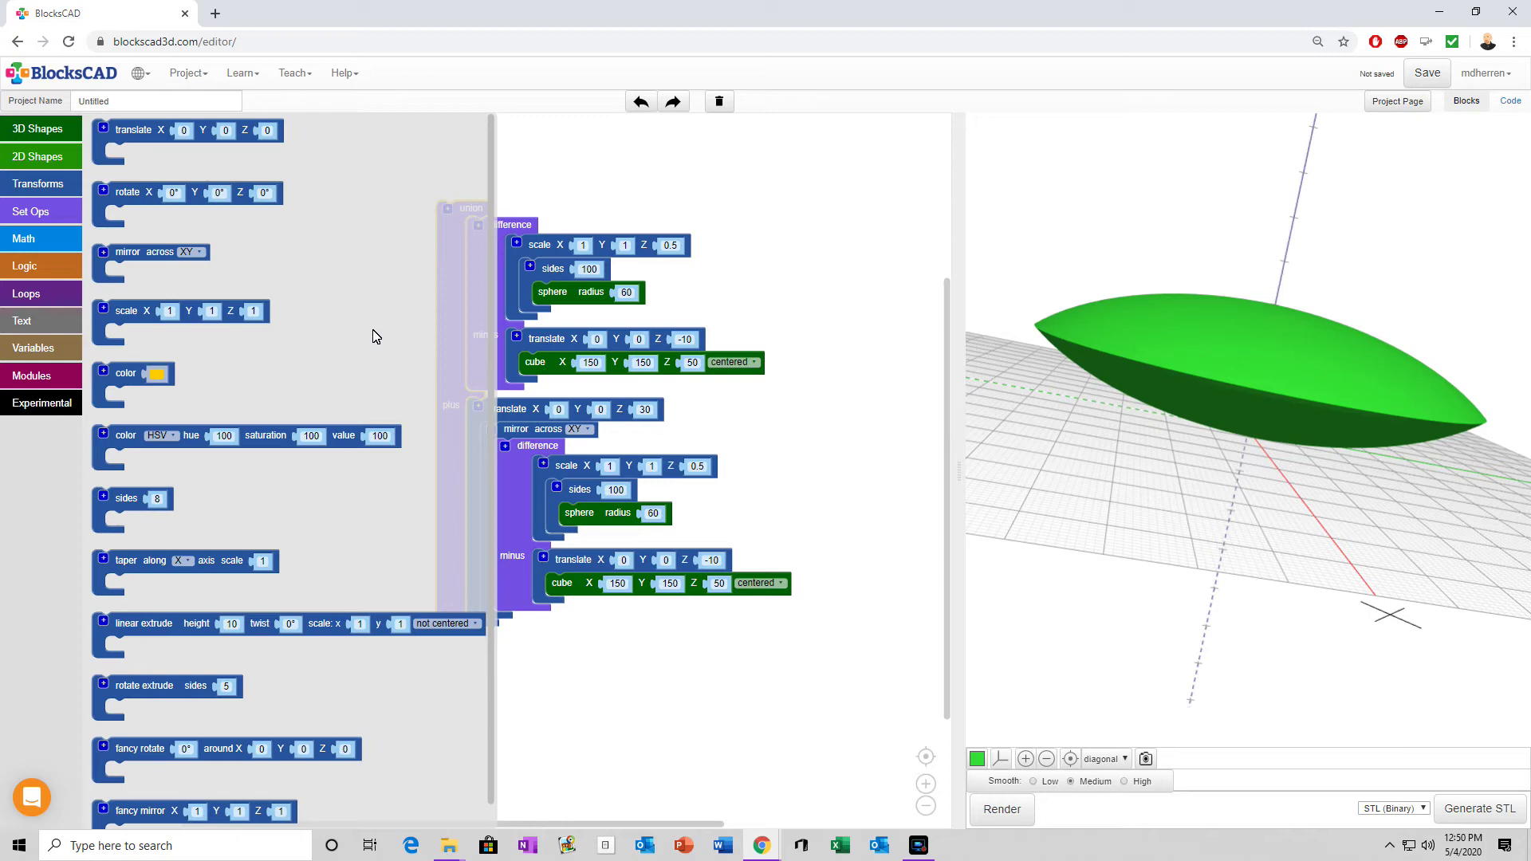
Step: Wrap the union in a color block set to grey and render the grey saucer
{"action": "left_click_drag", "start_coordinate": [128, 373], "coordinate": [455, 195]}
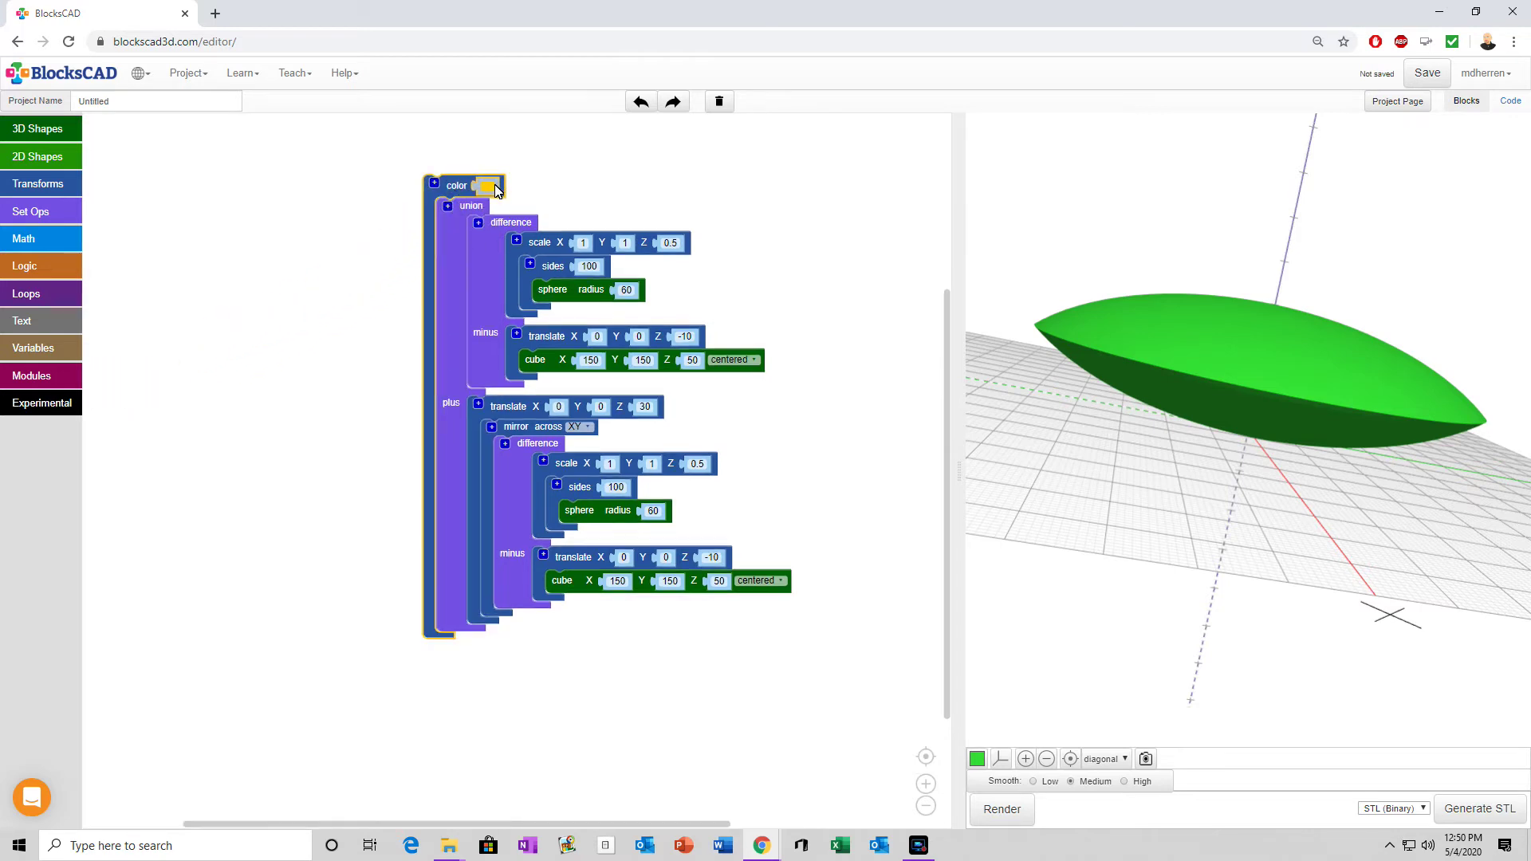
{"action": "left_click", "coordinate": [489, 186]}
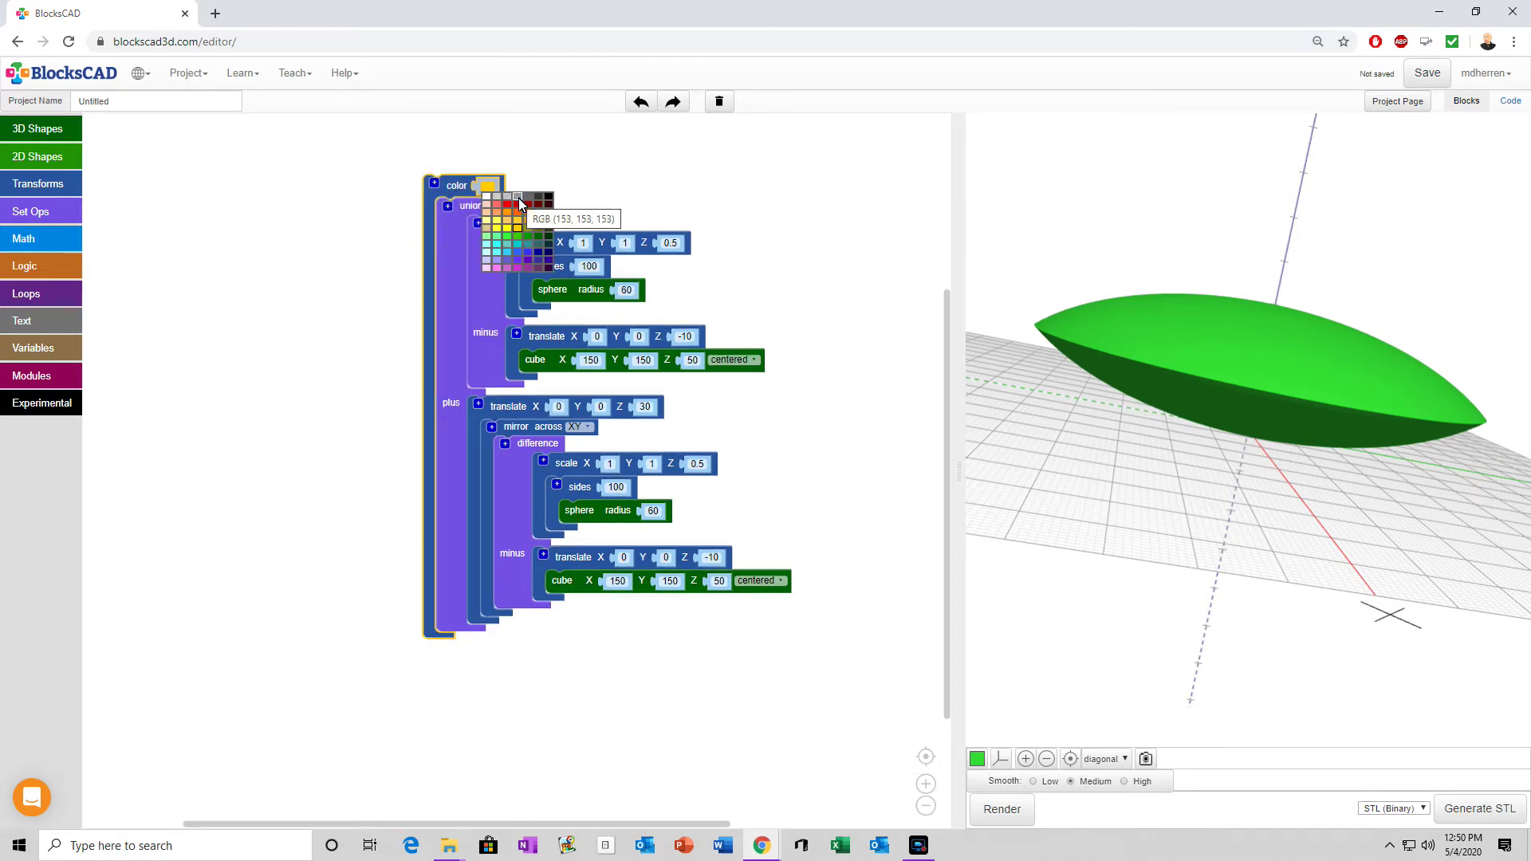
{"action": "left_click", "coordinate": [518, 198]}
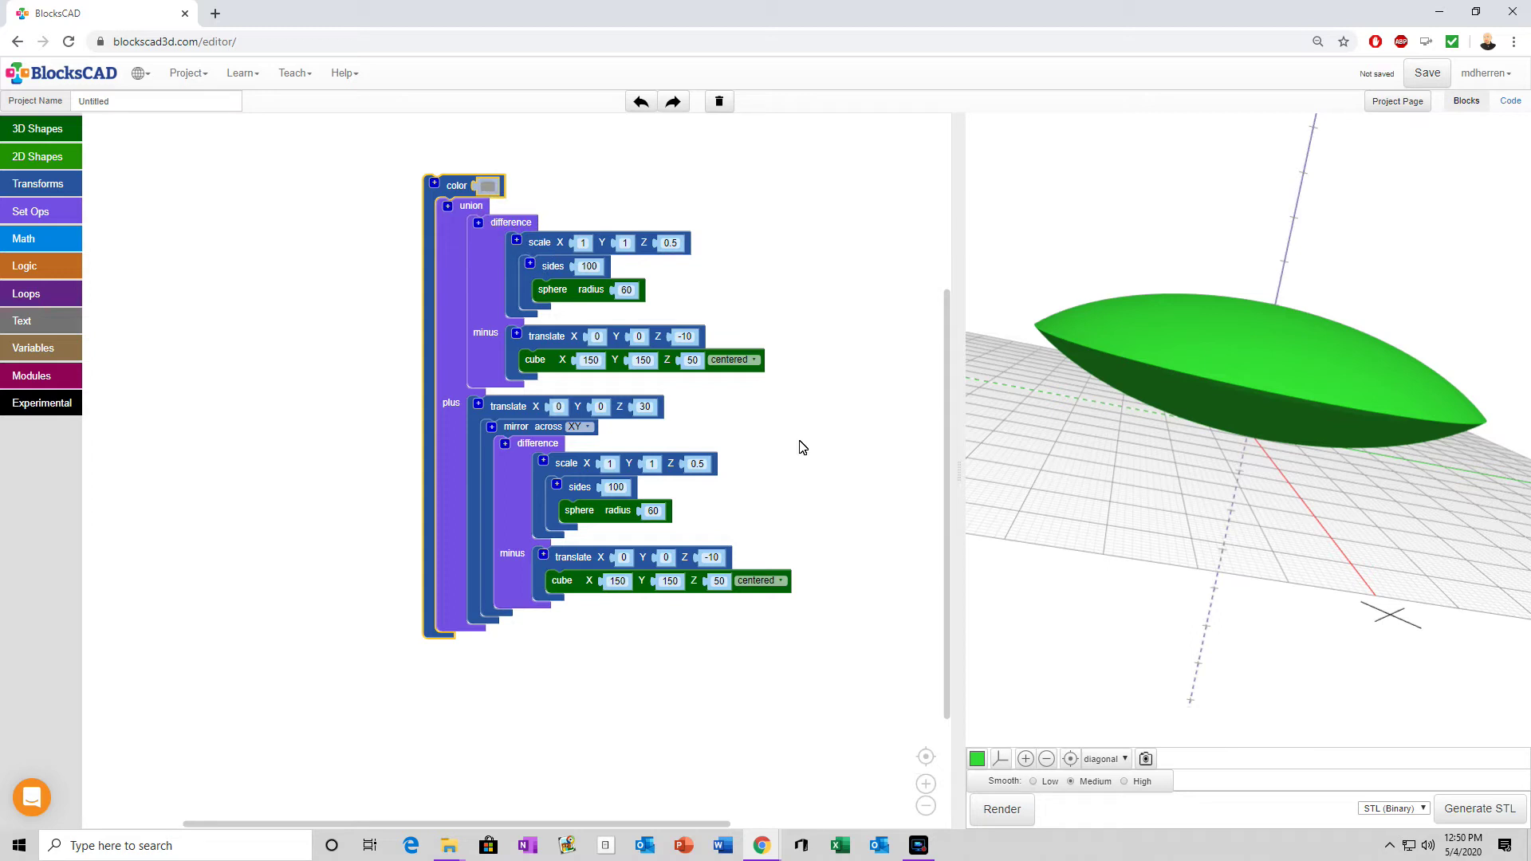
{"action": "left_click", "coordinate": [1003, 810]}
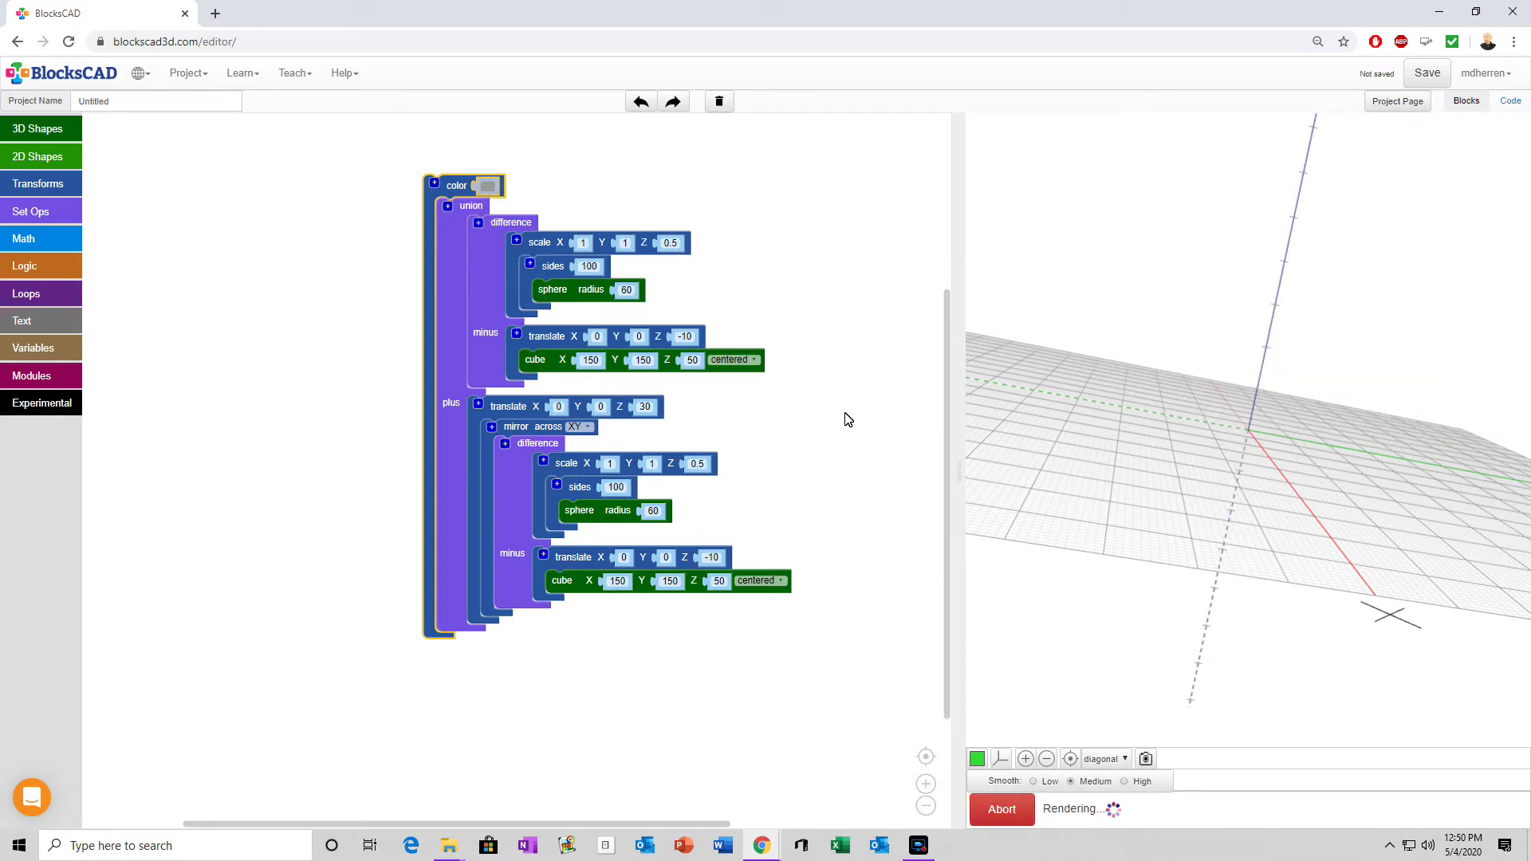
{"action": "left_click_drag", "start_coordinate": [858, 434], "coordinate": [616, 424]}
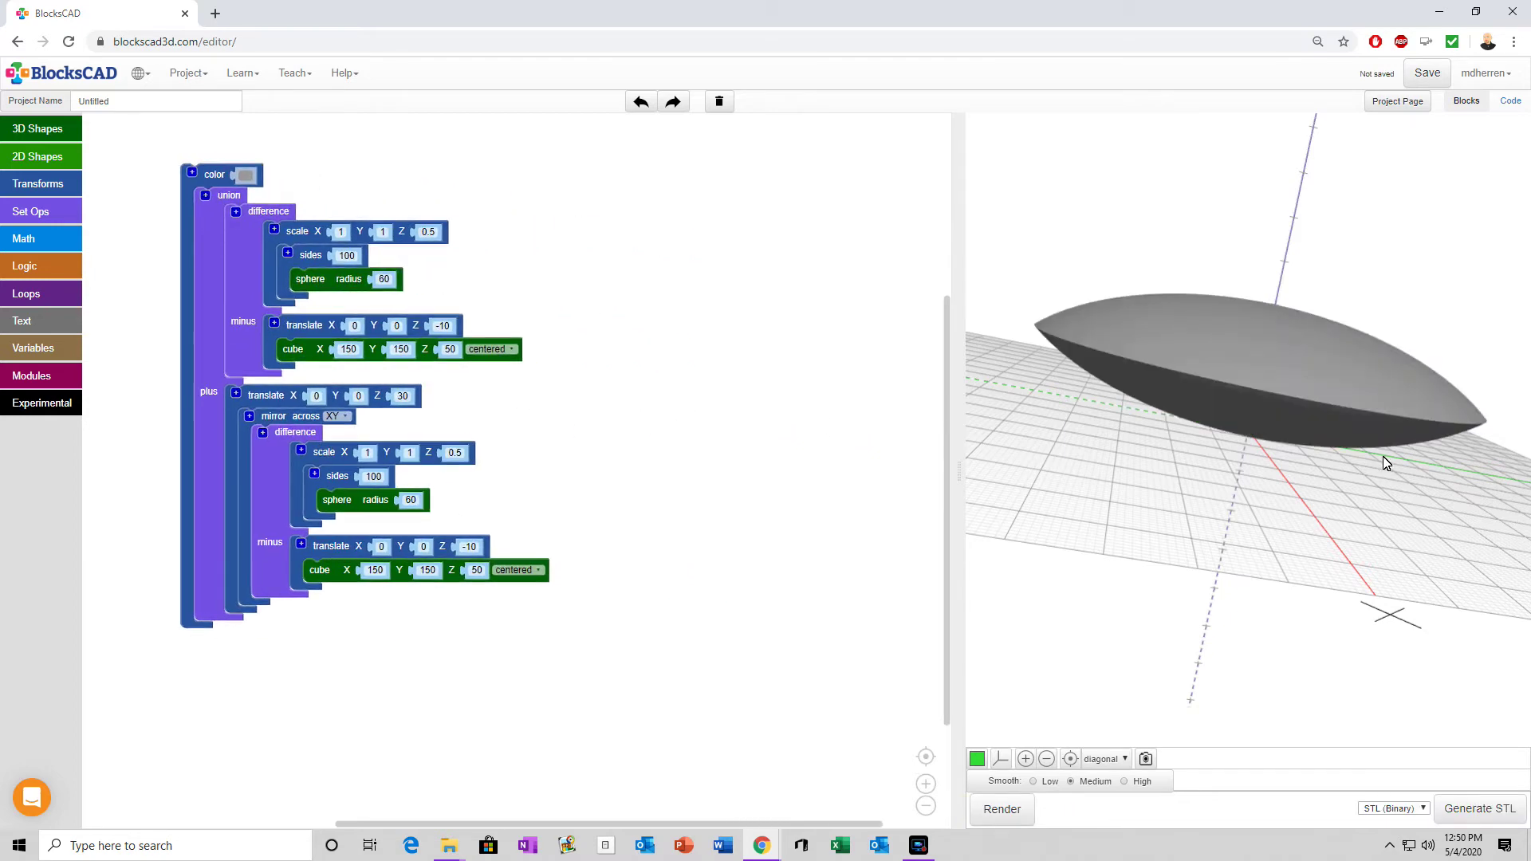
{"action": "left_click_drag", "start_coordinate": [1384, 463], "coordinate": [1210, 435]}
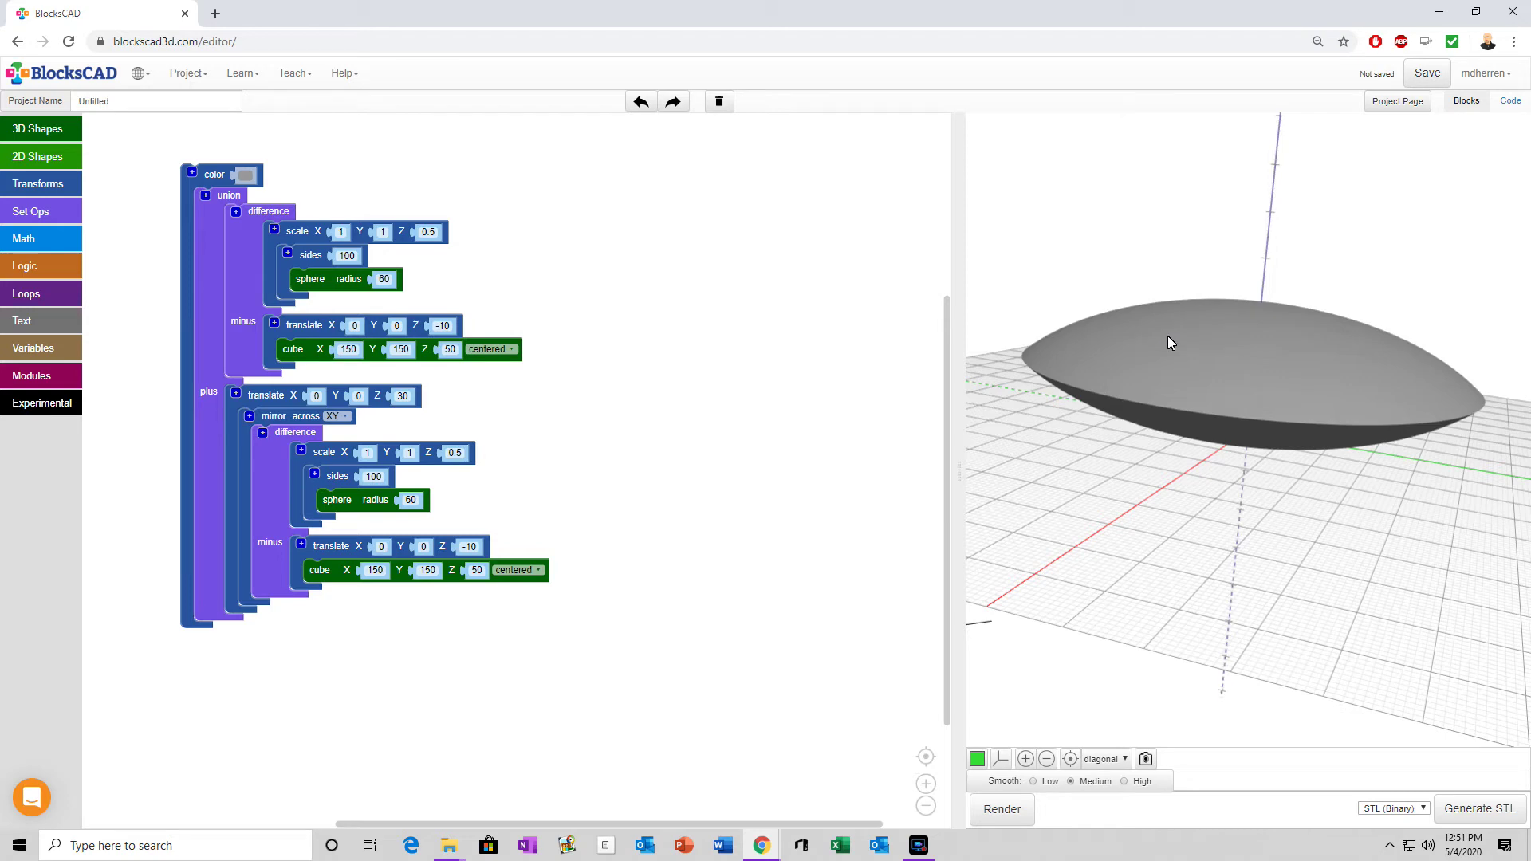
Step: Add a new sphere from 3D Shapes with radius 20
{"action": "left_click_drag", "start_coordinate": [1315, 321], "coordinate": [1234, 341]}
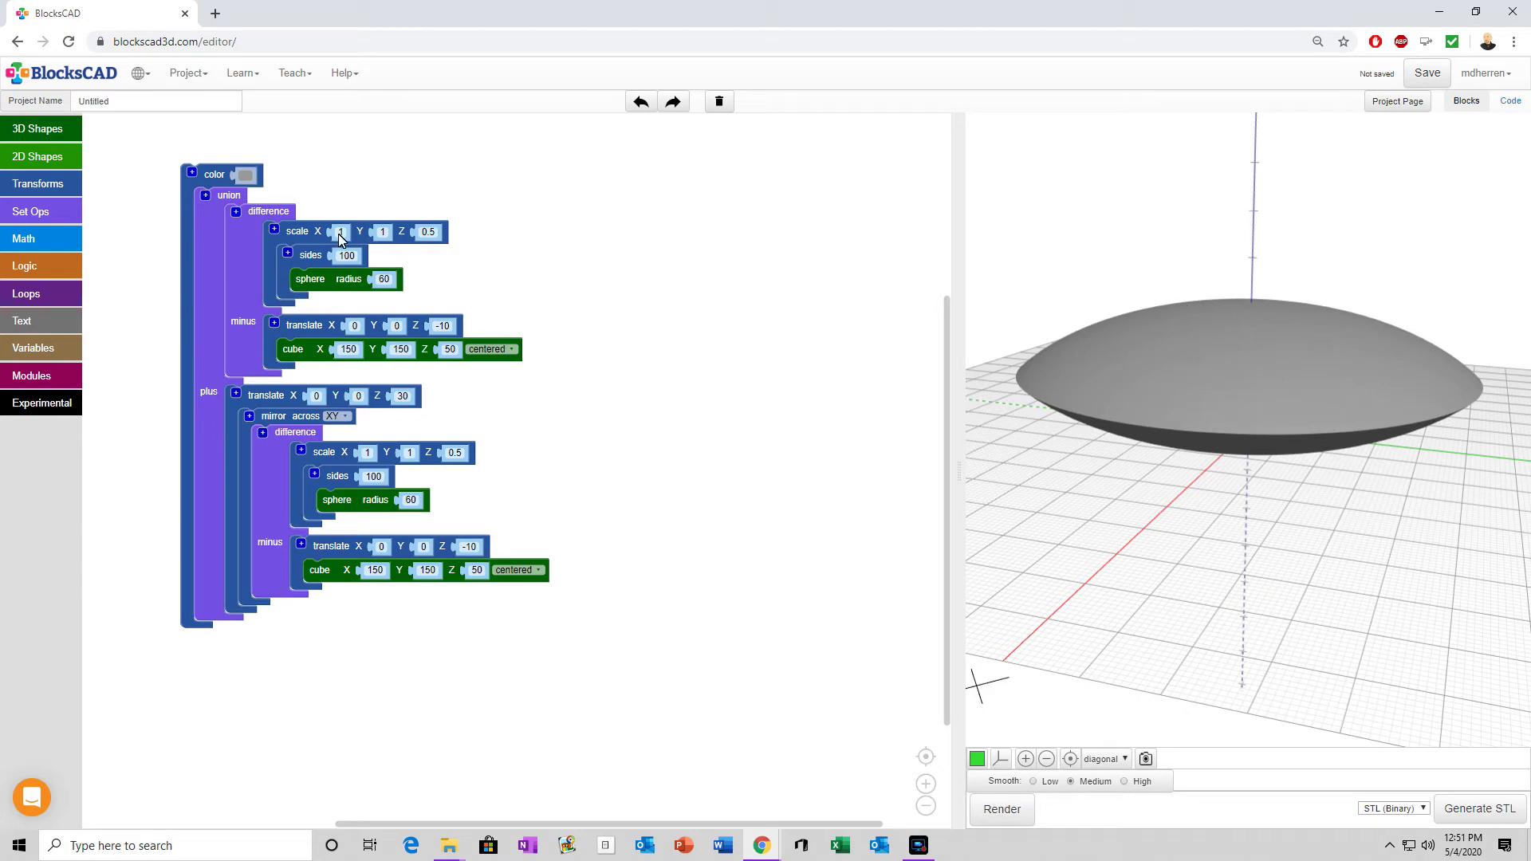
{"action": "left_click", "coordinate": [42, 130]}
{"action": "left_click_drag", "start_coordinate": [112, 130], "coordinate": [688, 307]}
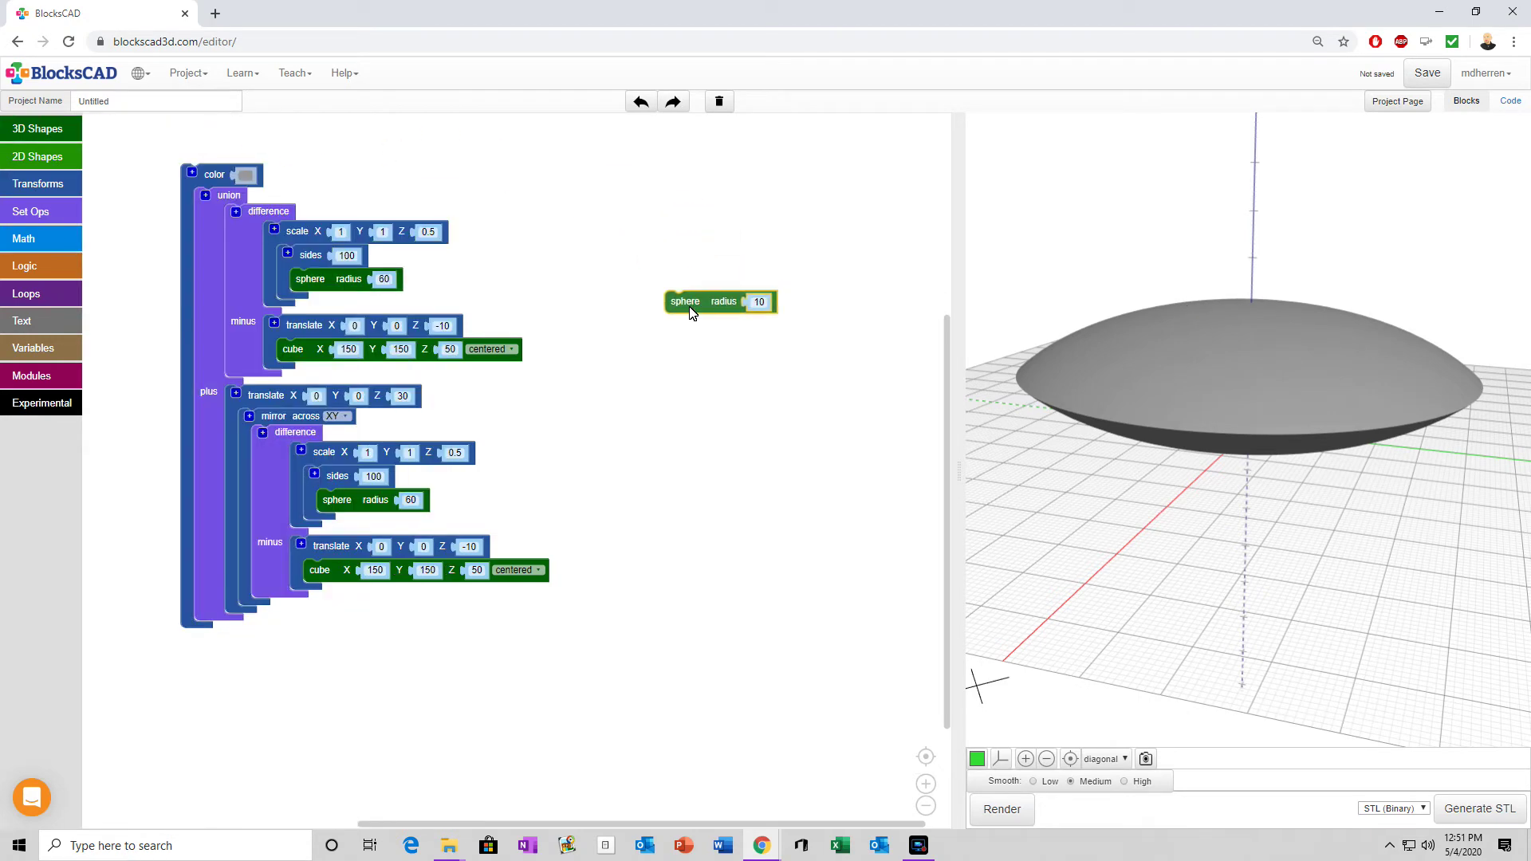
{"action": "left_click", "coordinate": [757, 302]}
{"action": "type", "text": "20"}
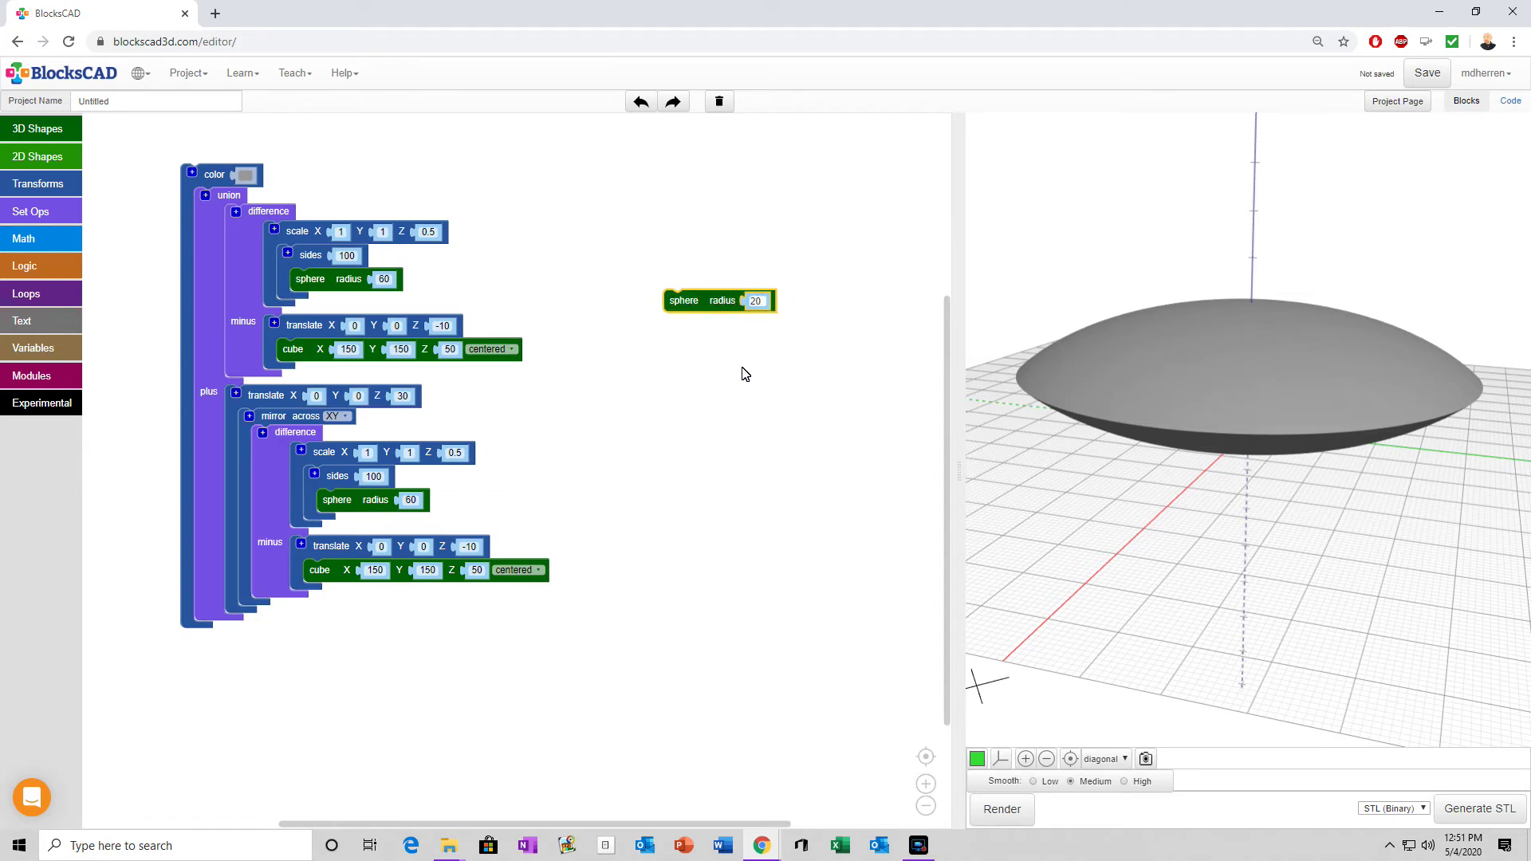
{"action": "left_click", "coordinate": [739, 426]}
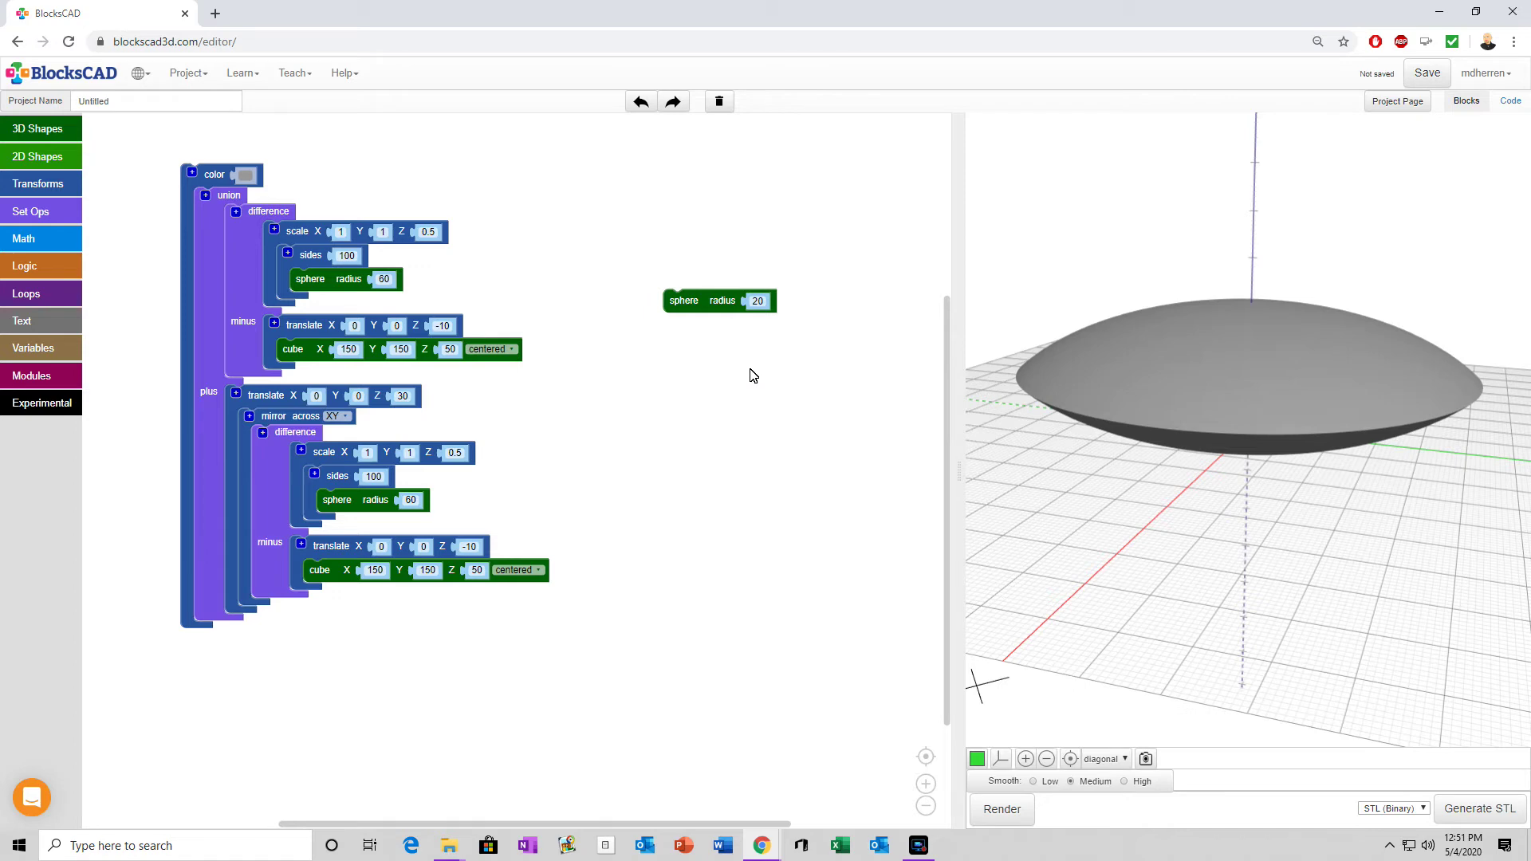
Step: Add a sides block set to 100 and a scale block with Z 0.7
{"action": "left_click", "coordinate": [39, 183]}
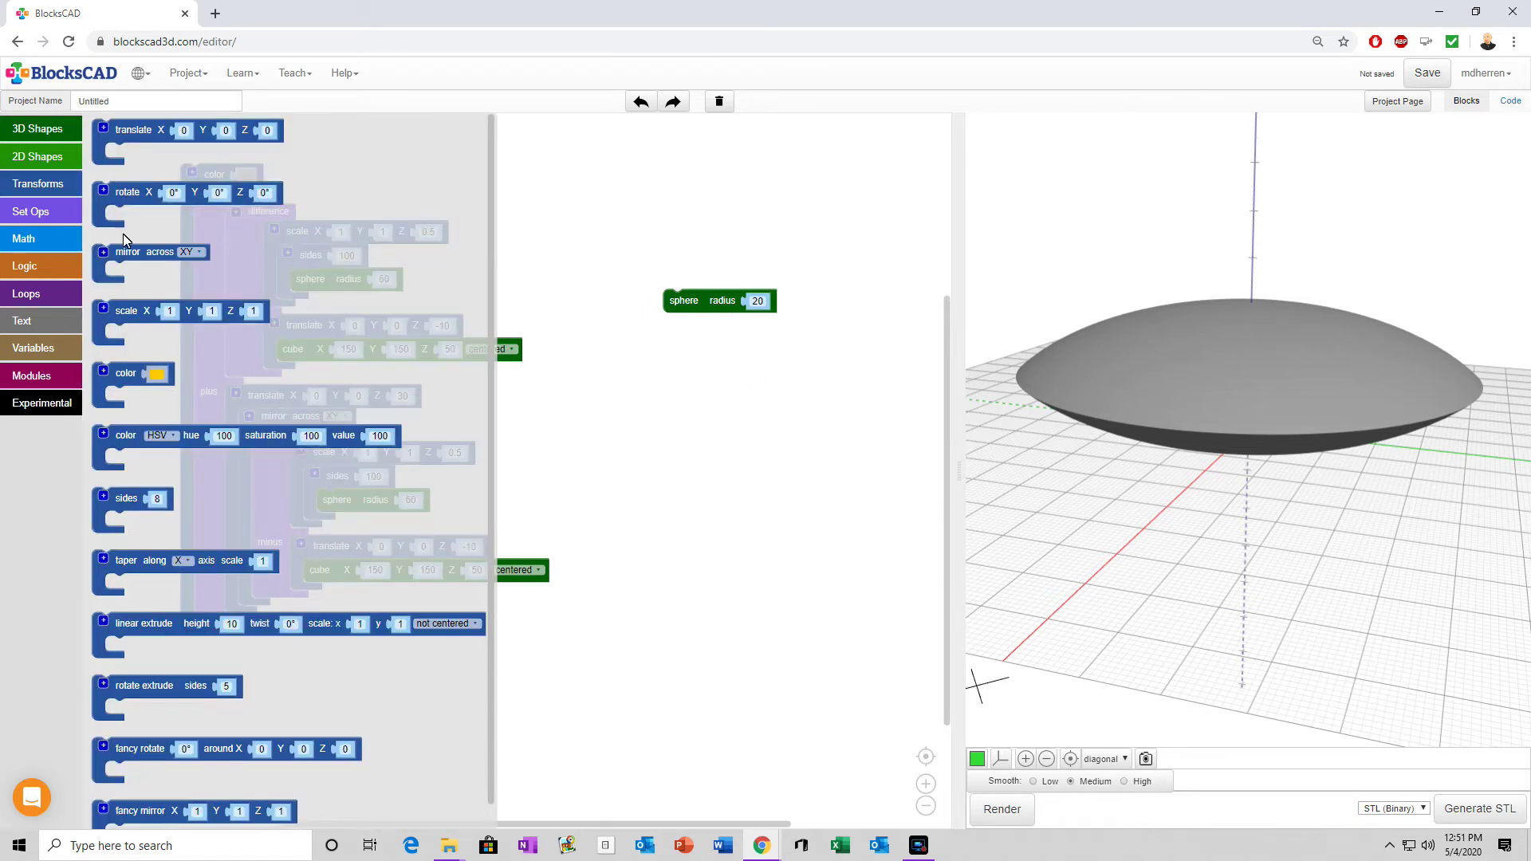
{"action": "left_click_drag", "start_coordinate": [123, 504], "coordinate": [688, 281]}
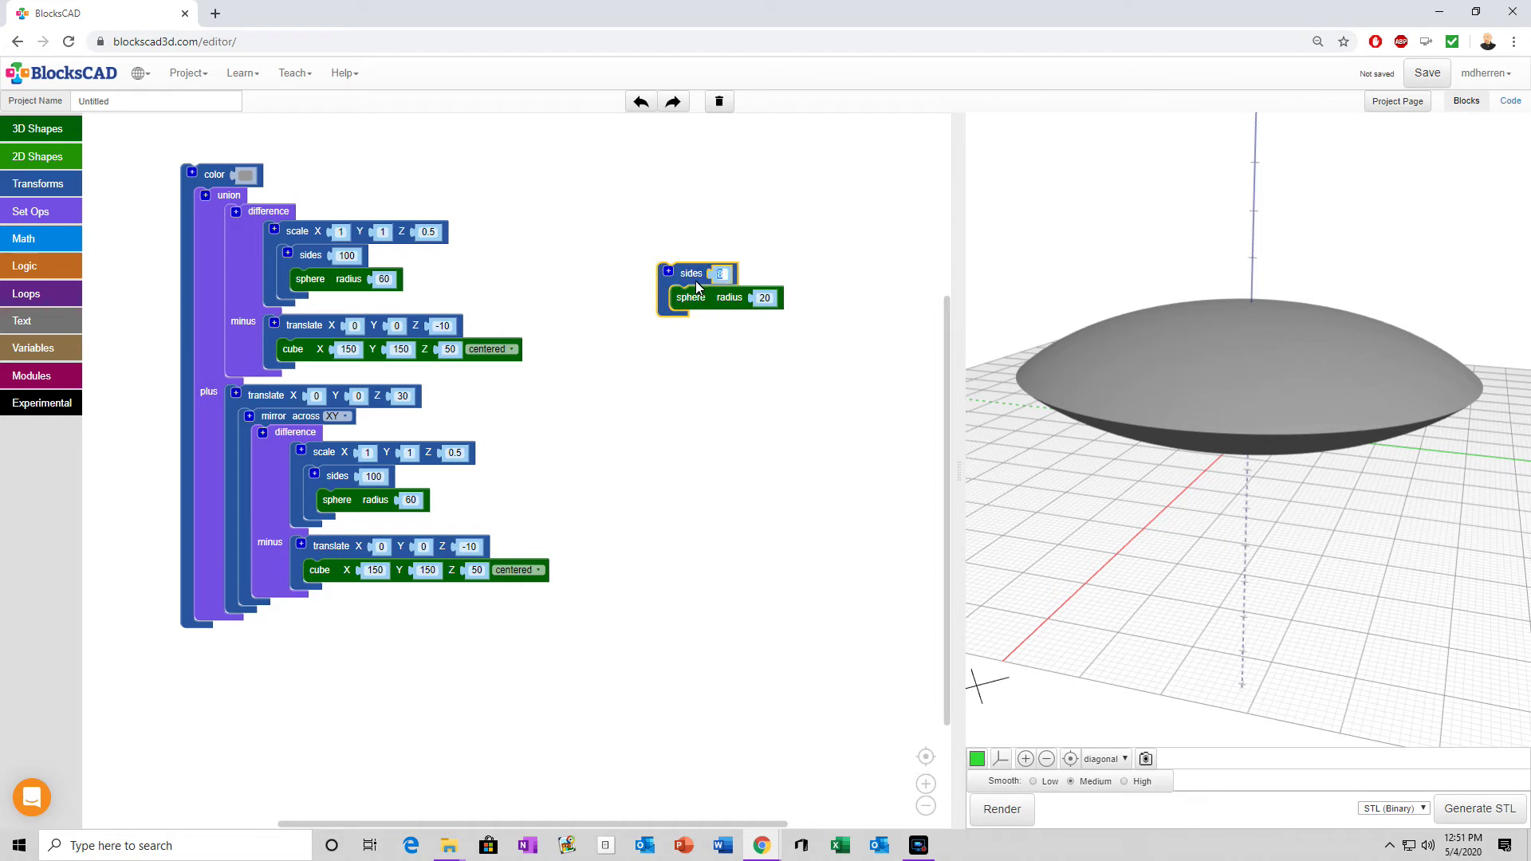
{"action": "type", "text": "100"}
{"action": "left_click", "coordinate": [735, 434]}
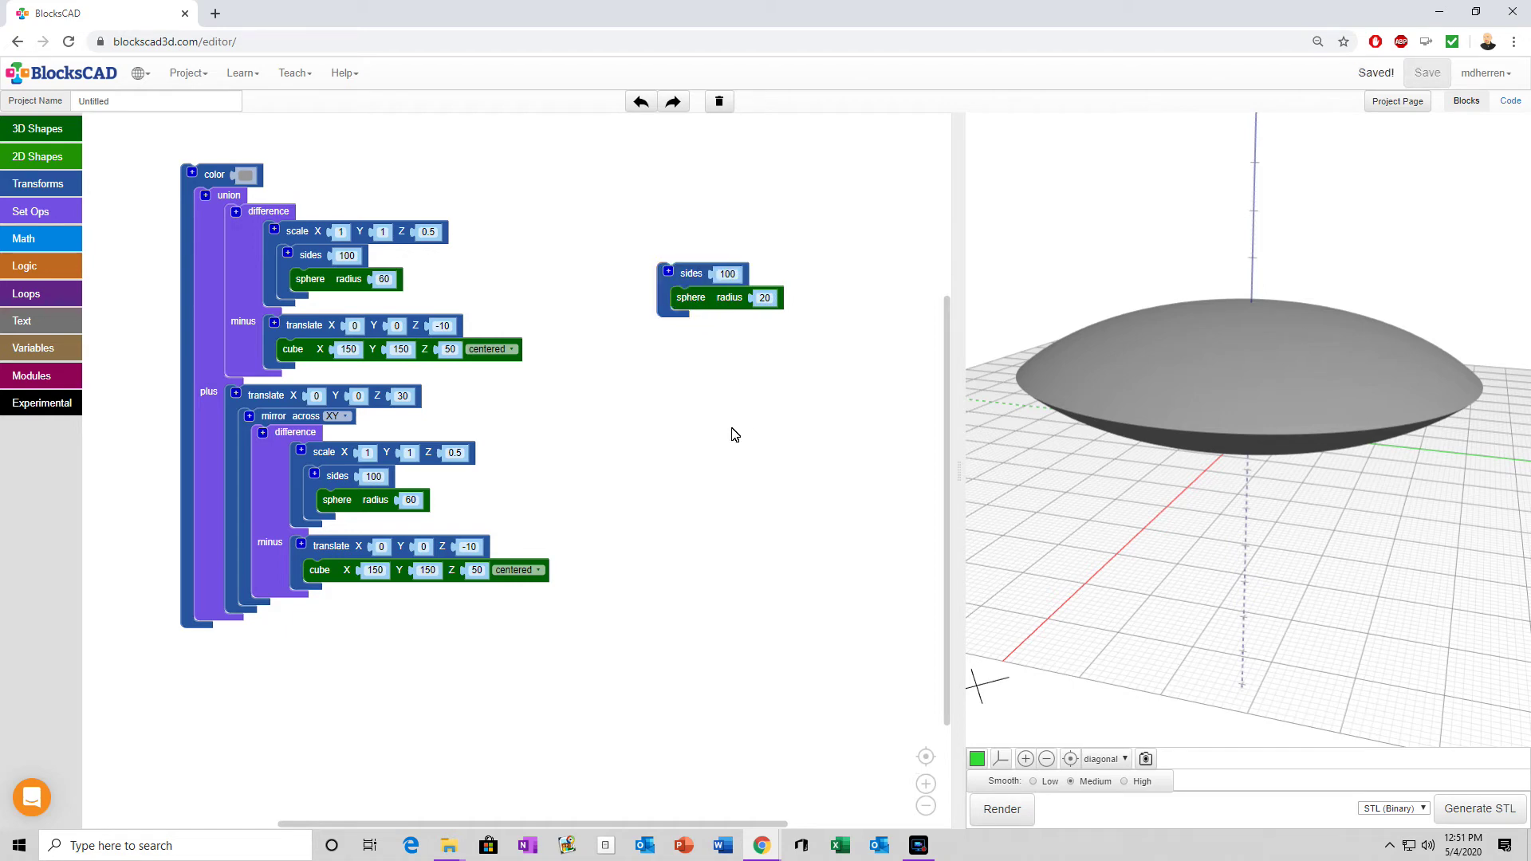
{"action": "left_click", "coordinate": [36, 187]}
{"action": "left_click_drag", "start_coordinate": [131, 330], "coordinate": [722, 238]}
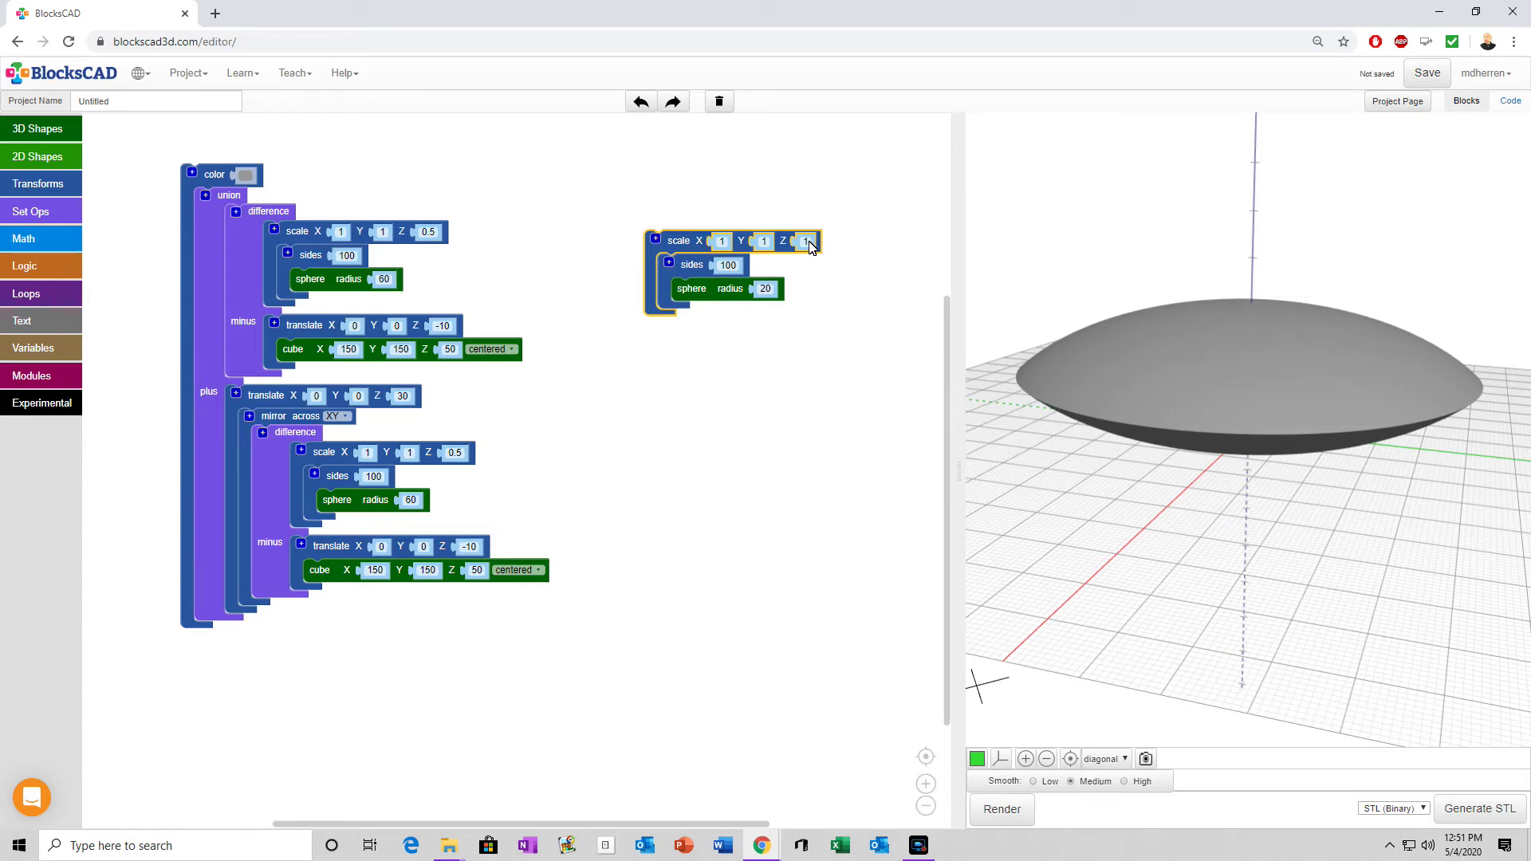
{"action": "type", "text": "0."}
{"action": "type", "text": "7"}
Step: Nest the radius-20 sphere in the sides-100, Z-0.7 scale stack and render the small dome
{"action": "left_click_drag", "start_coordinate": [715, 302], "coordinate": [742, 389]}
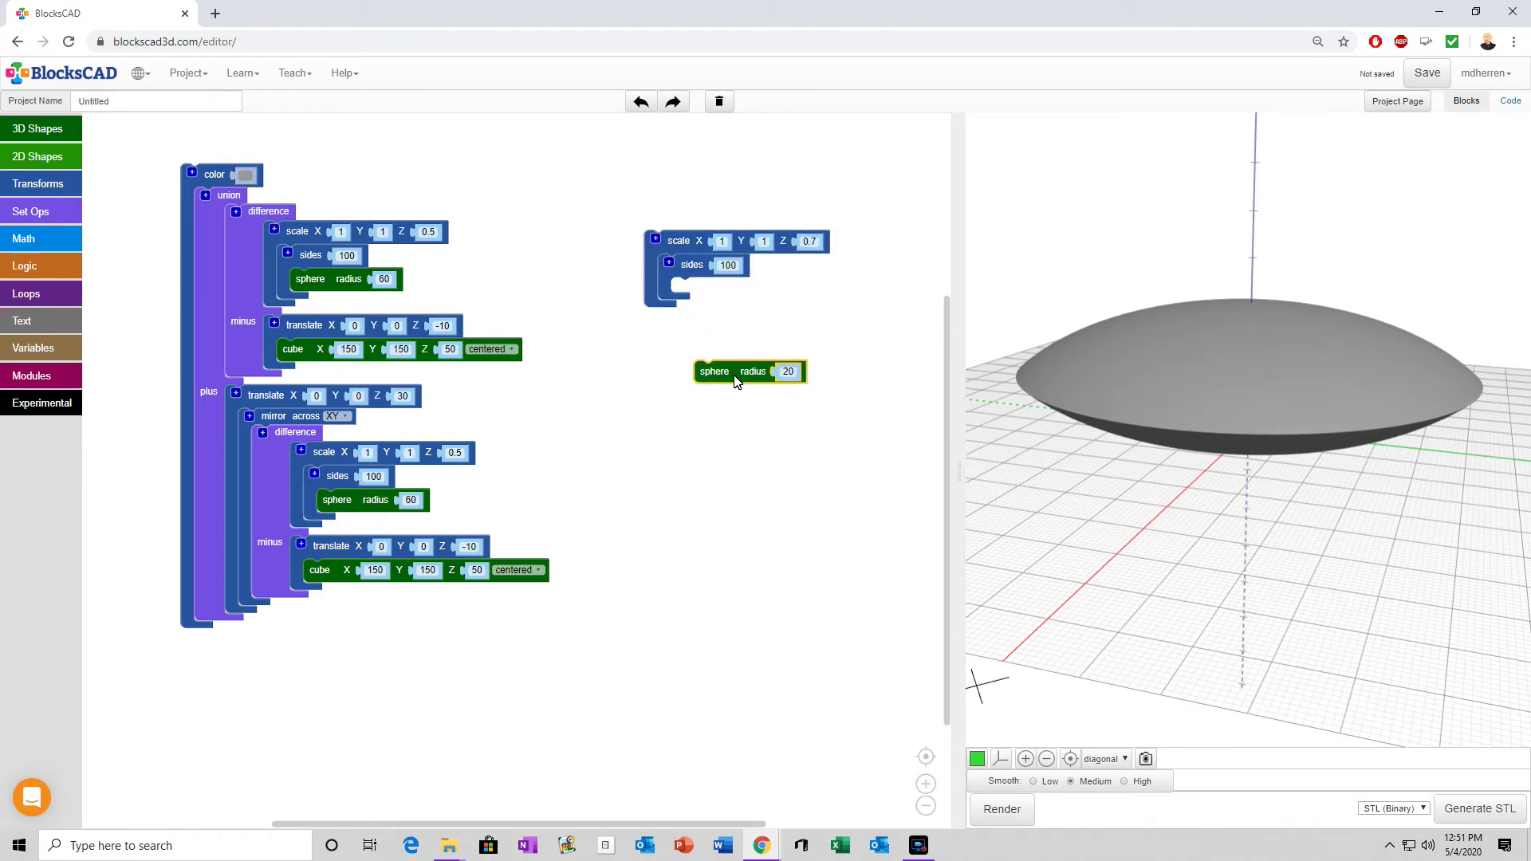
{"action": "left_click", "coordinate": [1003, 809]}
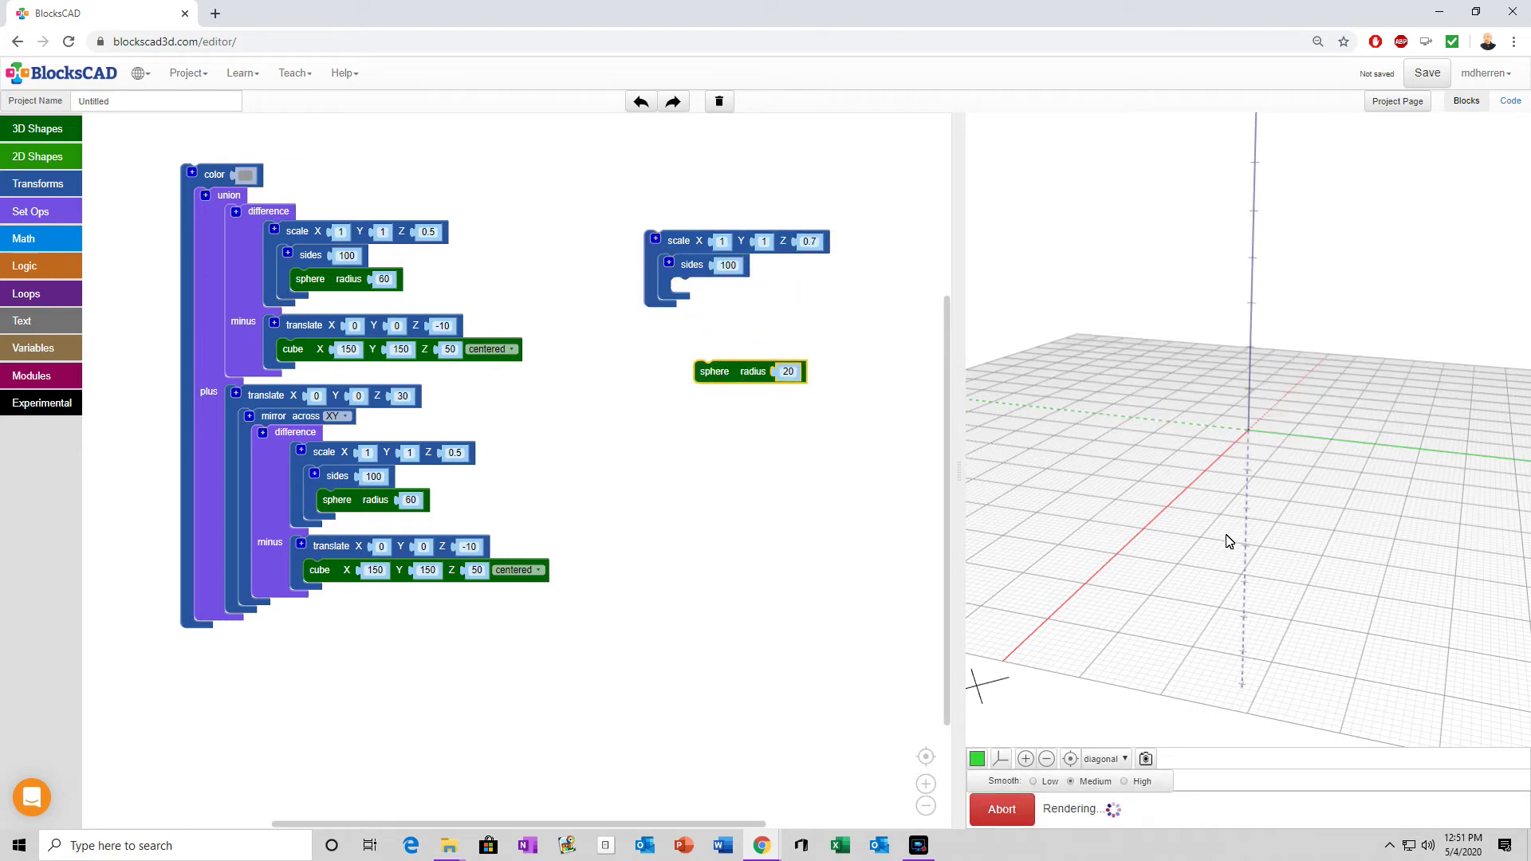
{"action": "left_click_drag", "start_coordinate": [1227, 538], "coordinate": [1236, 475]}
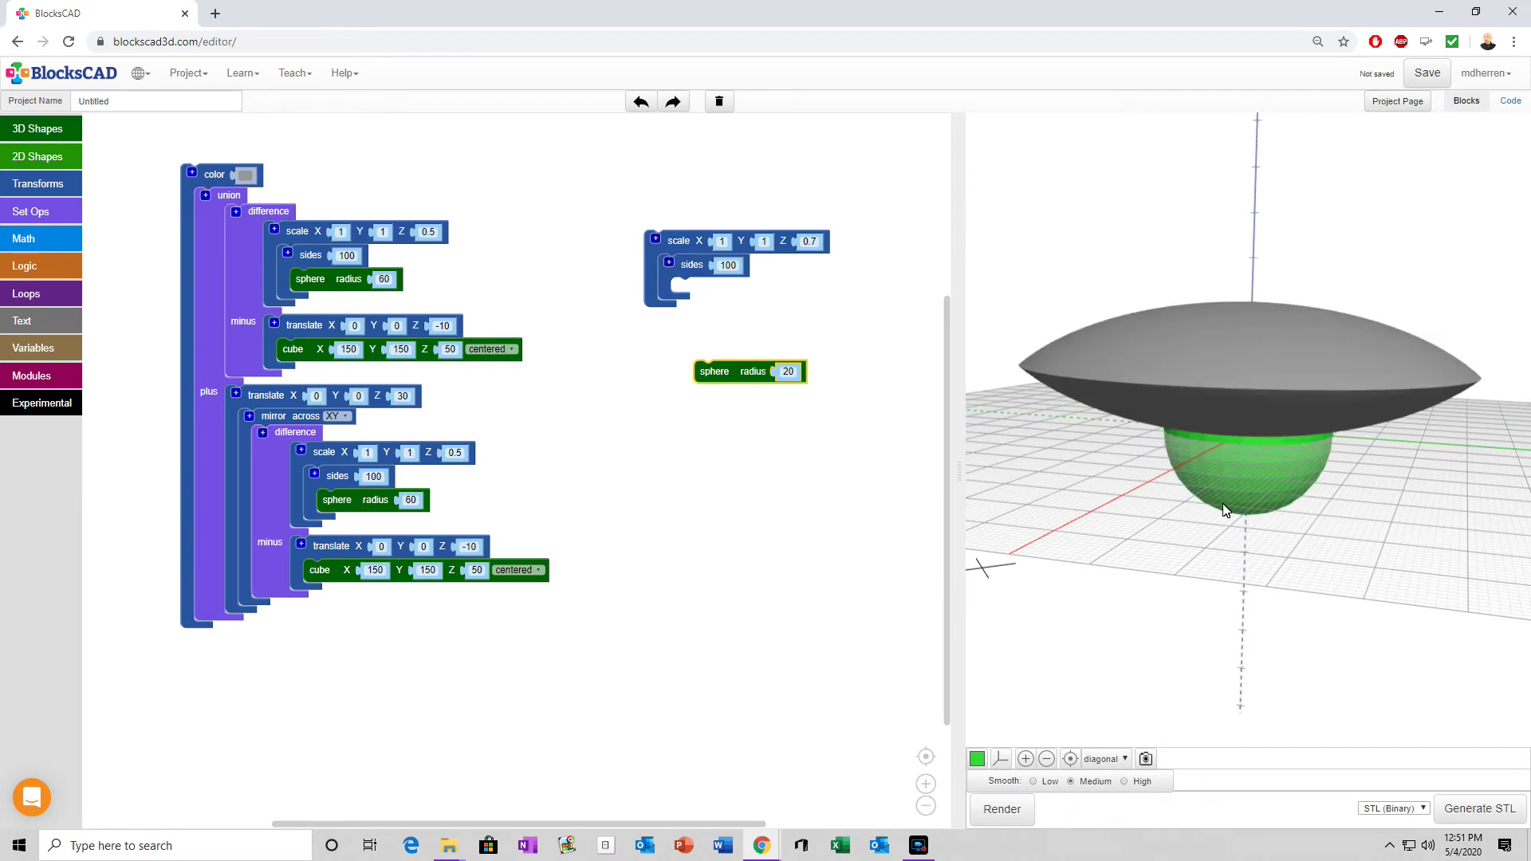
{"action": "left_click_drag", "start_coordinate": [1225, 511], "coordinate": [1230, 471]}
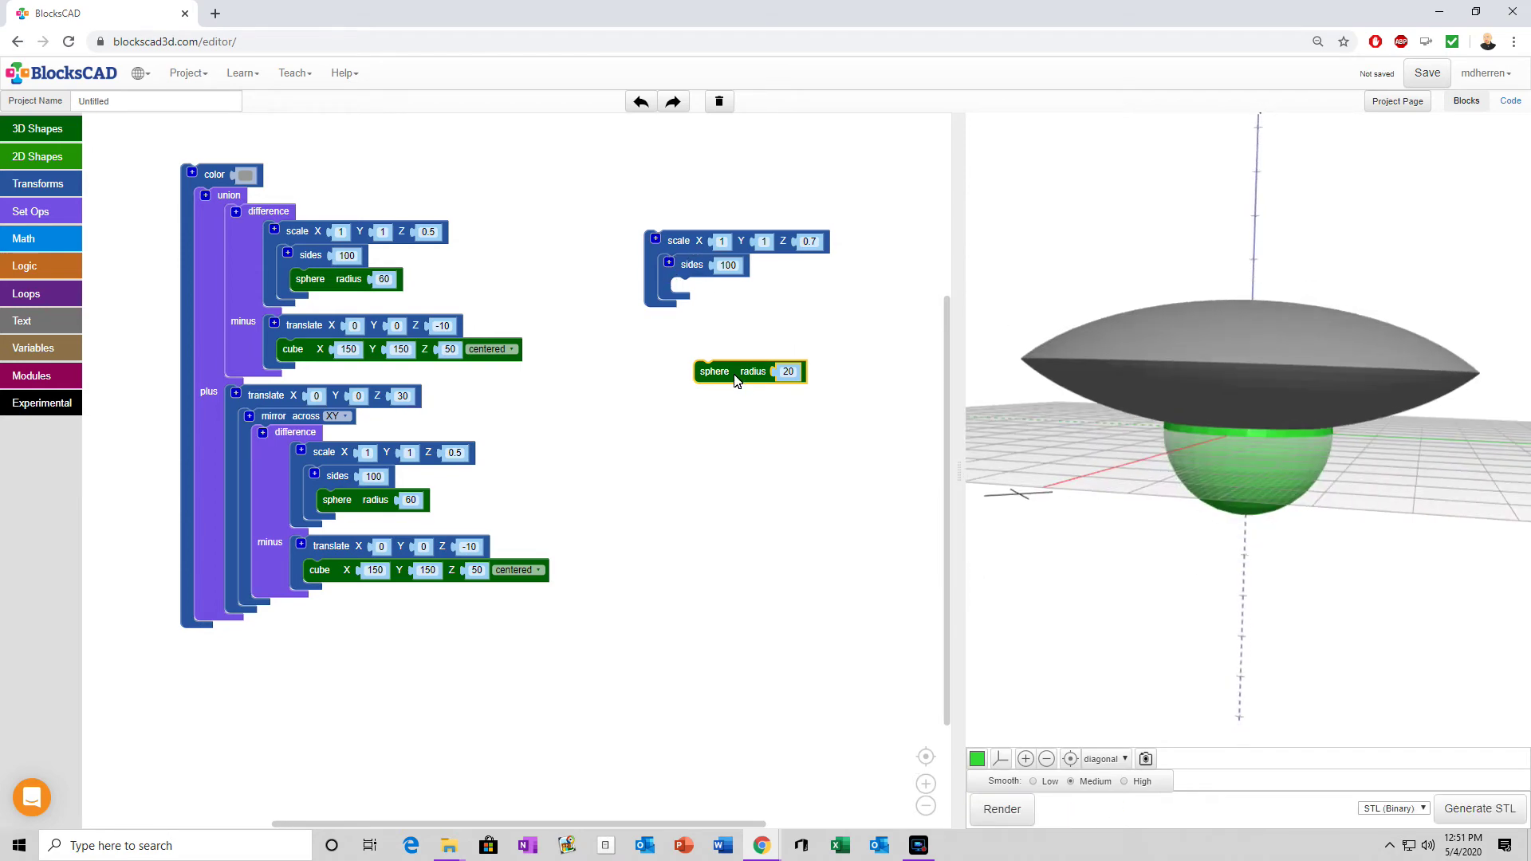
{"action": "left_click_drag", "start_coordinate": [734, 380], "coordinate": [713, 297]}
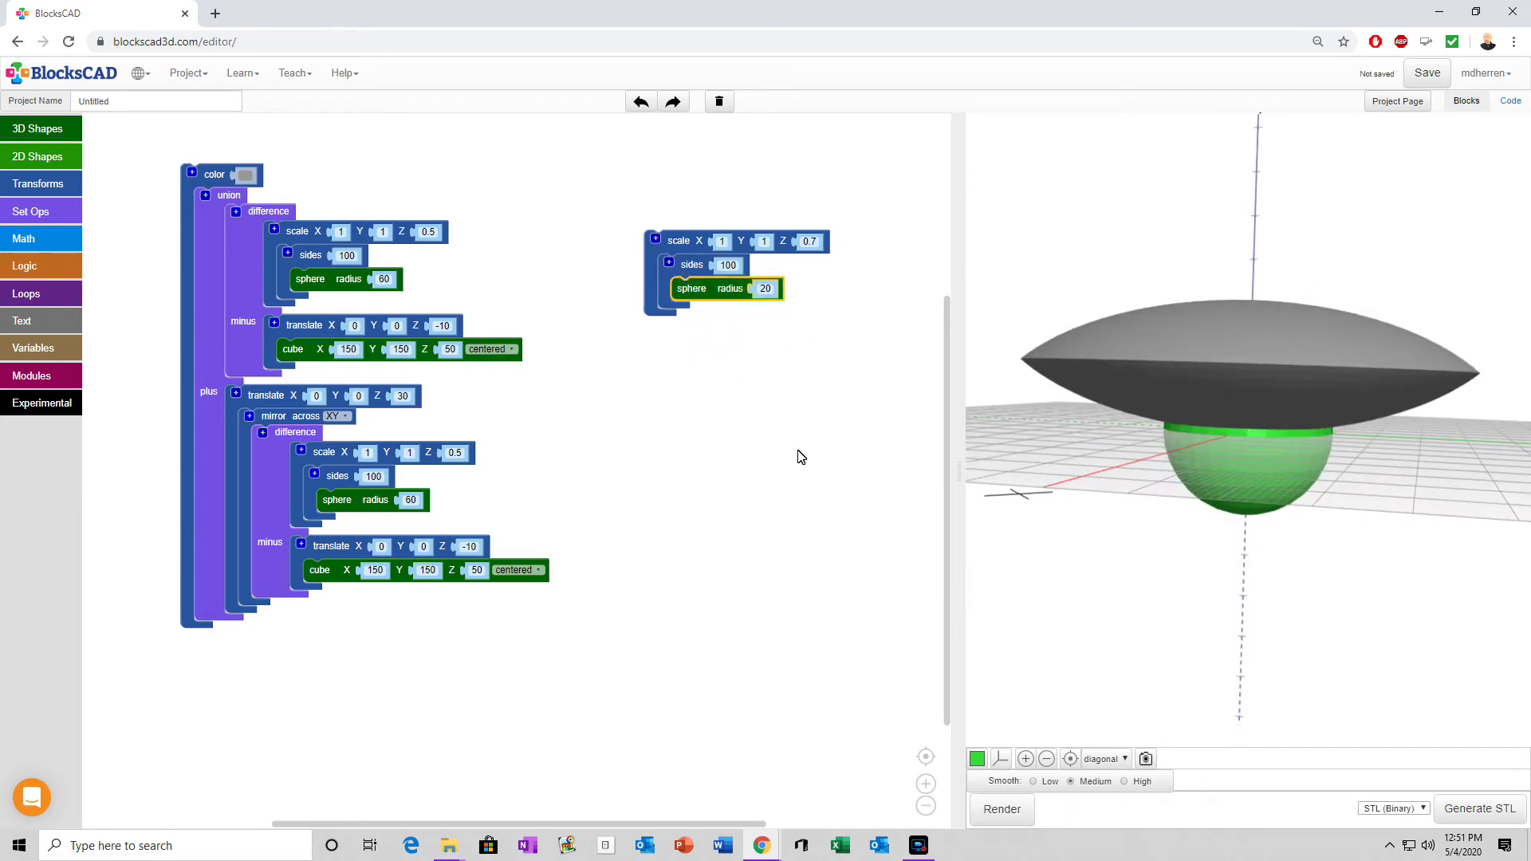
{"action": "left_click", "coordinate": [1010, 811]}
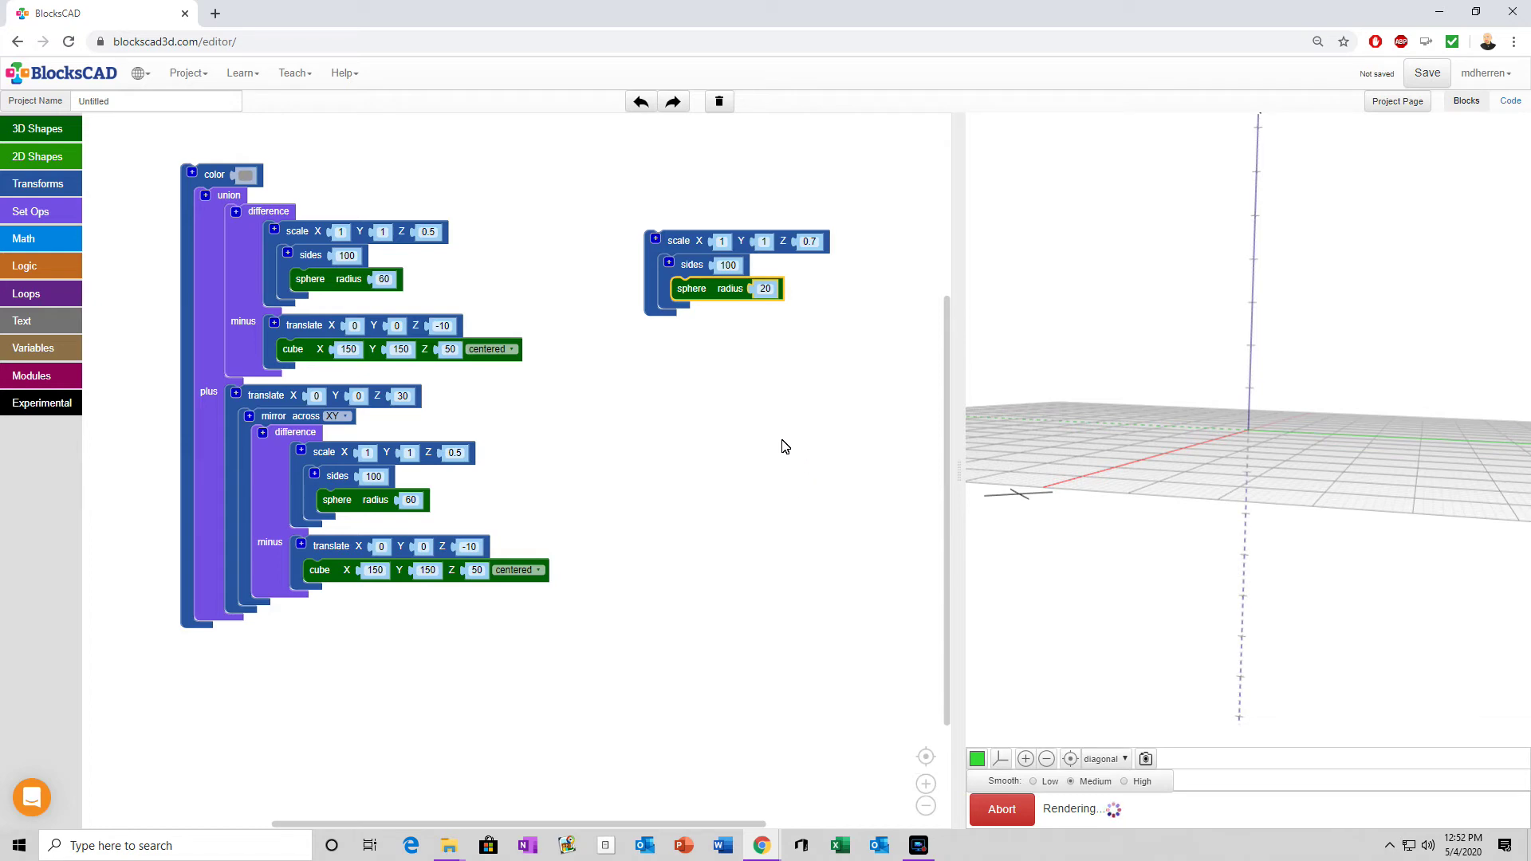
{"action": "left_click_drag", "start_coordinate": [1322, 412], "coordinate": [1329, 492]}
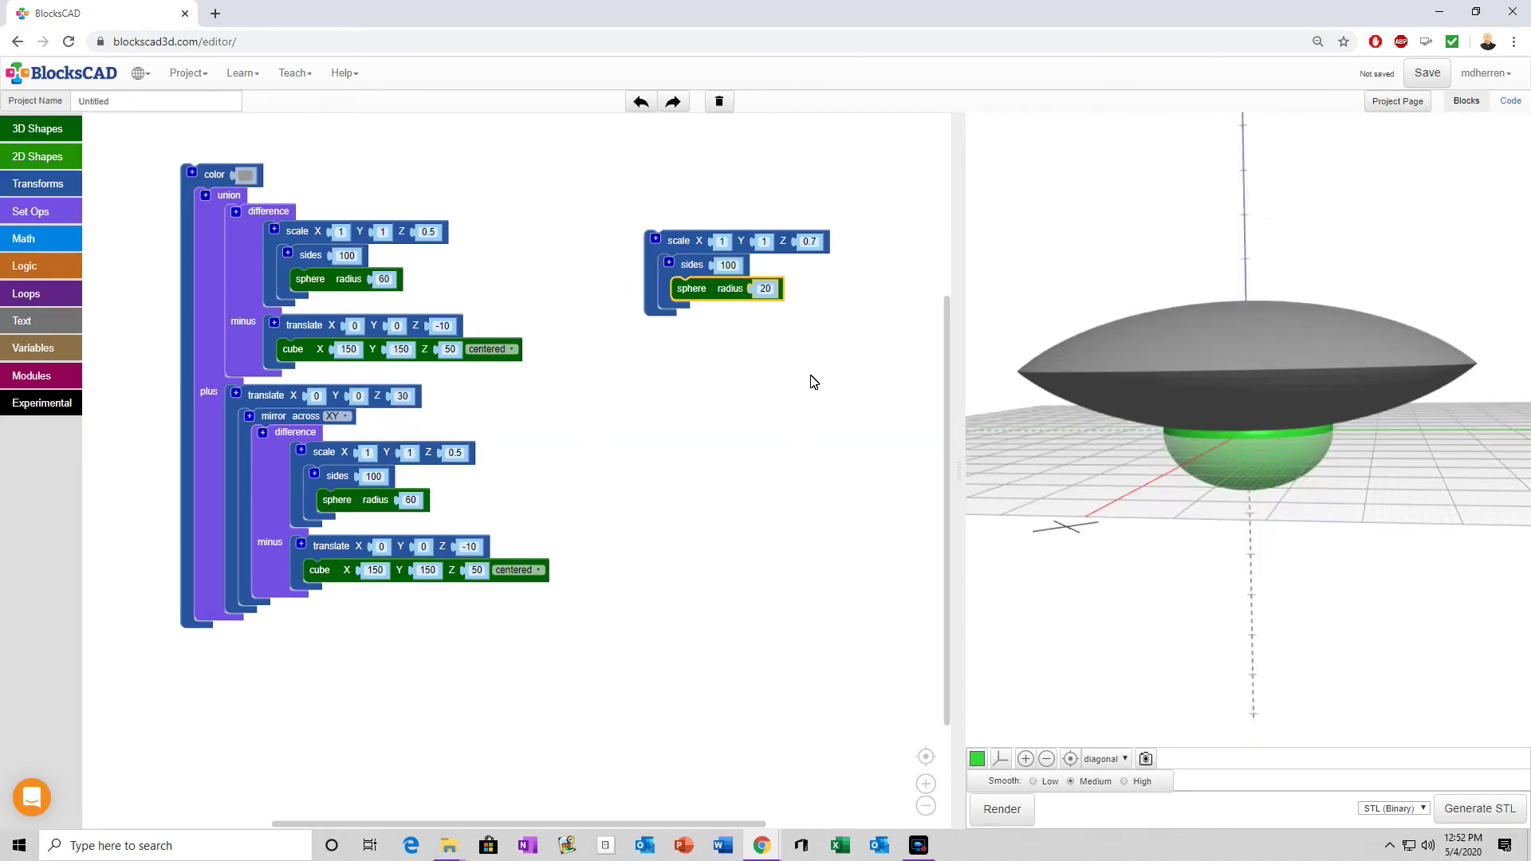
{"action": "left_click_drag", "start_coordinate": [1296, 502], "coordinate": [1281, 27]}
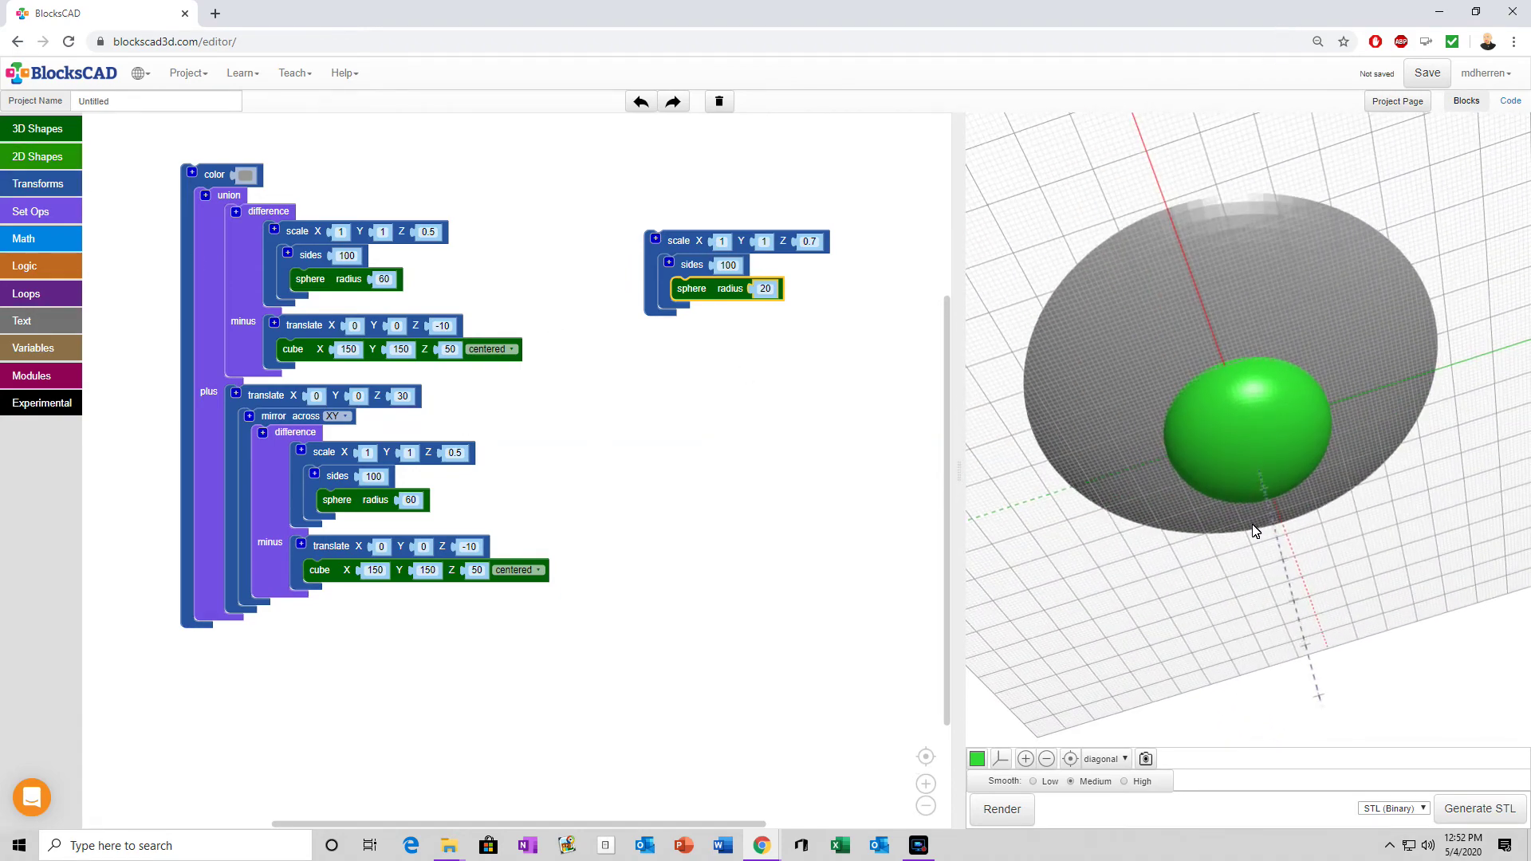
{"action": "left_click_drag", "start_coordinate": [1254, 529], "coordinate": [1247, 710]}
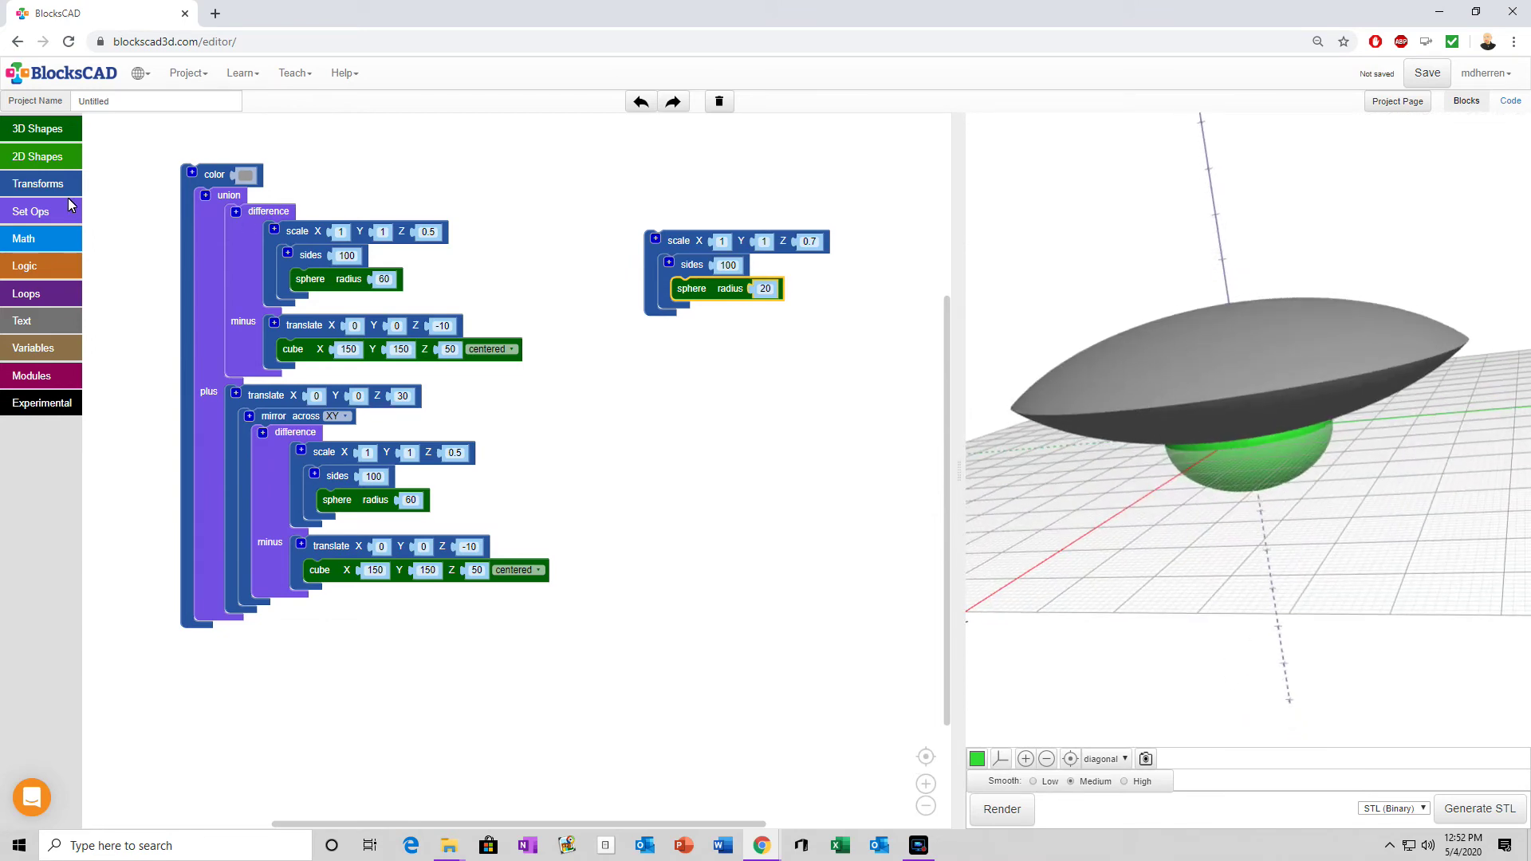
Step: Wrap the scaled sphere stack in a translate block at Z 25 and render the raised dome
{"action": "left_click", "coordinate": [35, 185]}
{"action": "left_click_drag", "start_coordinate": [132, 135], "coordinate": [682, 231]}
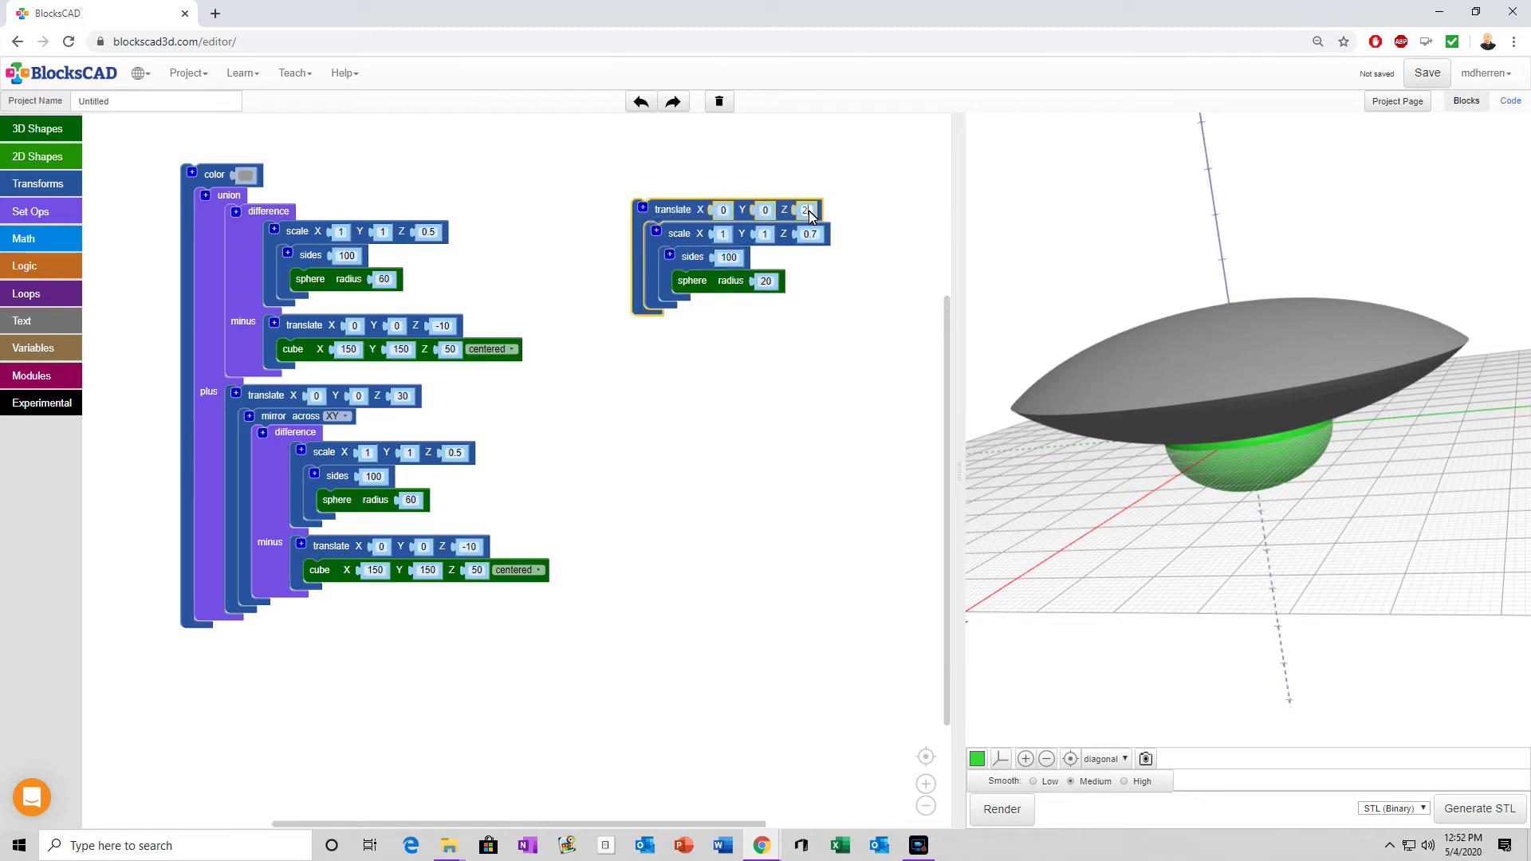
{"action": "type", "text": "5"}
{"action": "left_click", "coordinate": [1003, 810]}
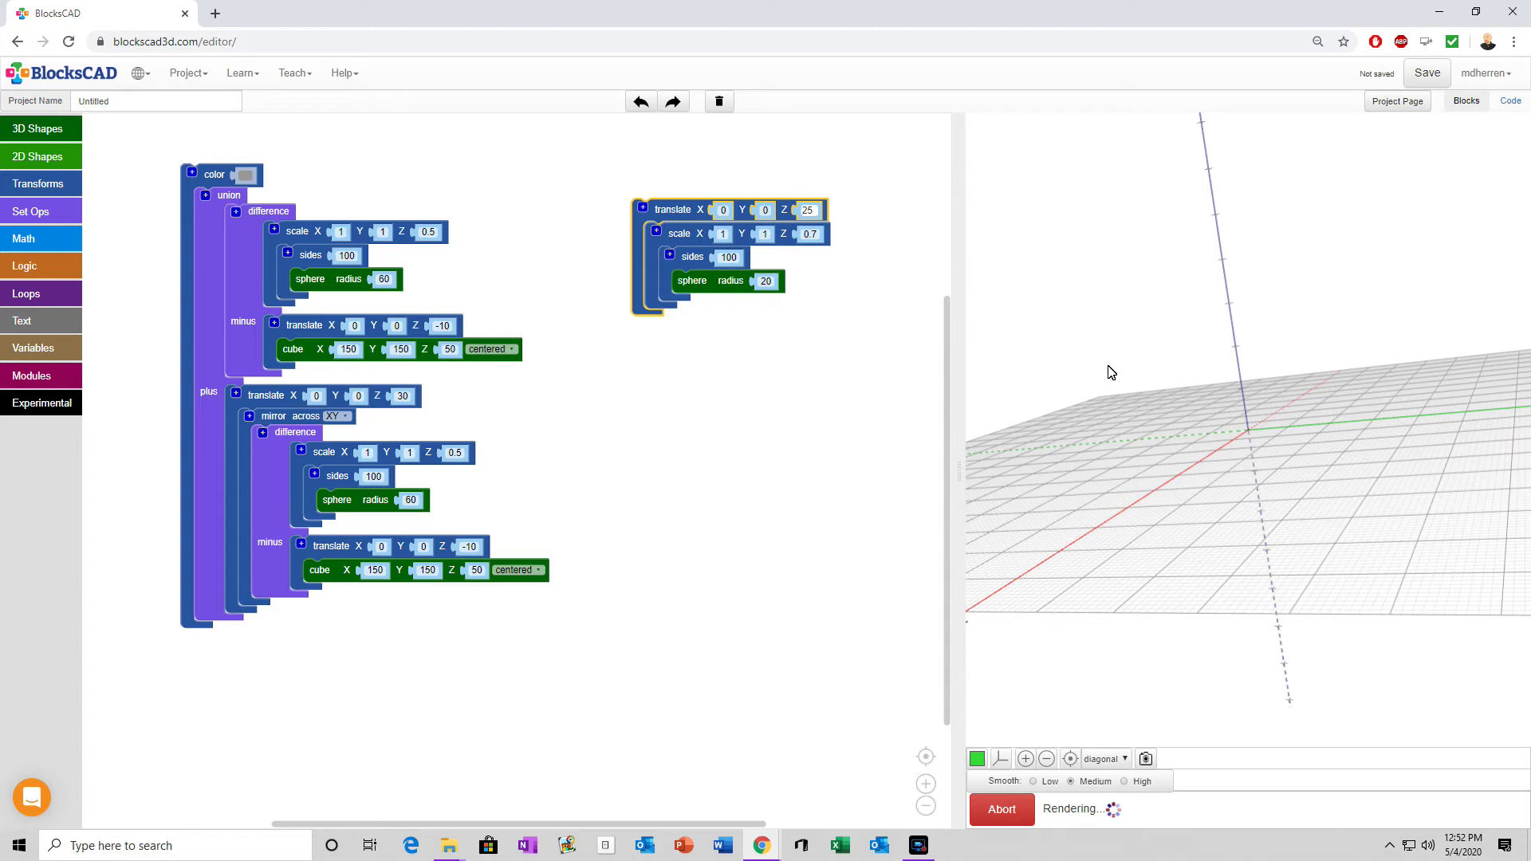
{"action": "left_click_drag", "start_coordinate": [1107, 367], "coordinate": [1231, 351]}
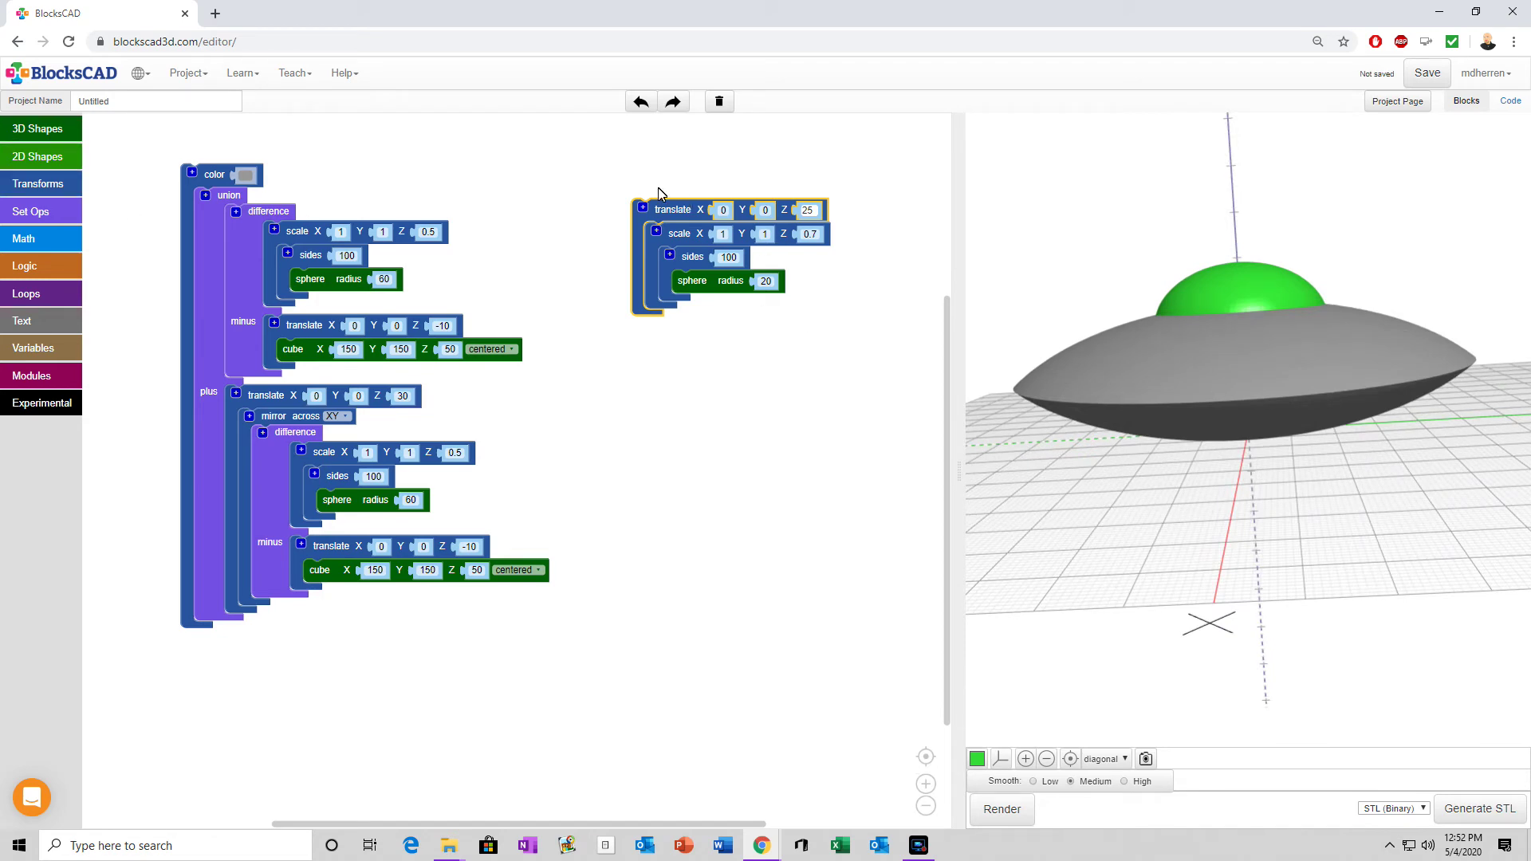
{"action": "left_click", "coordinate": [43, 188]}
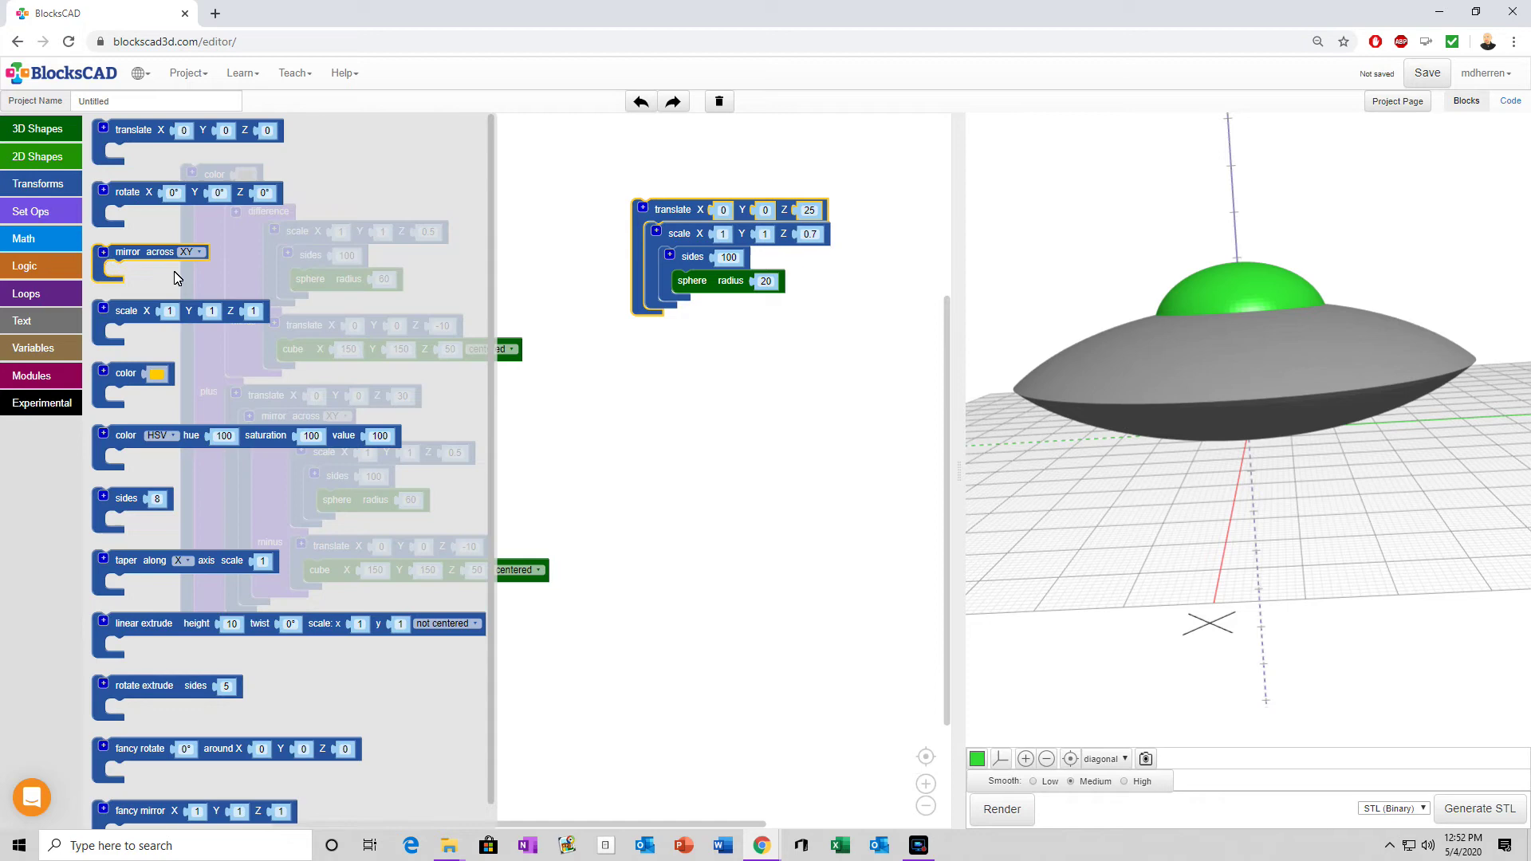
Step: Set the preview colour to orange after trying grey and pink
{"action": "left_click", "coordinate": [793, 580]}
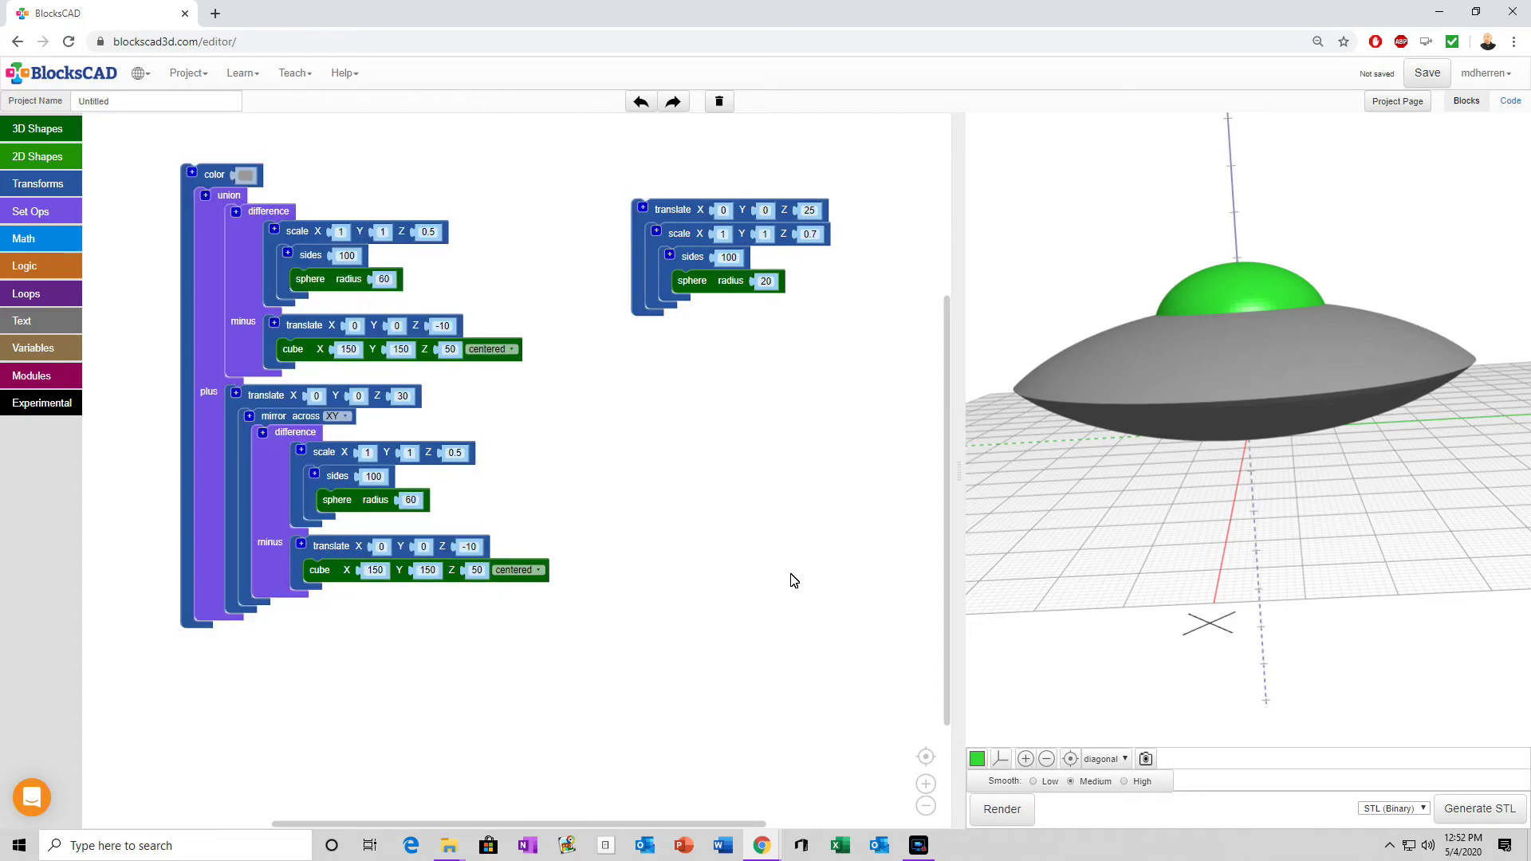
{"action": "left_click", "coordinate": [977, 759]}
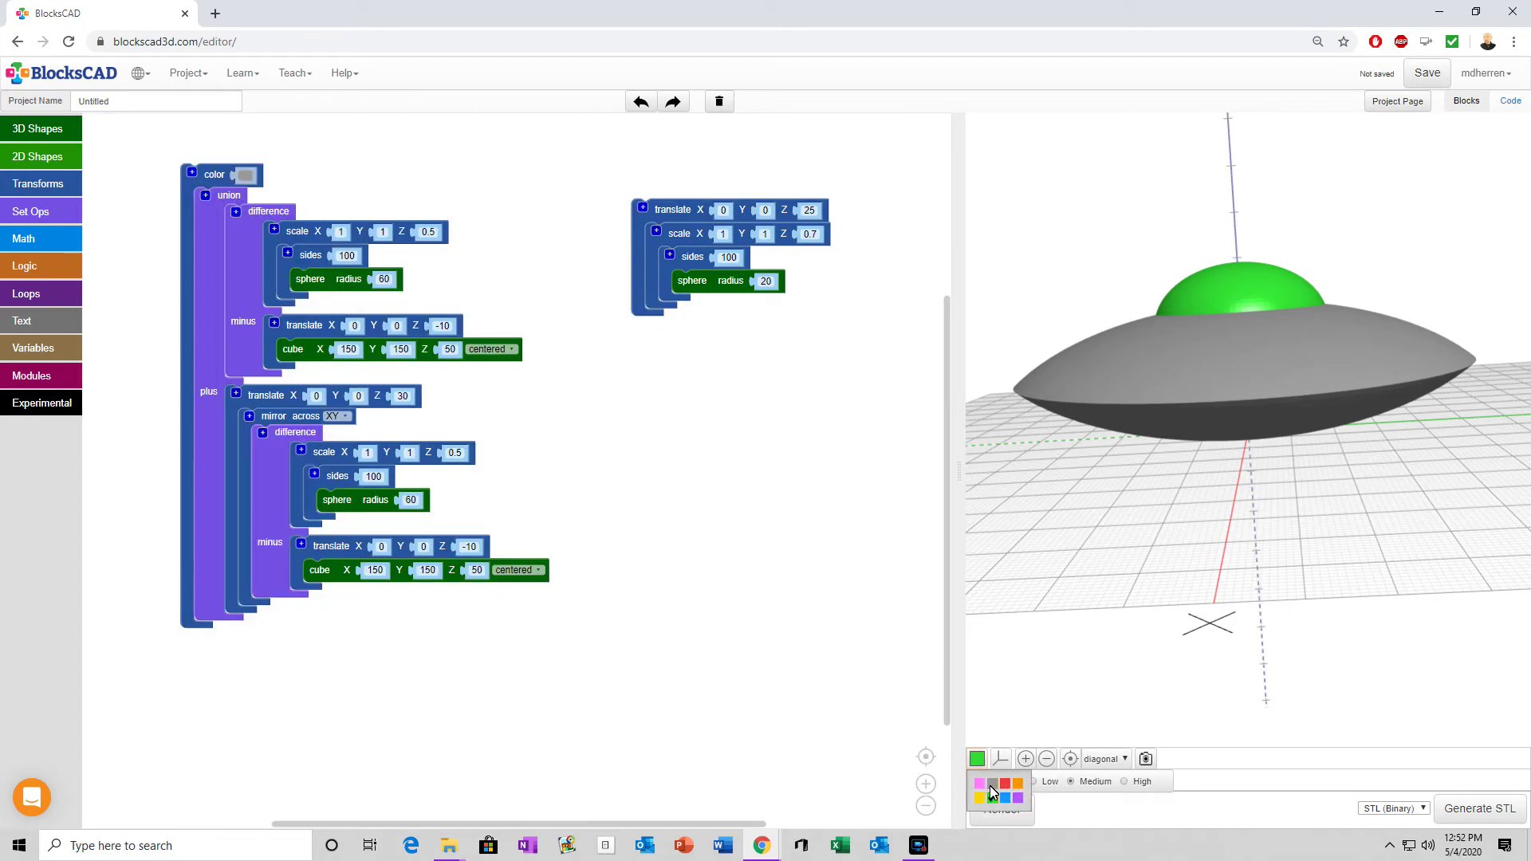
{"action": "left_click", "coordinate": [994, 785]}
{"action": "left_click", "coordinate": [978, 762]}
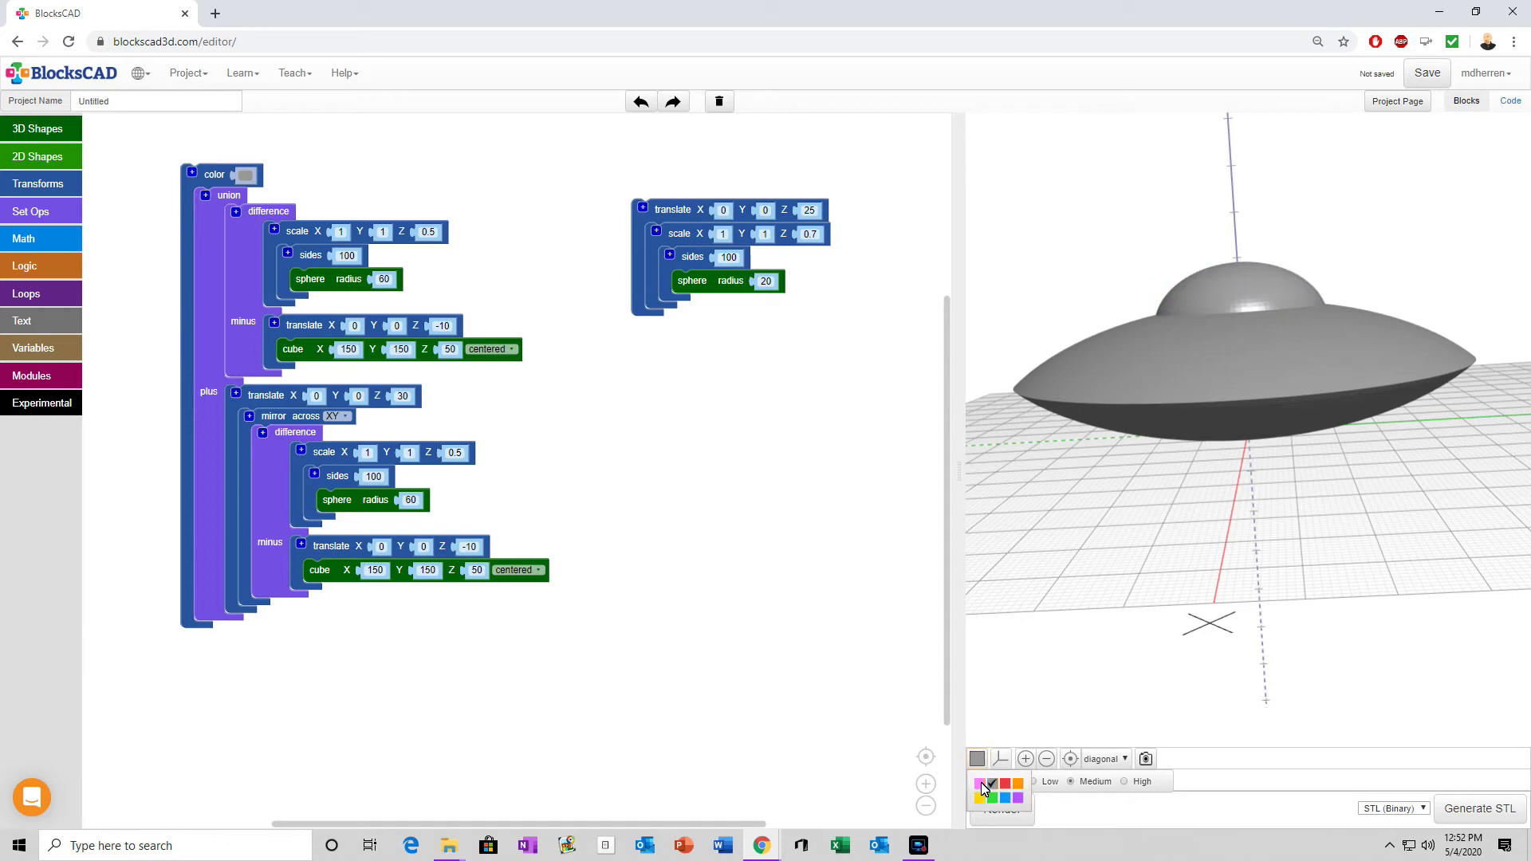
{"action": "left_click", "coordinate": [979, 784]}
{"action": "left_click", "coordinate": [978, 762]}
{"action": "left_click", "coordinate": [1018, 784]}
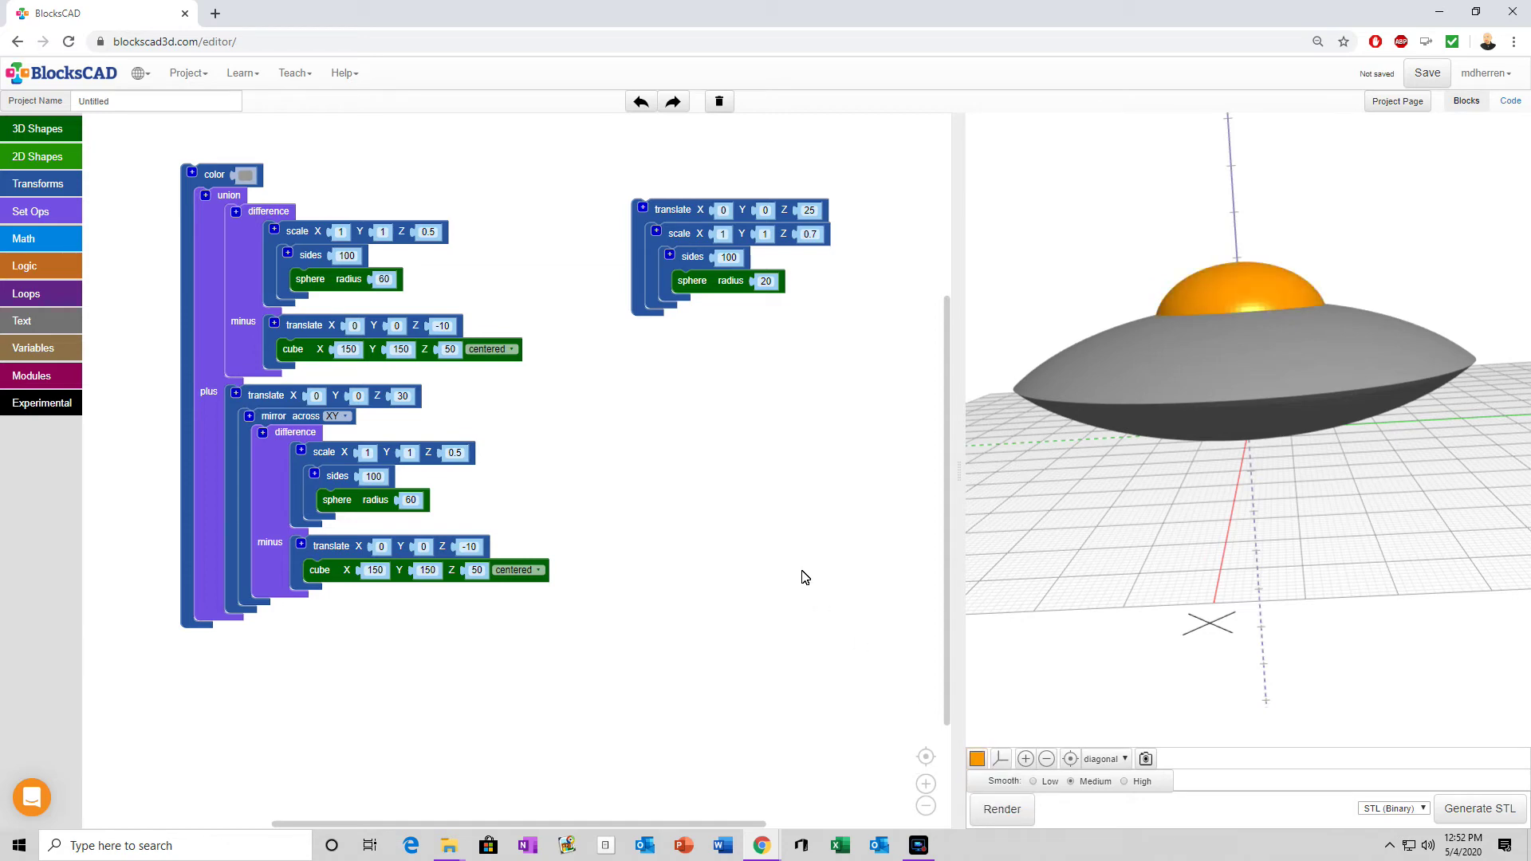
Step: Add a color block above the dome's translate stack
{"action": "left_click", "coordinate": [28, 188]}
{"action": "left_click_drag", "start_coordinate": [147, 377], "coordinate": [648, 190]}
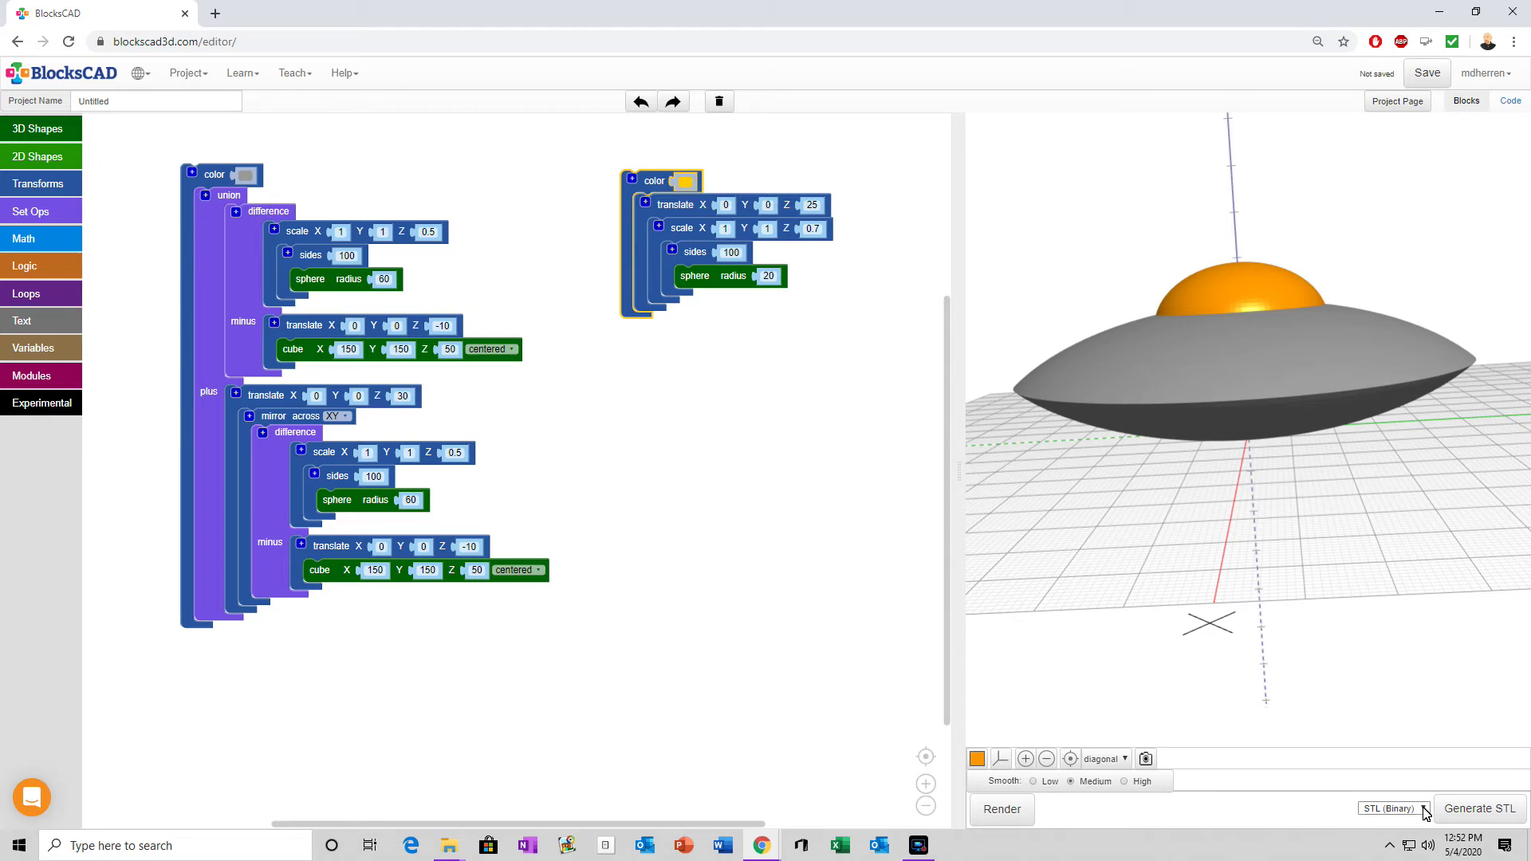
{"action": "left_click", "coordinate": [1391, 808]}
Step: Set the export format to OBJ (ASCII), view the UFO, and save with Ctrl+S
{"action": "left_click", "coordinate": [1392, 774]}
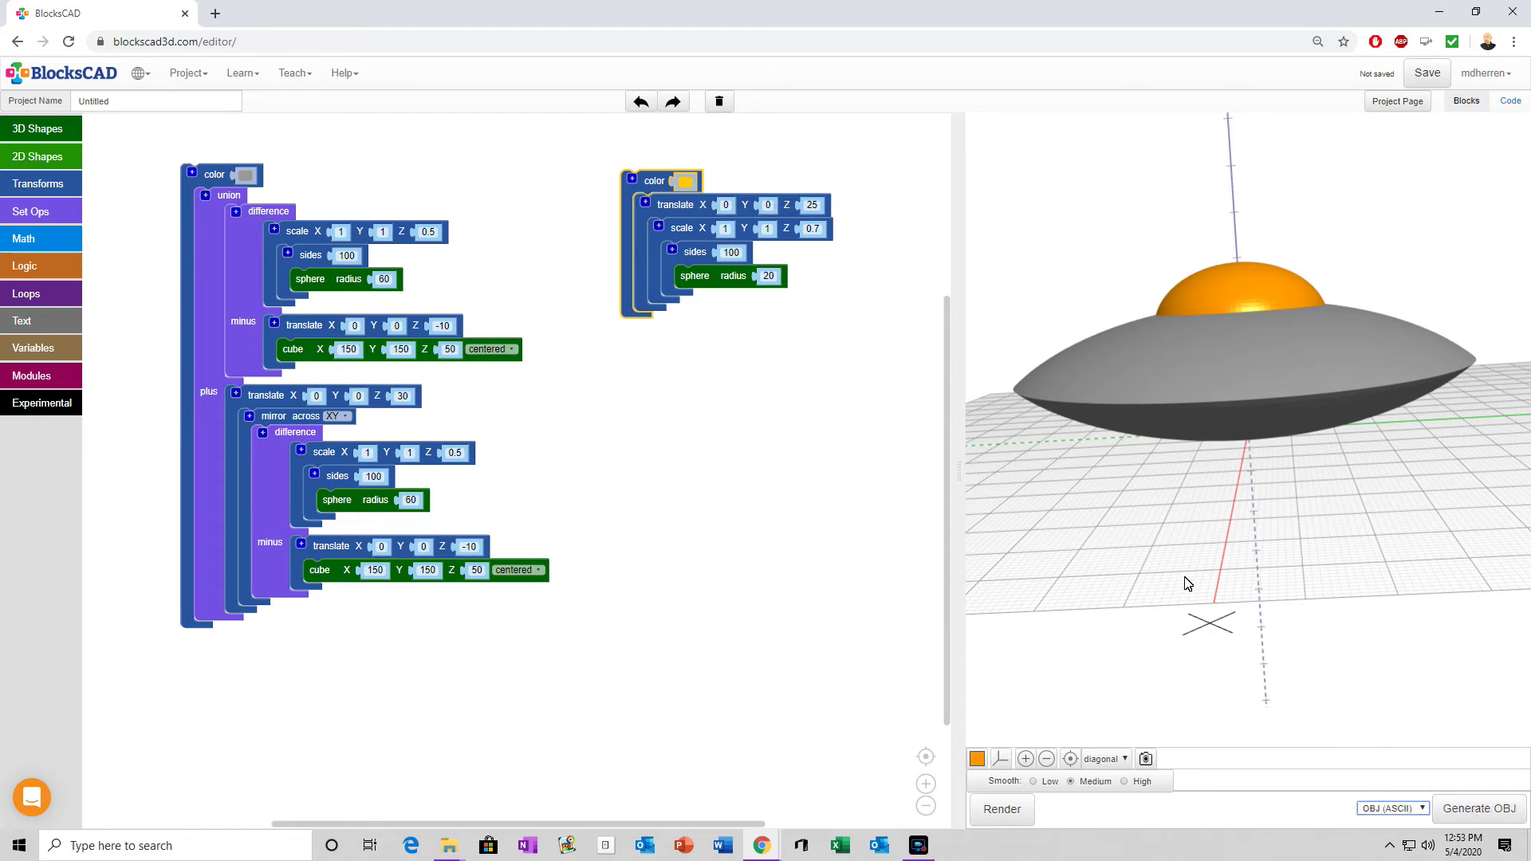
{"action": "left_click_drag", "start_coordinate": [1269, 317], "coordinate": [1215, 385]}
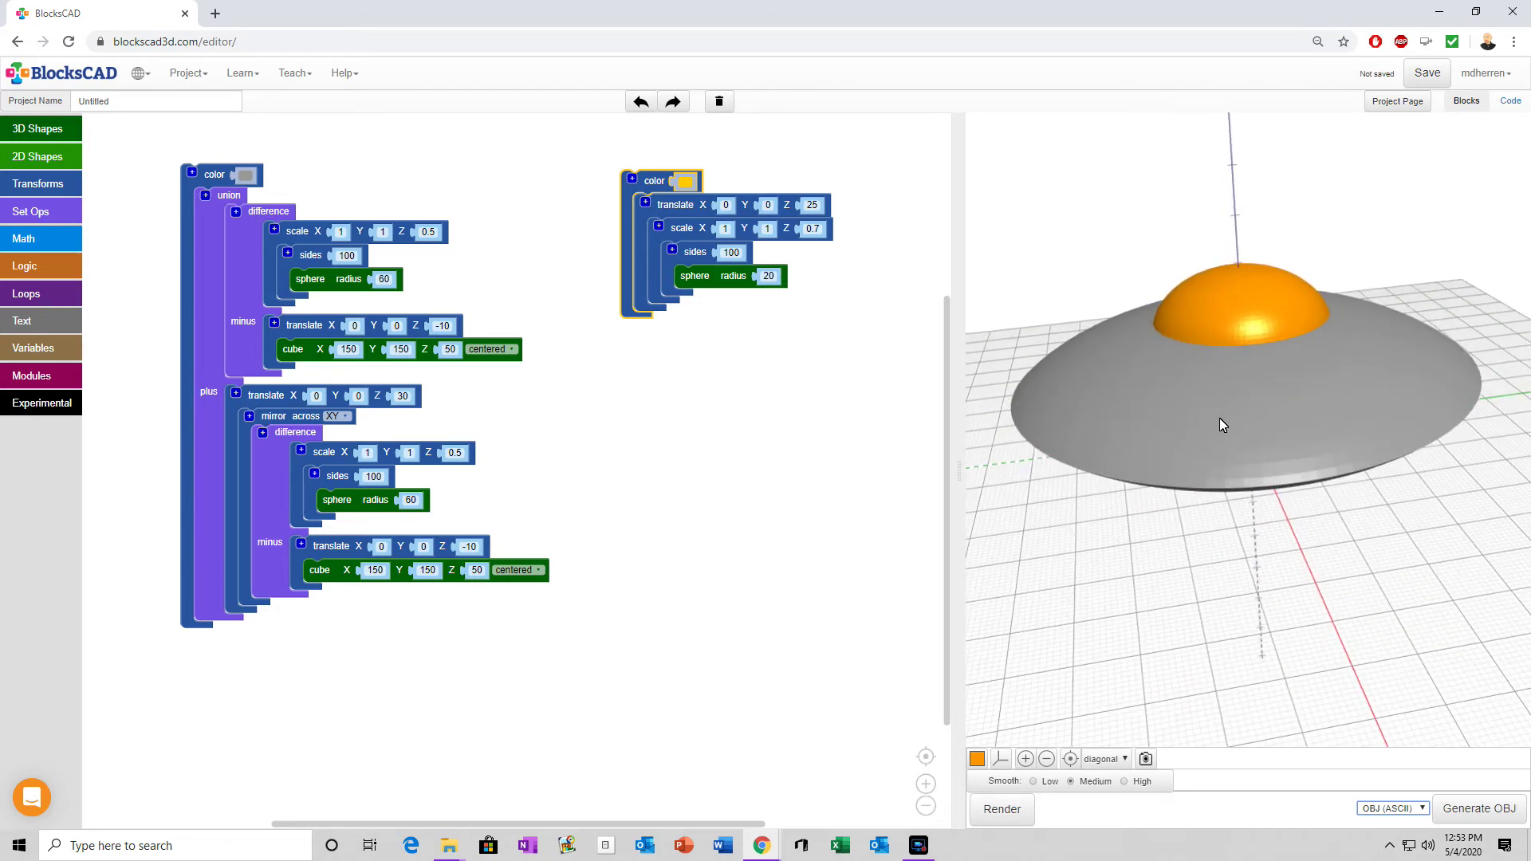
{"action": "mouse_move", "coordinate": [1257, 330]}
{"action": "left_mouse_down"}
{"action": "mouse_move", "coordinate": [1270, 410]}
{"action": "mouse_move", "coordinate": [1218, 333]}
{"action": "mouse_move", "coordinate": [1302, 317]}
{"action": "mouse_move", "coordinate": [1348, 265]}
{"action": "mouse_move", "coordinate": [1315, 274]}
{"action": "mouse_move", "coordinate": [1220, 400]}
{"action": "mouse_move", "coordinate": [1278, 351]}
{"action": "mouse_move", "coordinate": [1301, 275]}
{"action": "mouse_move", "coordinate": [1323, 346]}
{"action": "mouse_move", "coordinate": [1269, 365]}
{"action": "mouse_move", "coordinate": [1255, 323]}
{"action": "left_mouse_up"}
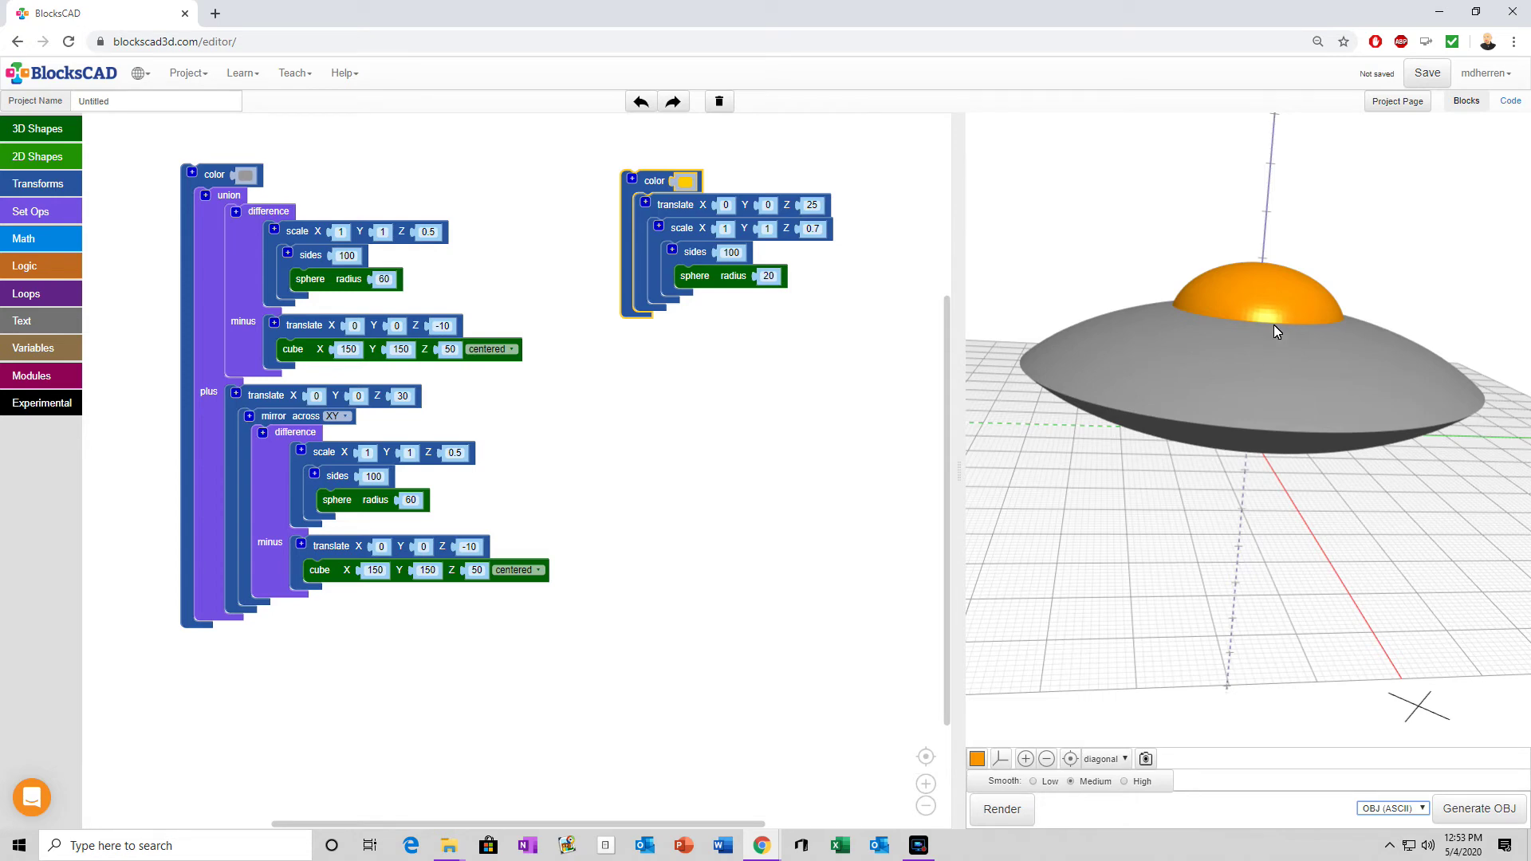
{"action": "key", "text": "ctrl+s"}
Step: Set the dome's color block to light cyan and render the UFO to inspect it
{"action": "left_click", "coordinate": [684, 183]}
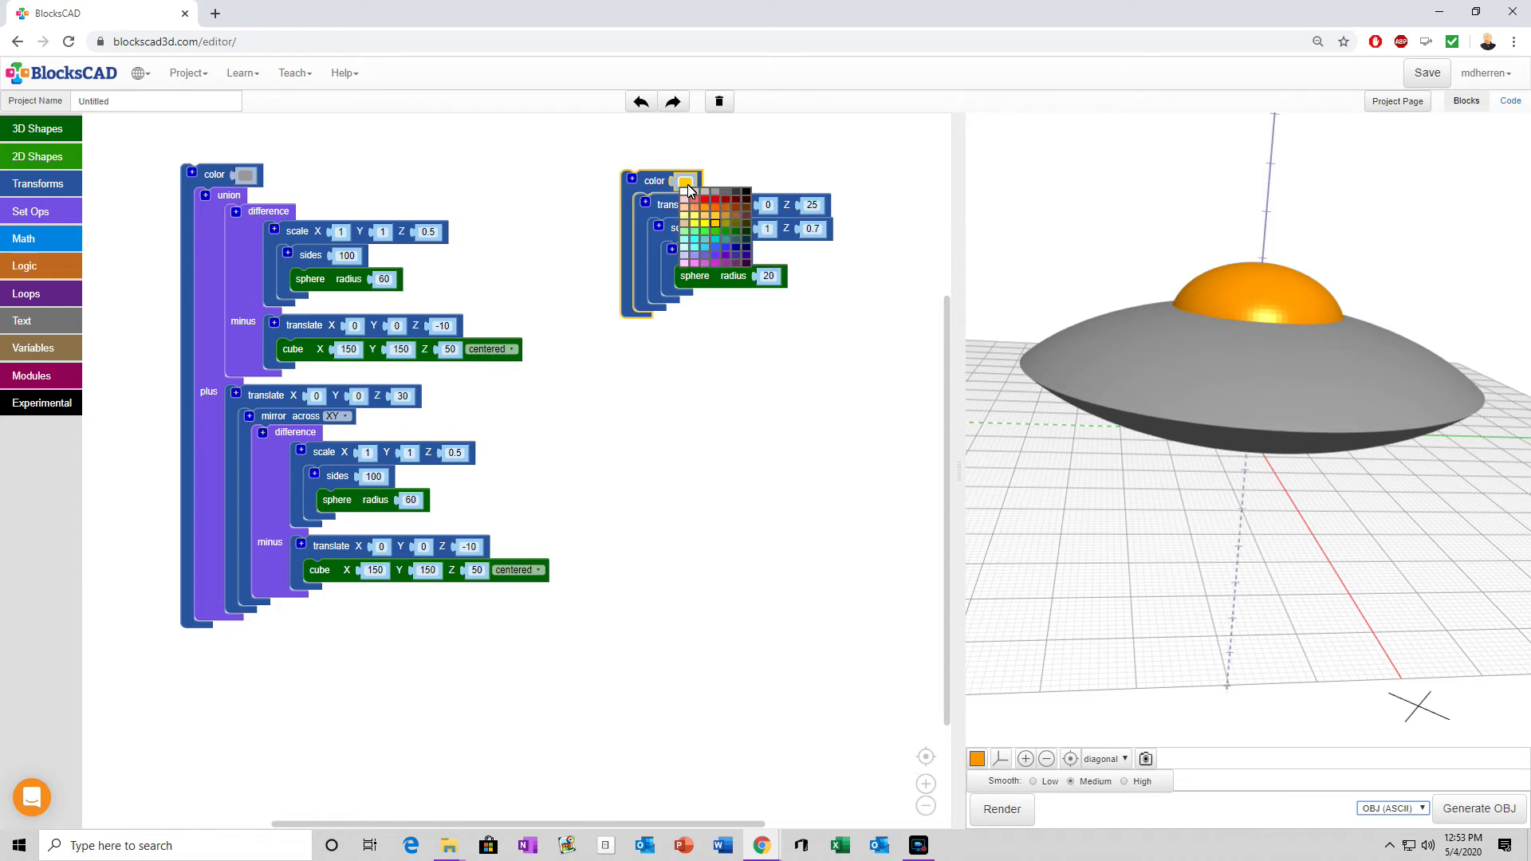
{"action": "left_click", "coordinate": [684, 239]}
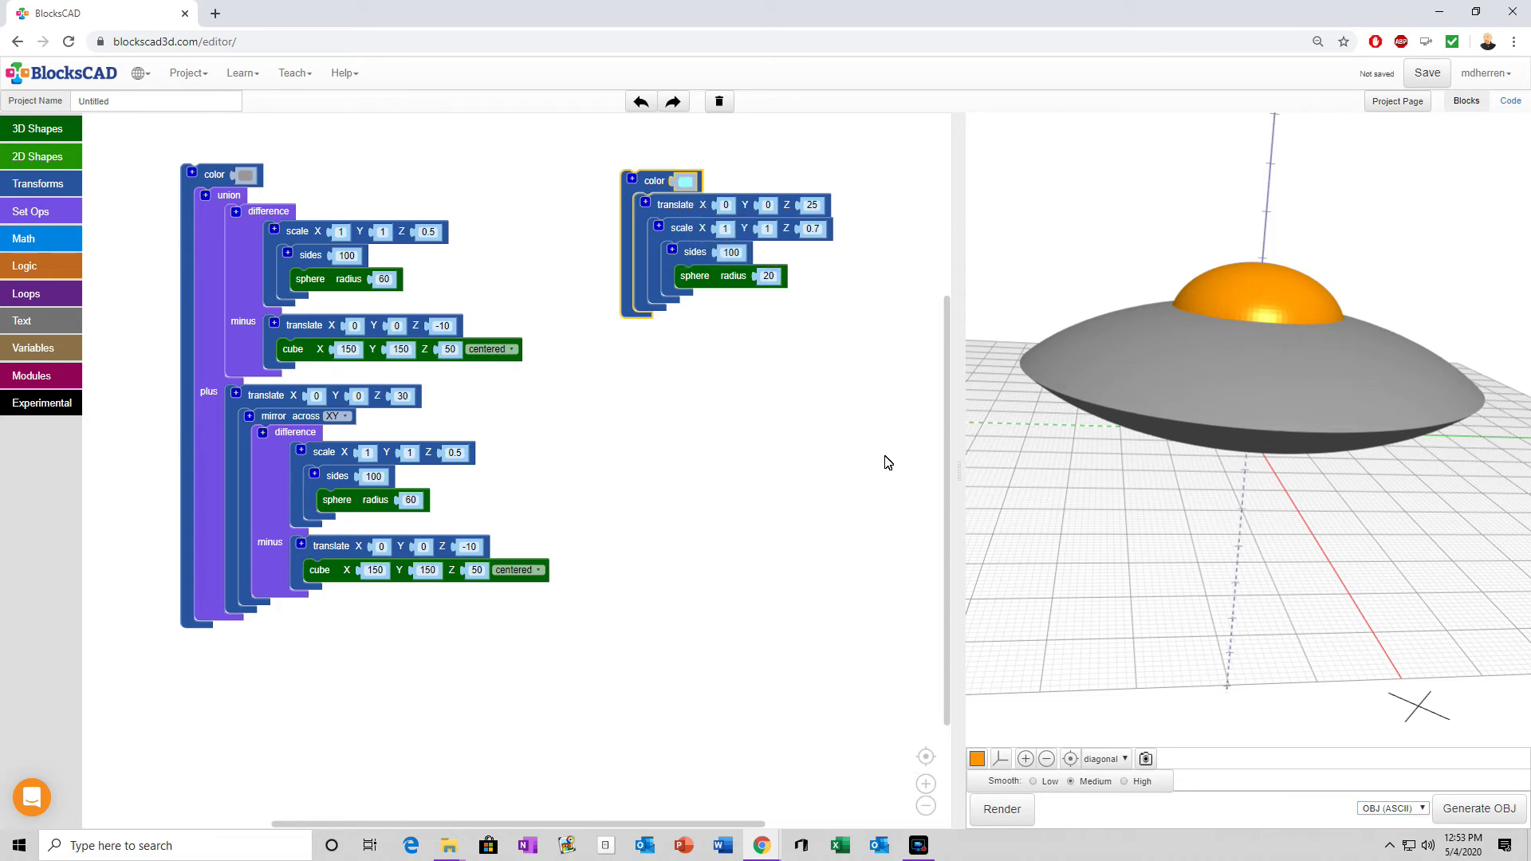
{"action": "left_click", "coordinate": [1001, 808]}
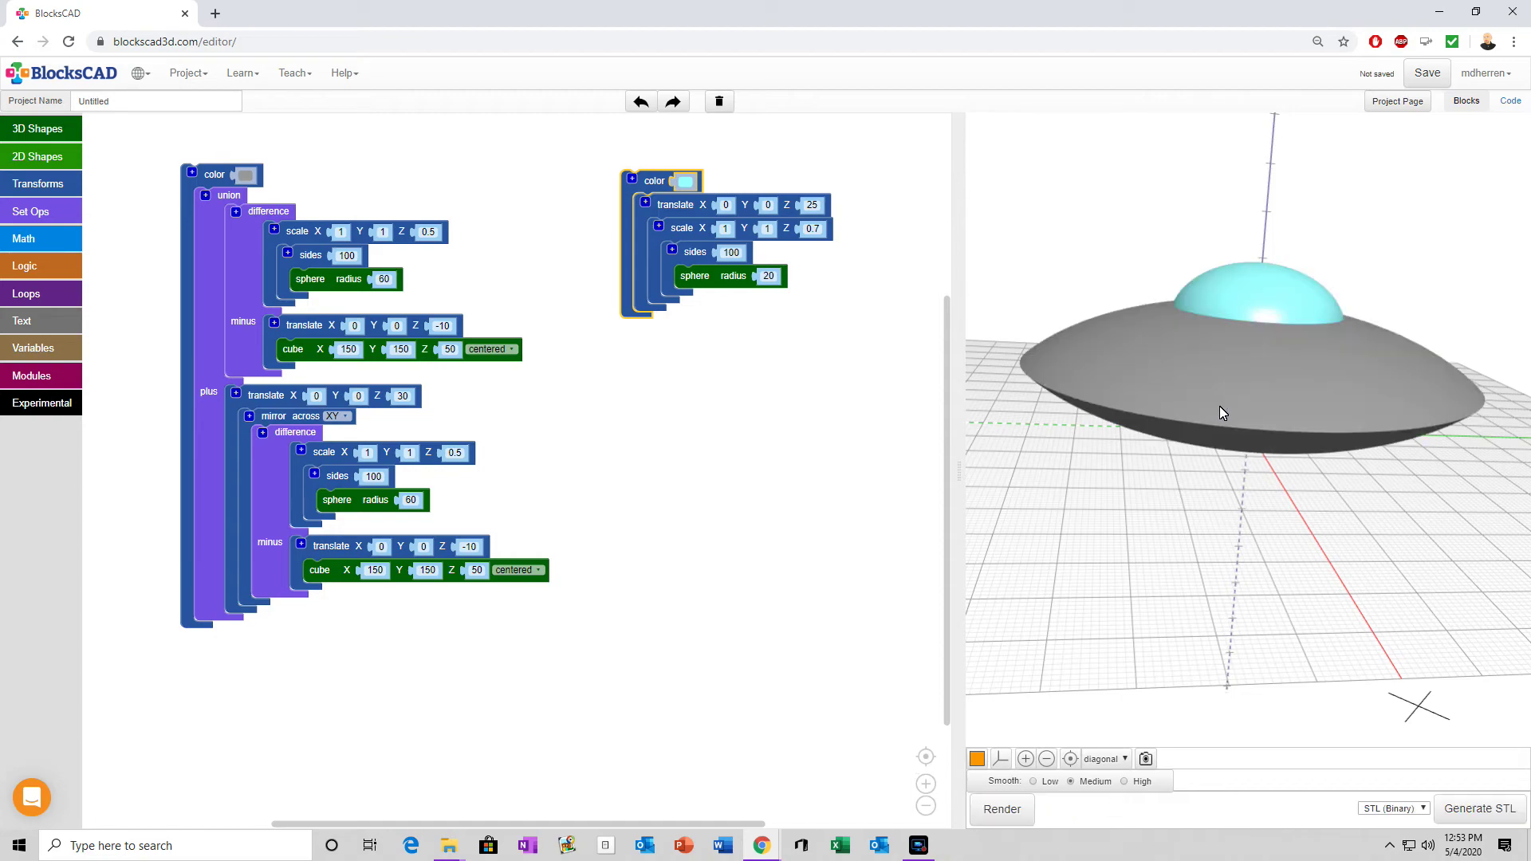
{"action": "left_click_drag", "start_coordinate": [1279, 373], "coordinate": [1277, 293]}
{"action": "left_click_drag", "start_coordinate": [1253, 388], "coordinate": [1263, 451]}
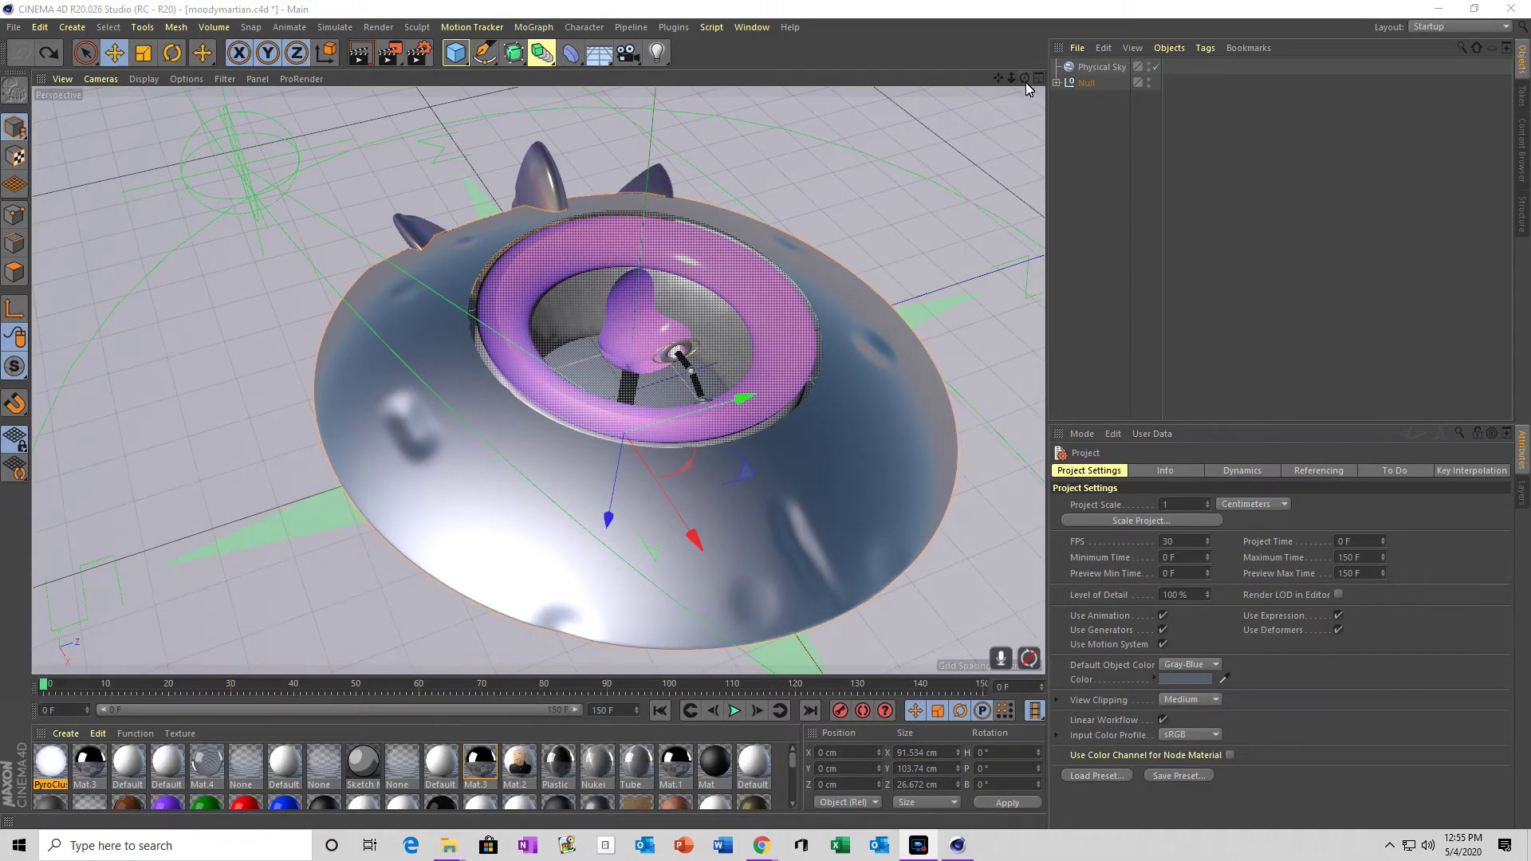
Step: Orbit and pan the Cinema 4D viewport to inspect the saucer's purple ring up close
{"action": "left_click_drag", "start_coordinate": [1025, 77], "coordinate": [765, 414]}
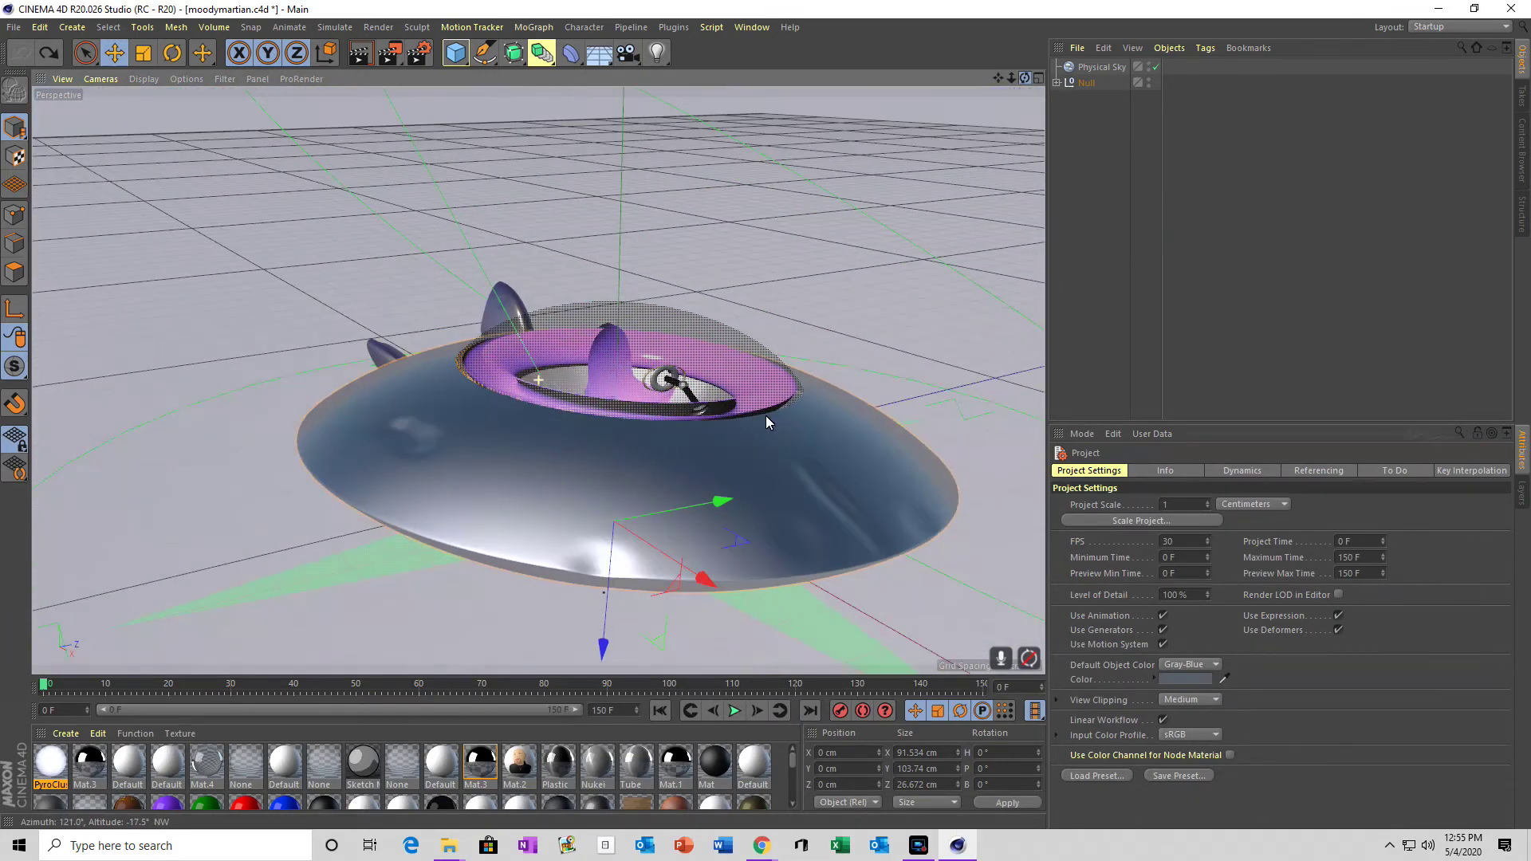
{"action": "left_click_drag", "start_coordinate": [996, 76], "coordinate": [765, 415]}
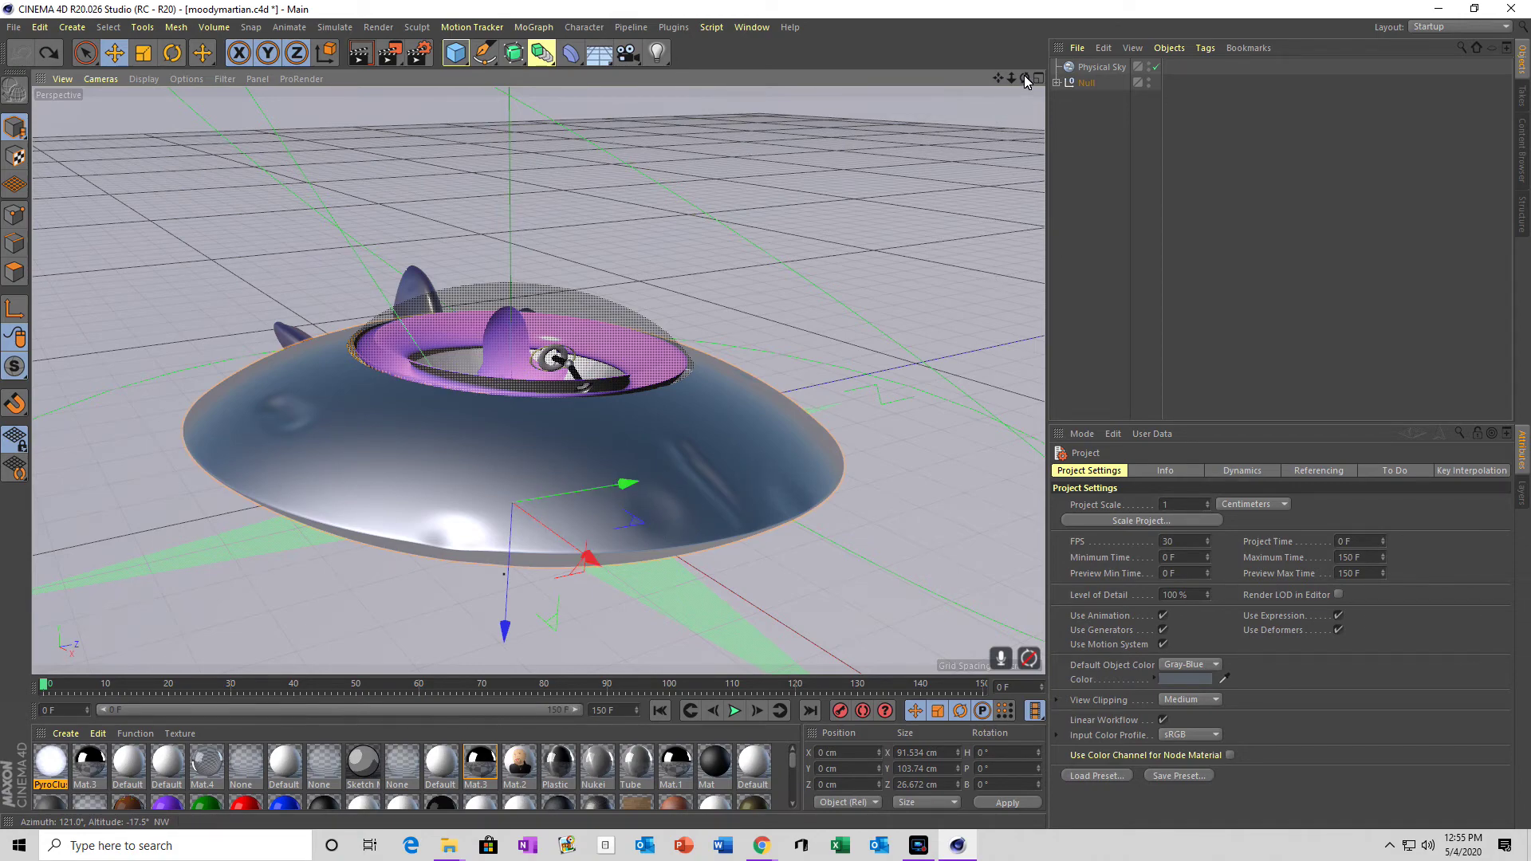
{"action": "left_click_drag", "start_coordinate": [1026, 81], "coordinate": [767, 417]}
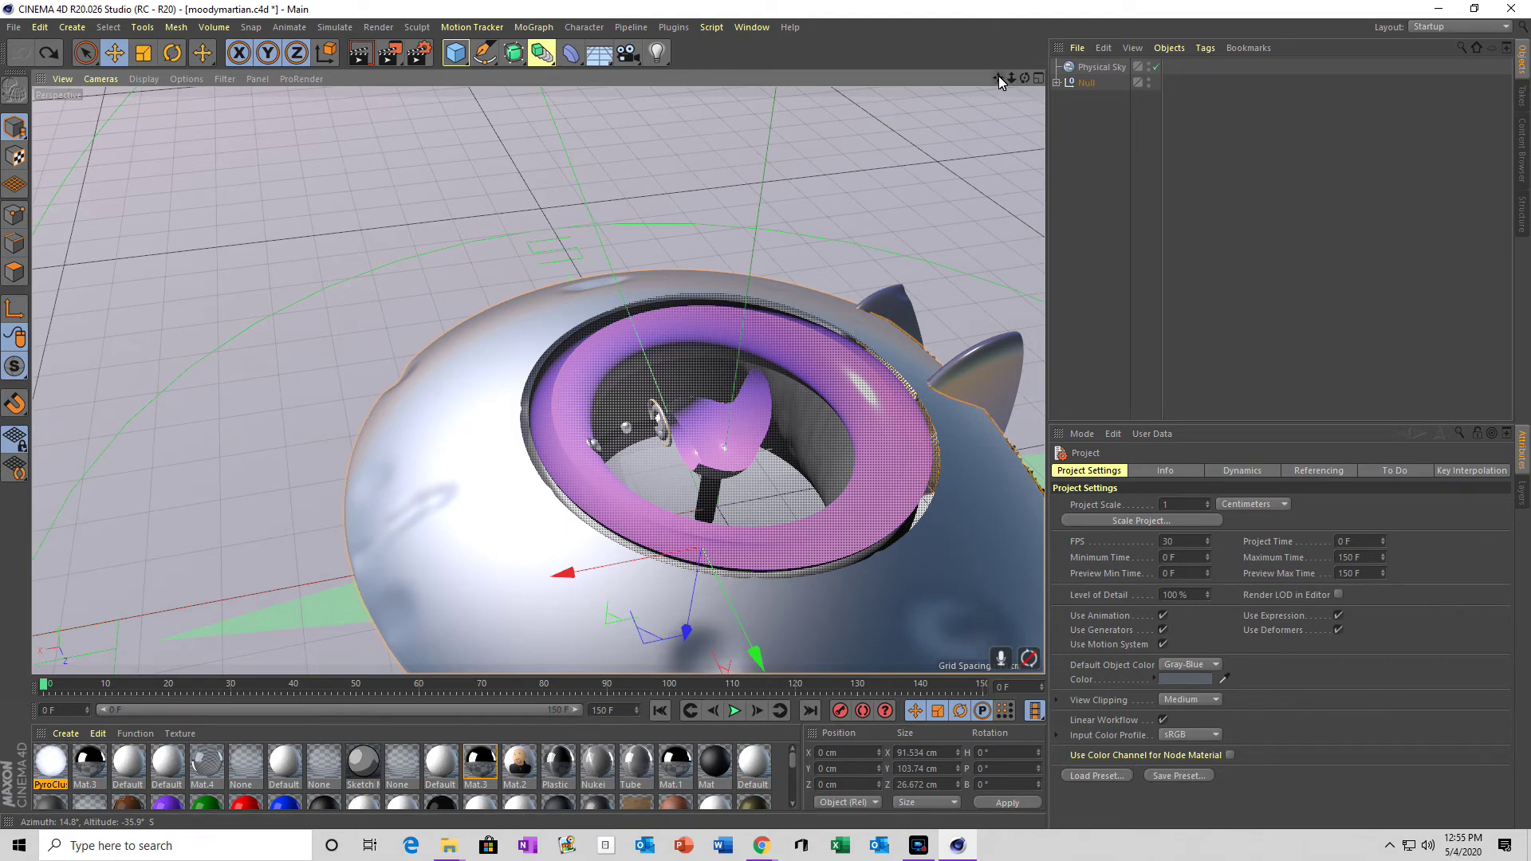
{"action": "left_click_drag", "start_coordinate": [998, 75], "coordinate": [984, 119]}
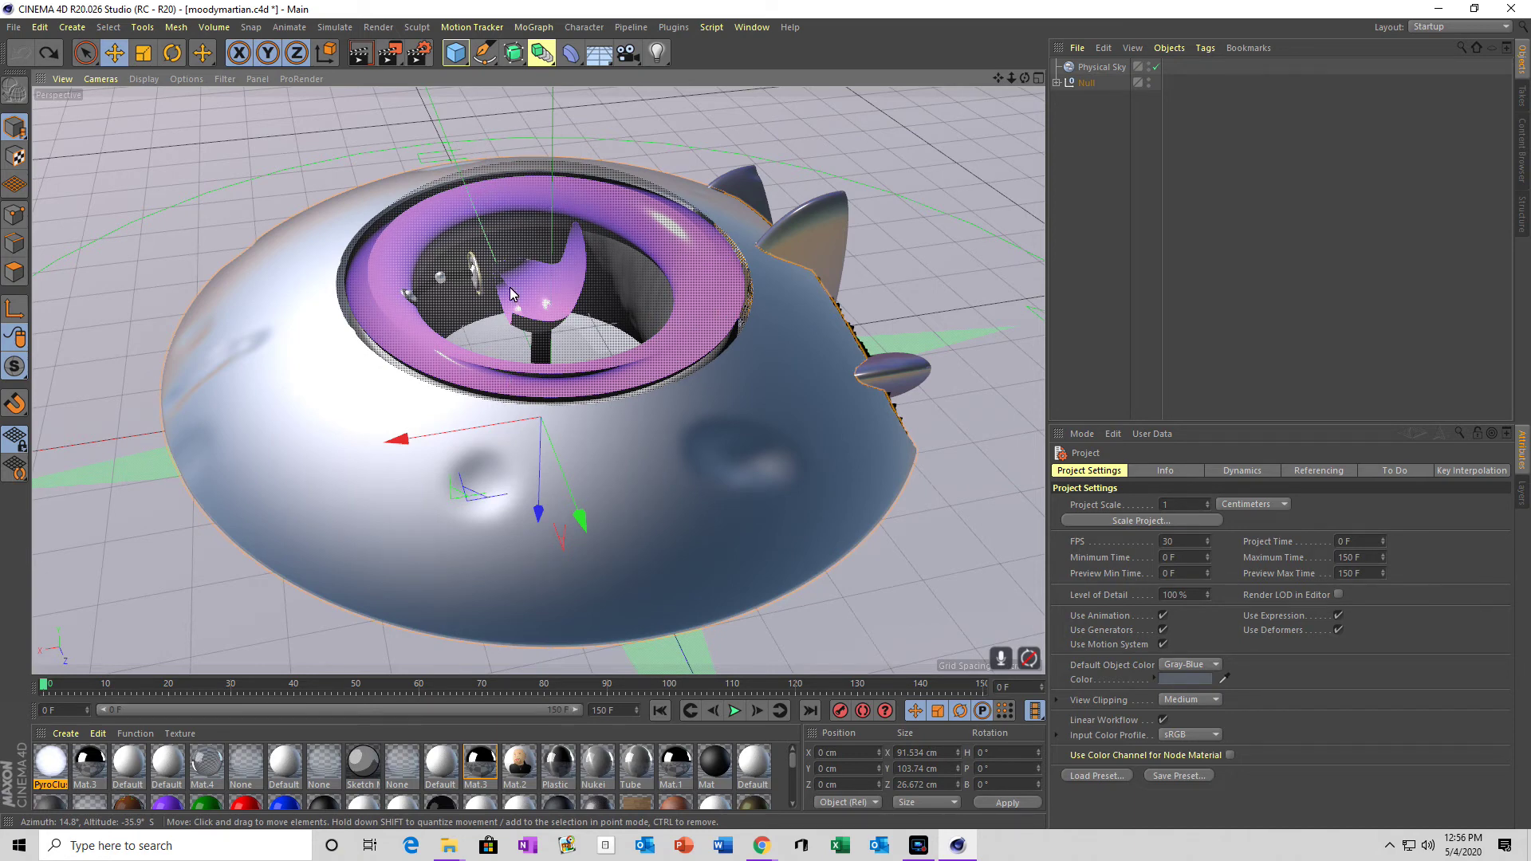
{"action": "scroll", "coordinate": [460, 293], "scroll_direction": "up", "scroll_amount": 6}
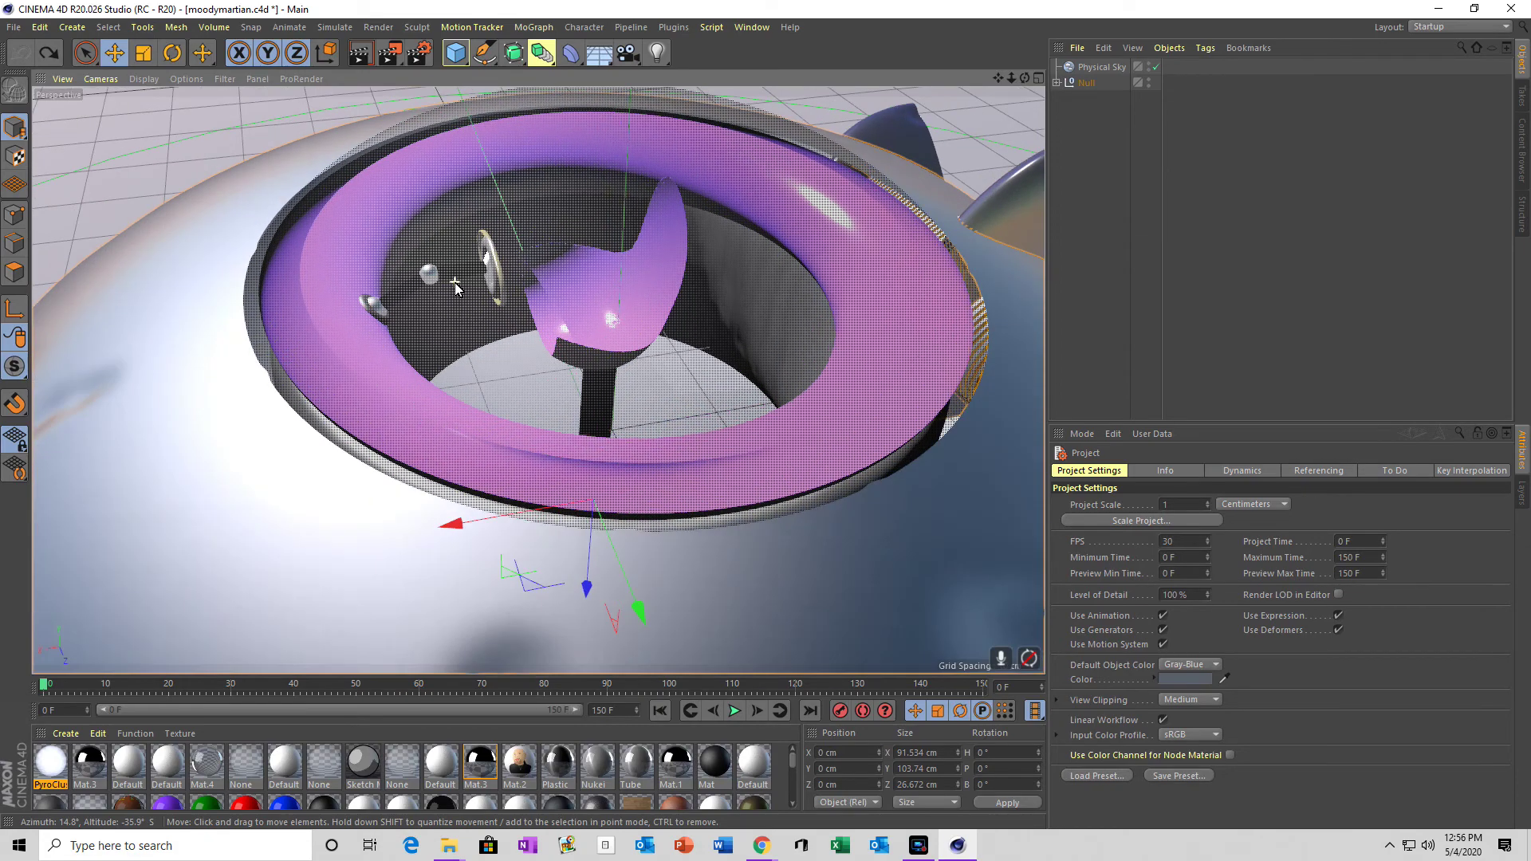
{"action": "scroll", "coordinate": [471, 303], "scroll_direction": "up", "scroll_amount": 8}
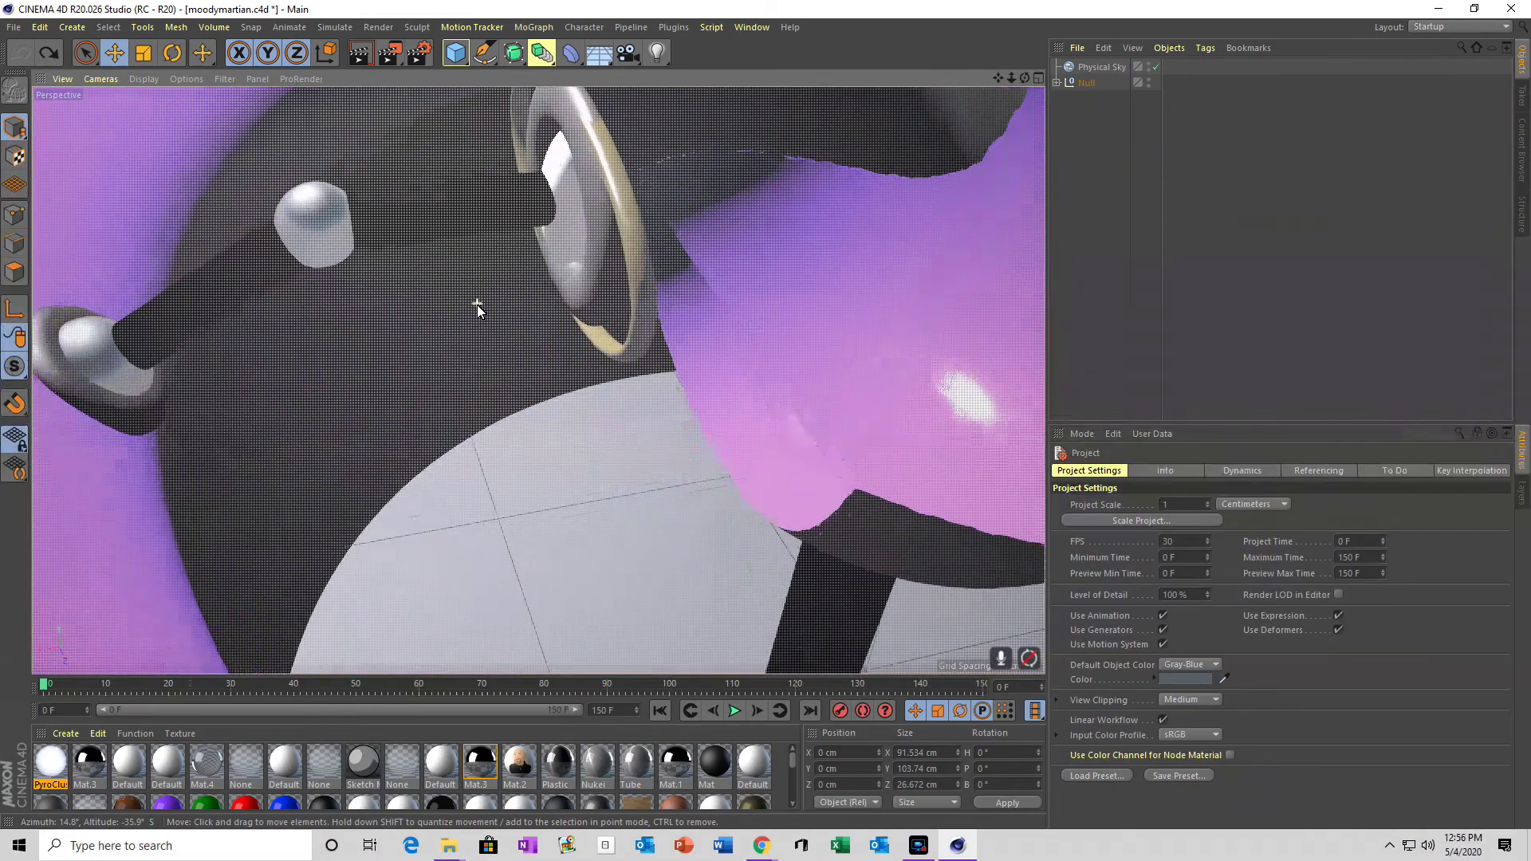
{"action": "scroll", "coordinate": [478, 316], "scroll_direction": "up", "scroll_amount": 5}
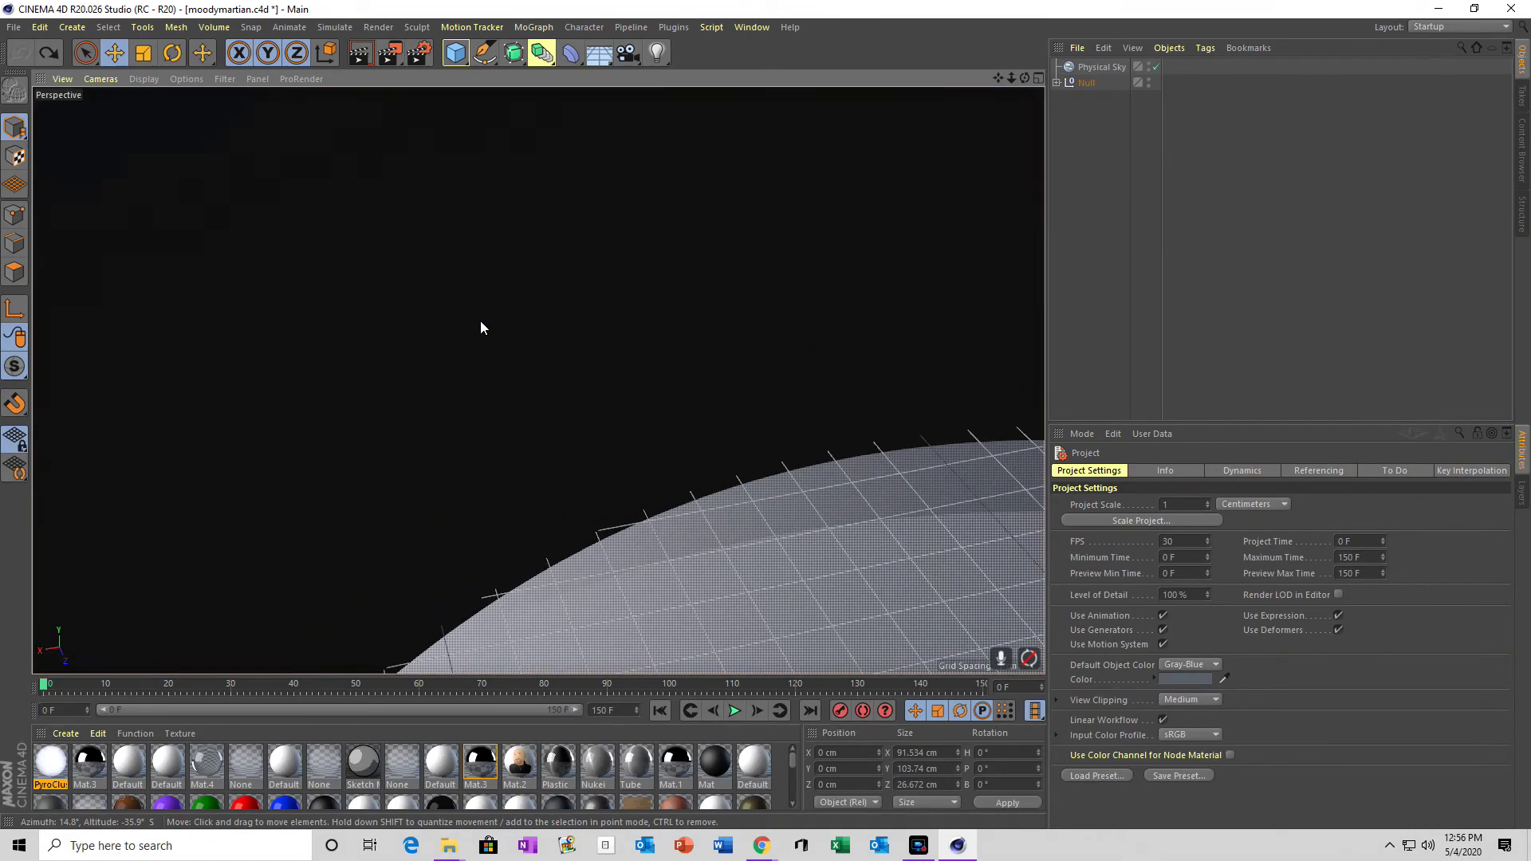
{"action": "scroll", "coordinate": [482, 319], "scroll_direction": "down", "scroll_amount": 8}
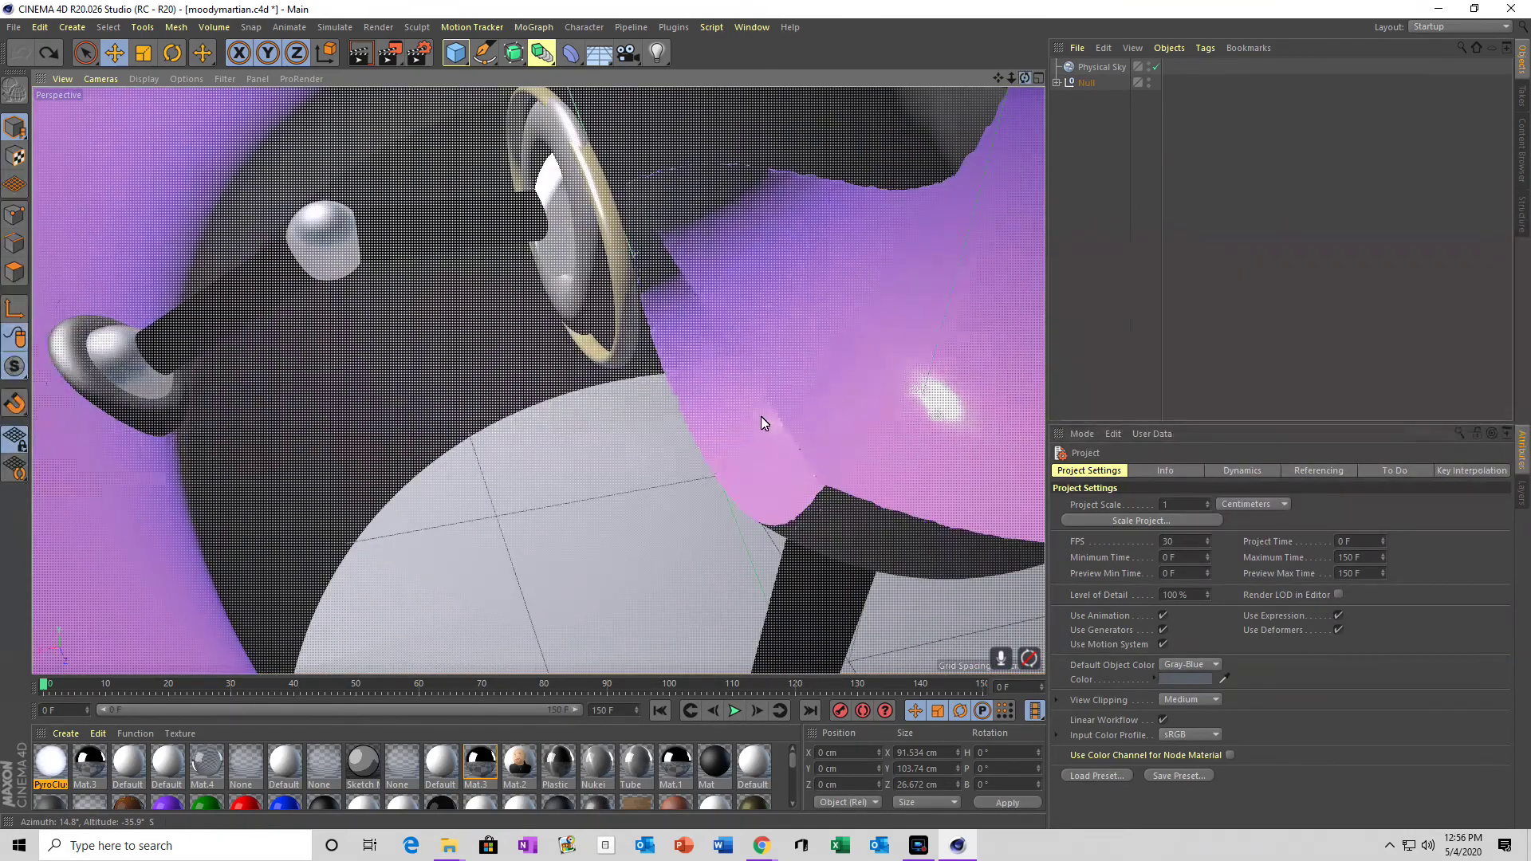
{"action": "left_click_drag", "start_coordinate": [760, 416], "coordinate": [768, 423], "text": "alt"}
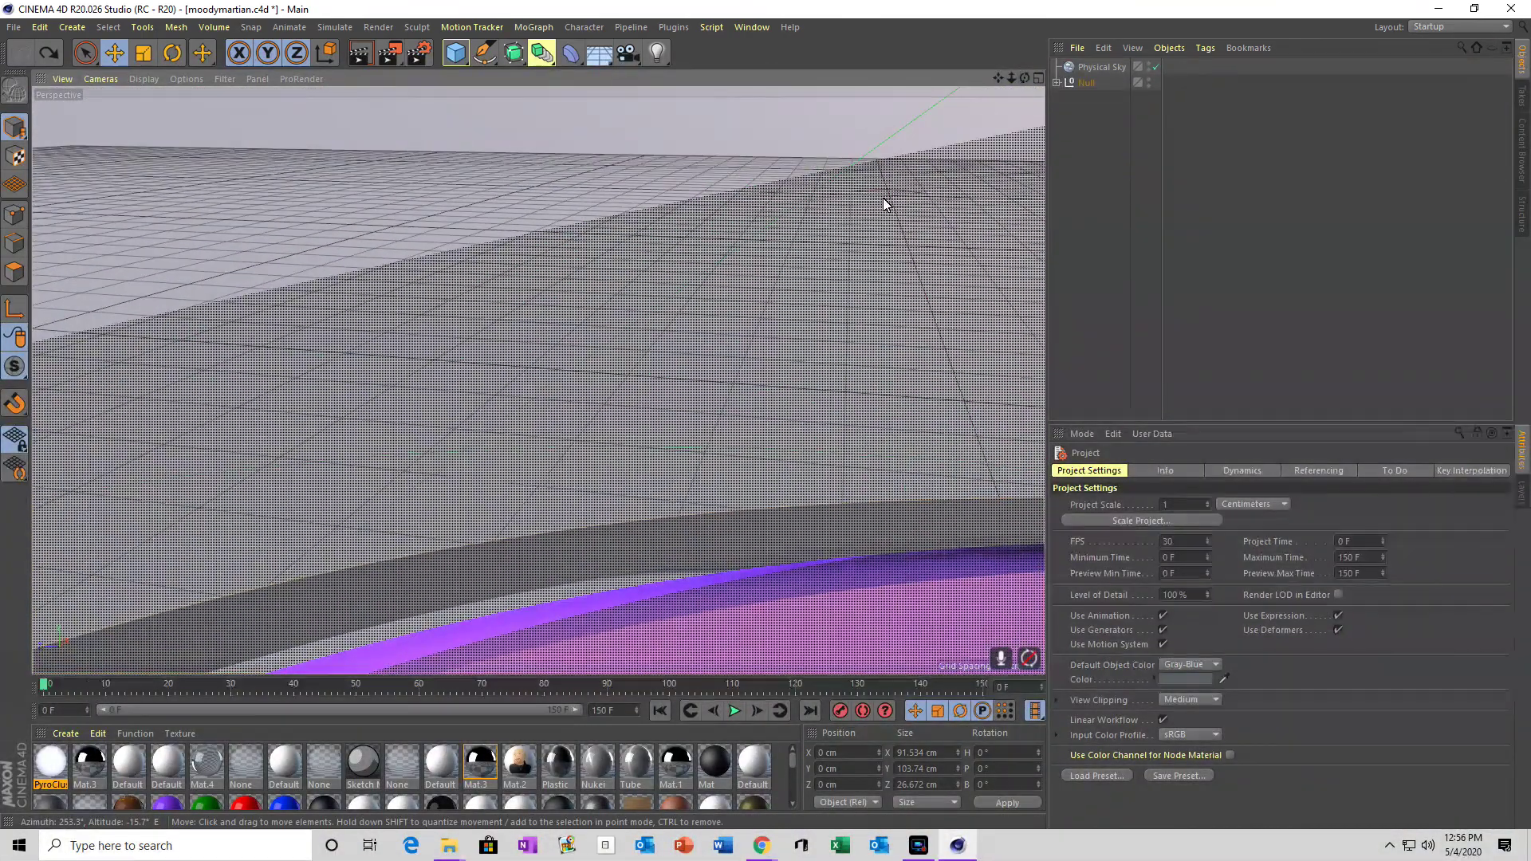
{"action": "scroll", "coordinate": [884, 204], "scroll_direction": "up", "scroll_amount": 6}
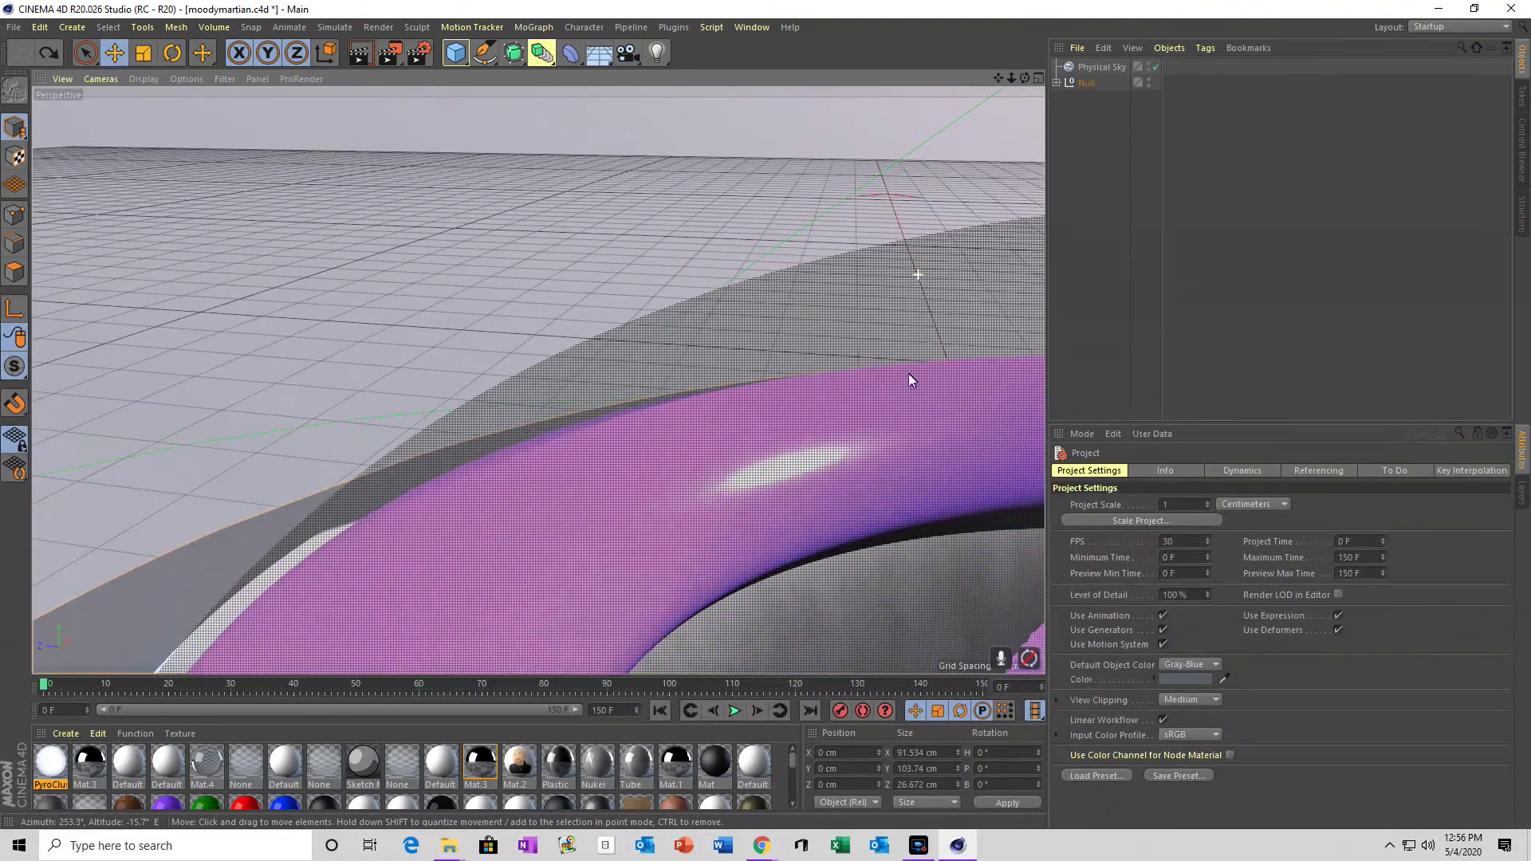
{"action": "scroll", "coordinate": [765, 418], "scroll_direction": "up", "scroll_amount": 10}
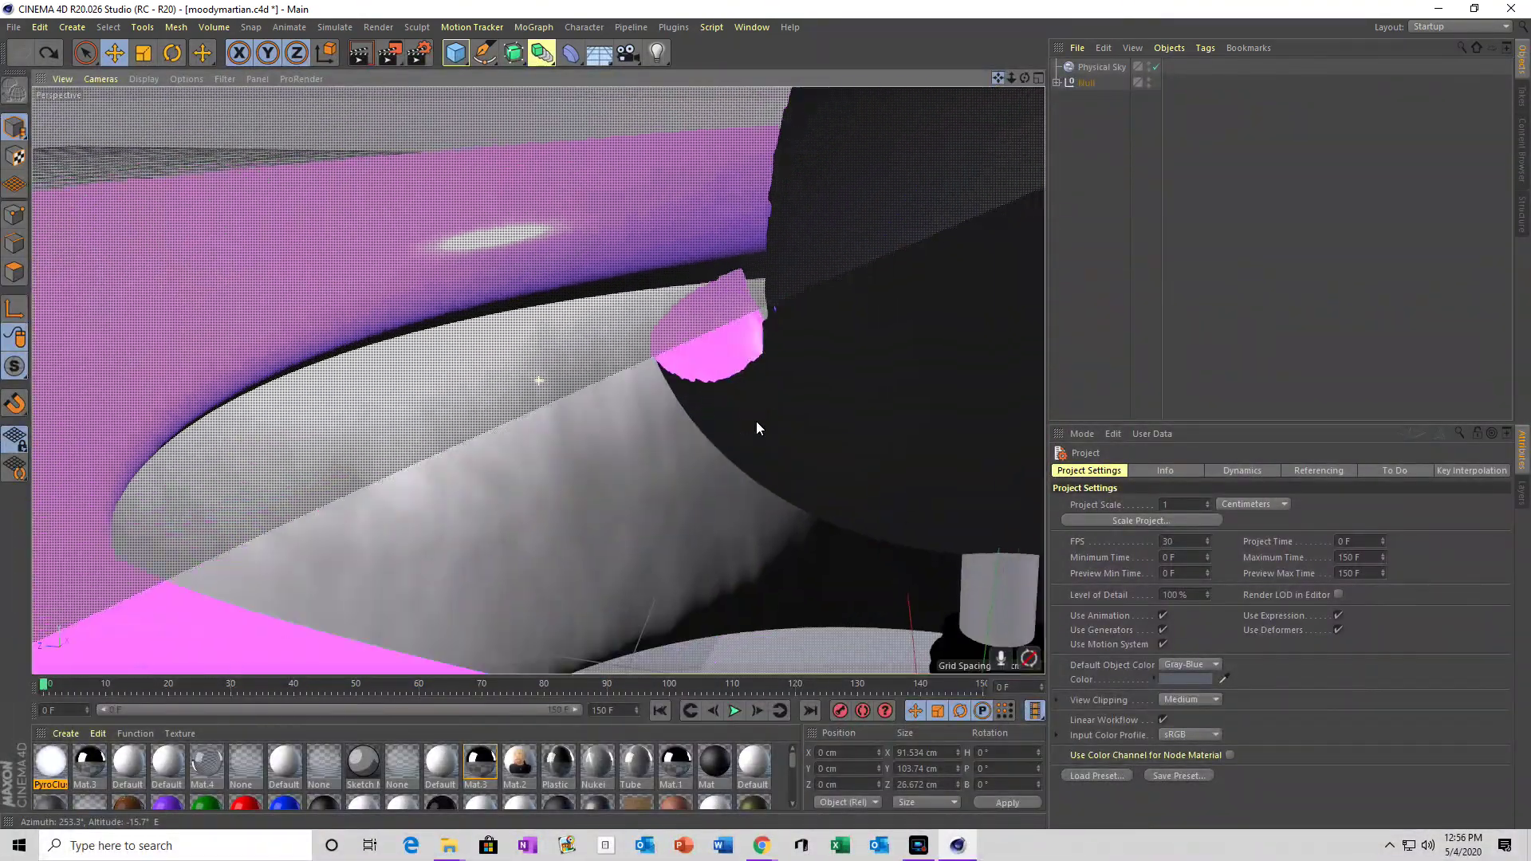
{"action": "scroll", "coordinate": [764, 418], "scroll_direction": "down", "scroll_amount": 10}
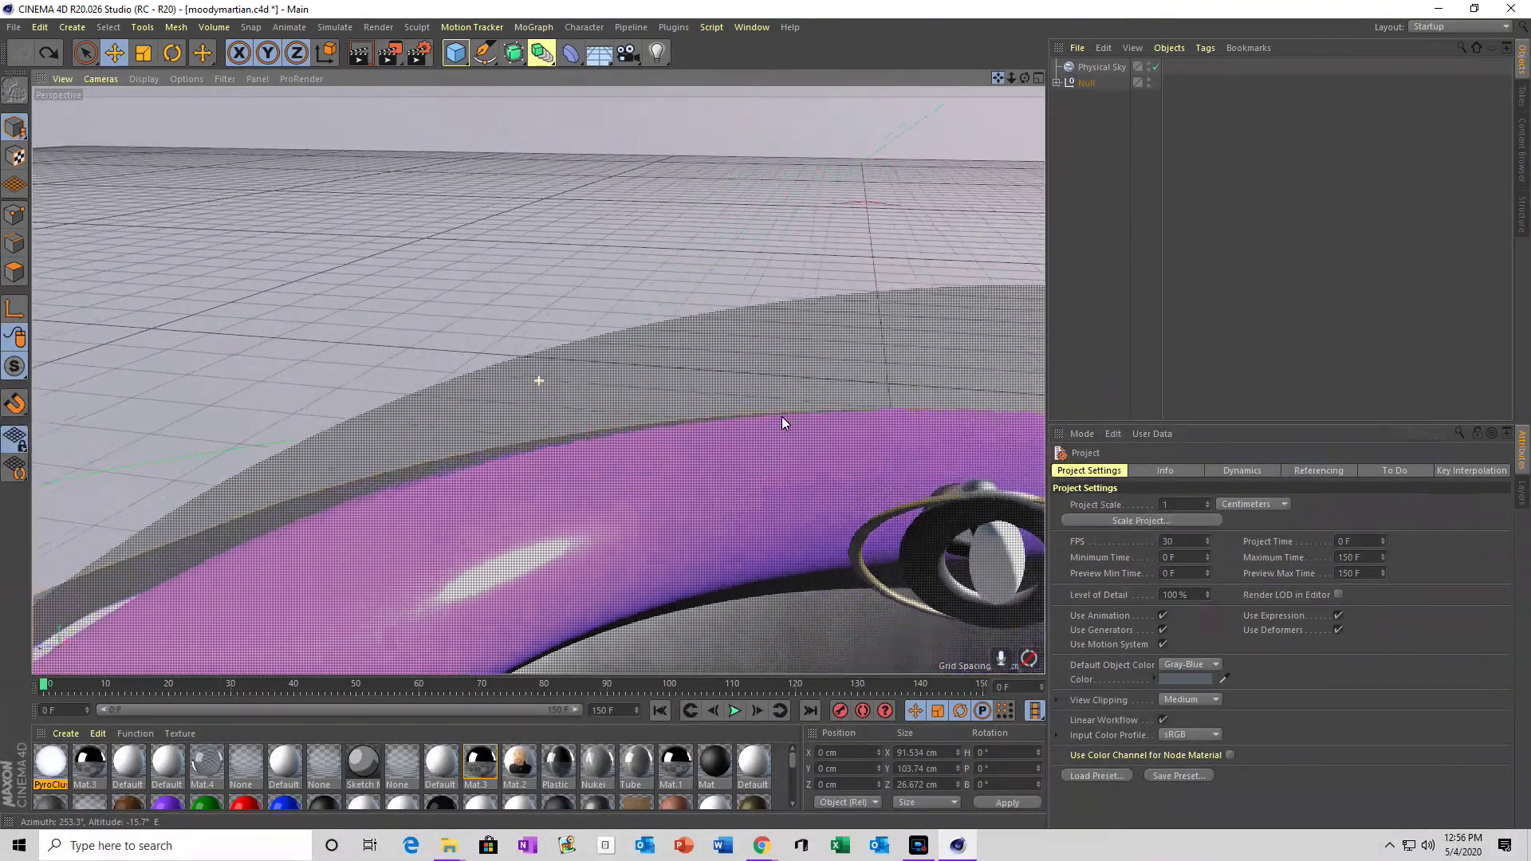
{"action": "scroll", "coordinate": [765, 415], "scroll_direction": "up", "scroll_amount": 5}
{"action": "scroll", "coordinate": [758, 413], "scroll_direction": "down", "scroll_amount": 4}
{"action": "scroll", "coordinate": [758, 410], "scroll_direction": "up", "scroll_amount": 6}
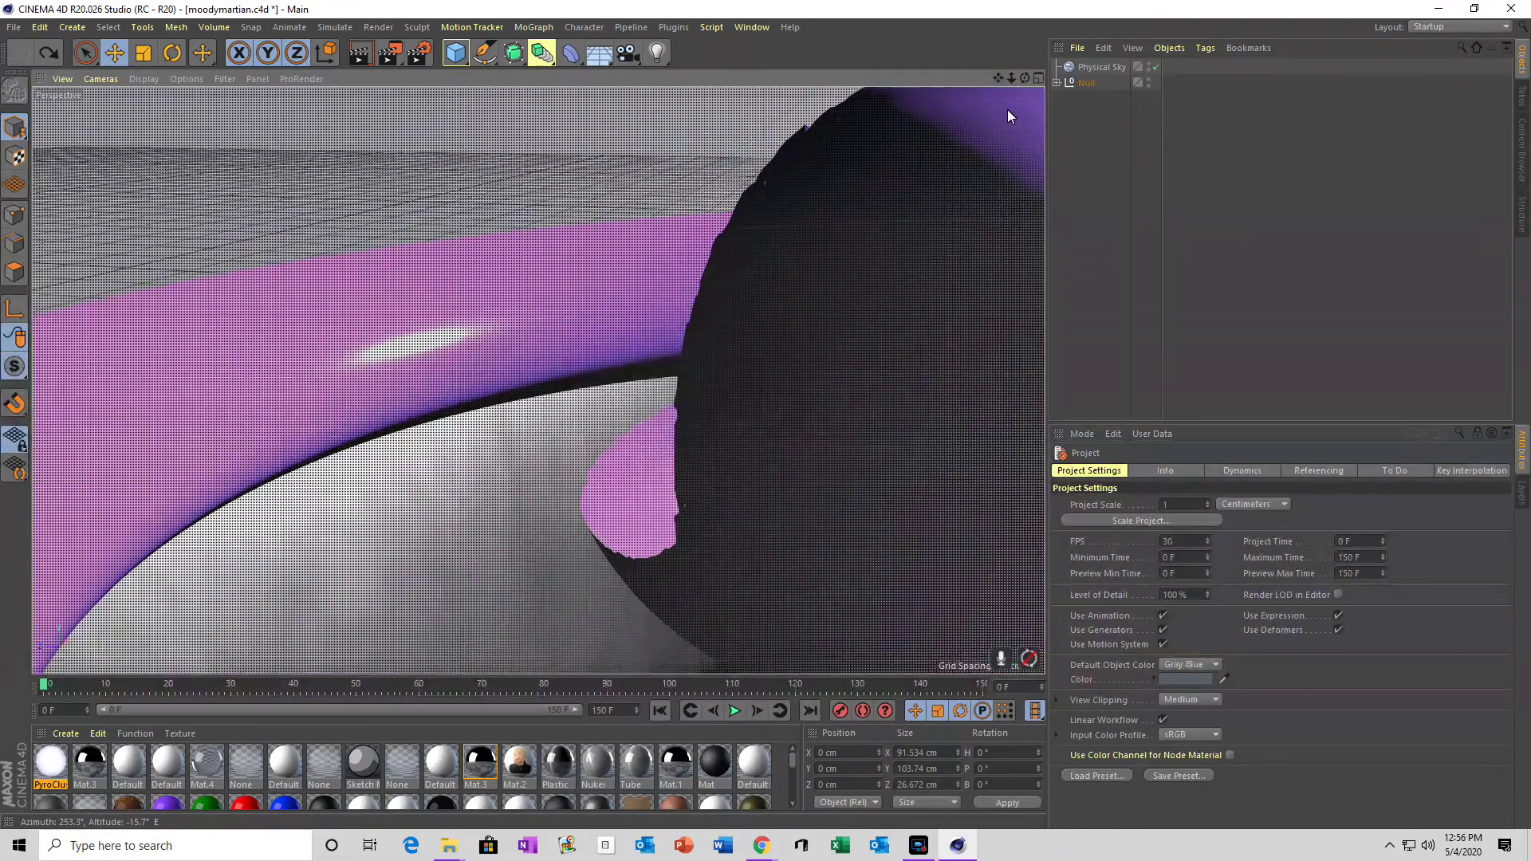
{"action": "left_click_drag", "start_coordinate": [1024, 78], "coordinate": [982, 133]}
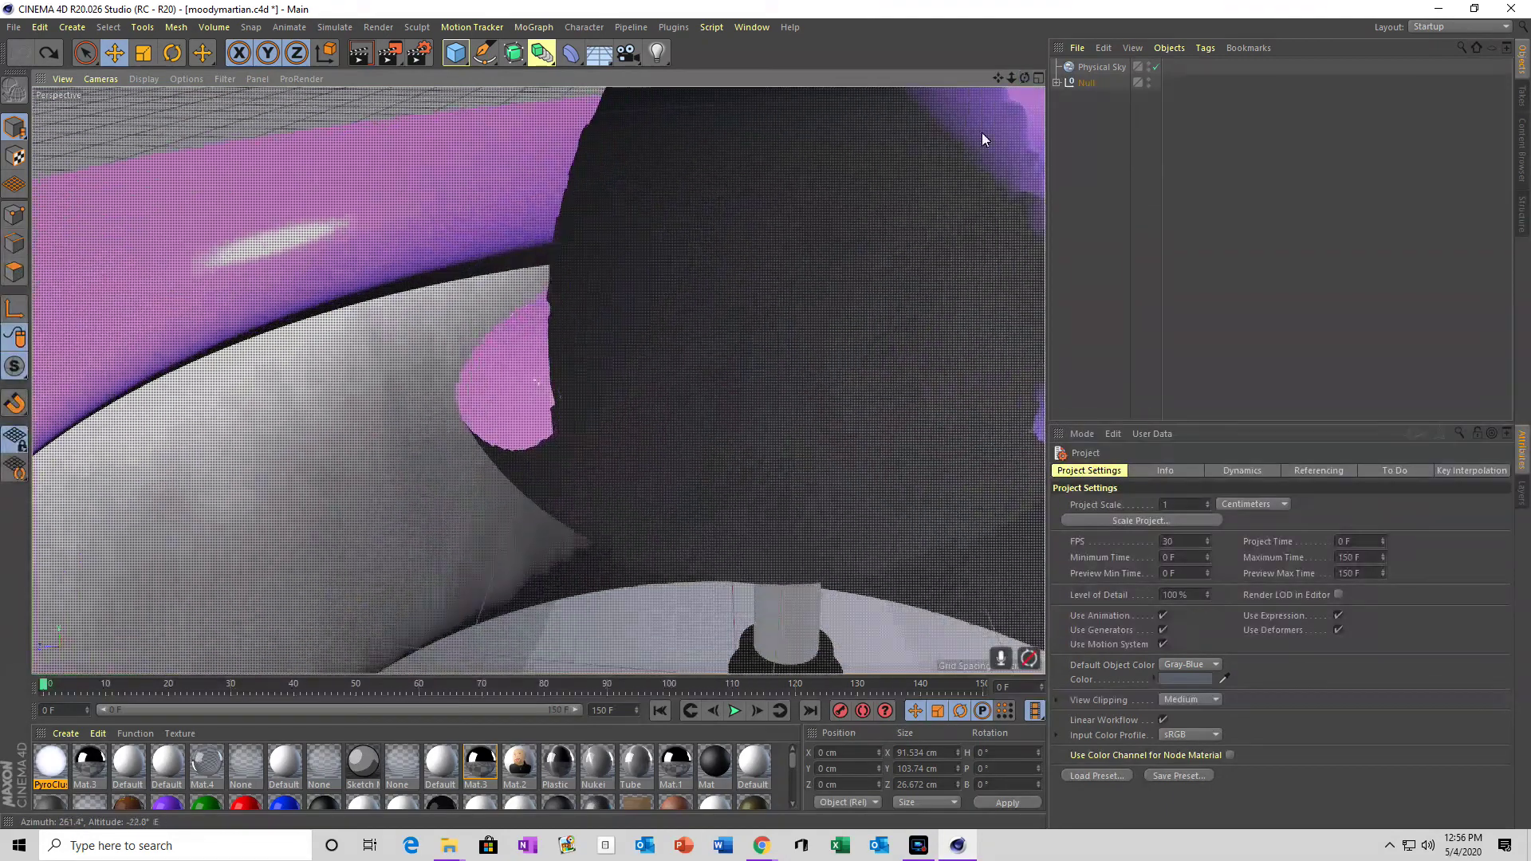
{"action": "scroll", "coordinate": [872, 298], "scroll_direction": "down", "scroll_amount": 10}
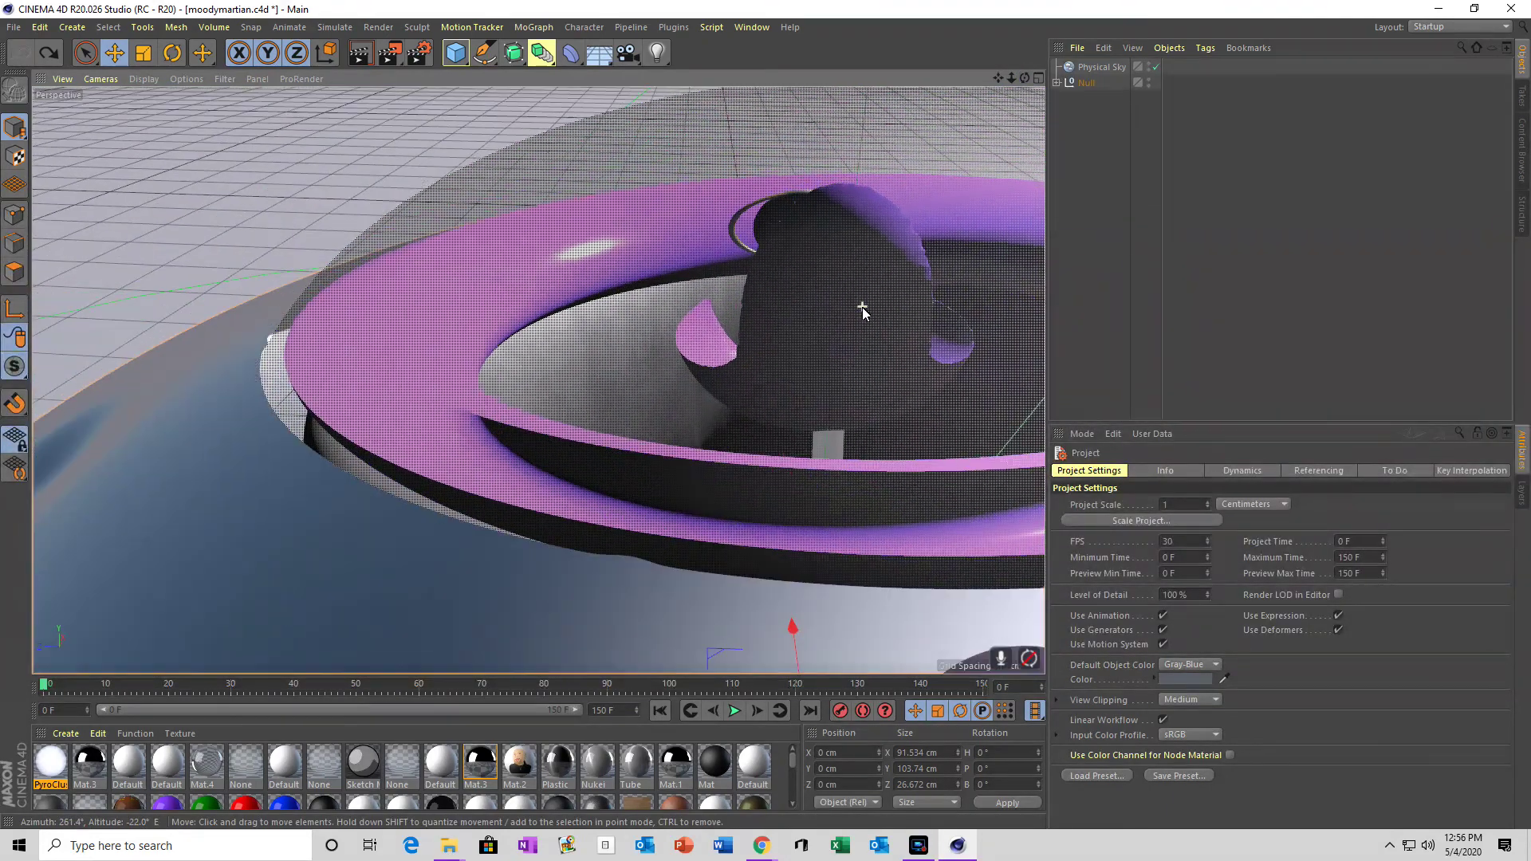
{"action": "scroll", "coordinate": [863, 307], "scroll_direction": "down", "scroll_amount": 5}
{"action": "scroll", "coordinate": [860, 308], "scroll_direction": "up", "scroll_amount": 10}
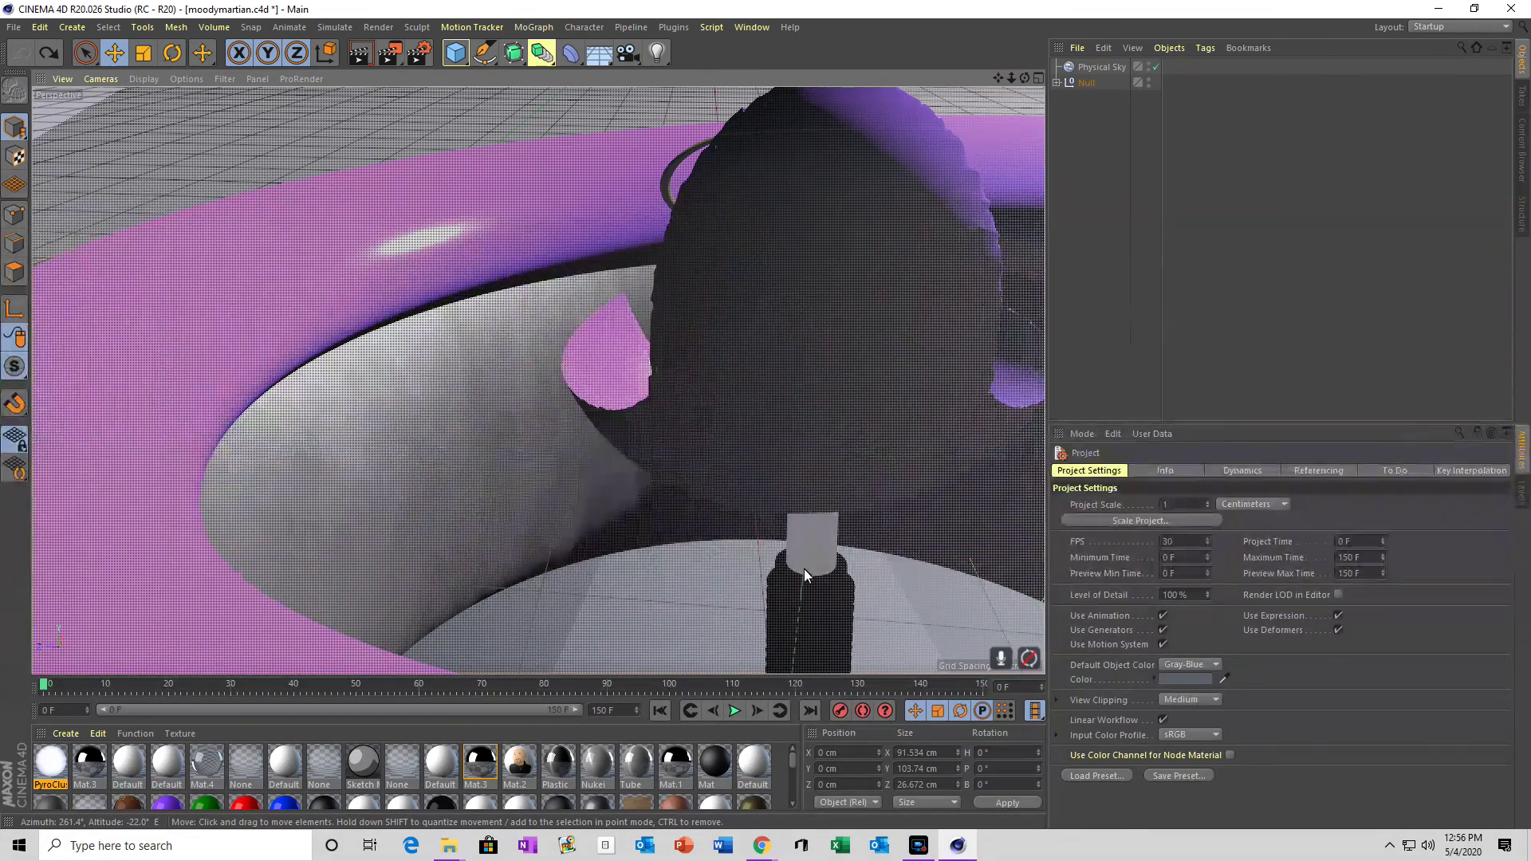
{"action": "scroll", "coordinate": [804, 564], "scroll_direction": "down", "scroll_amount": 10}
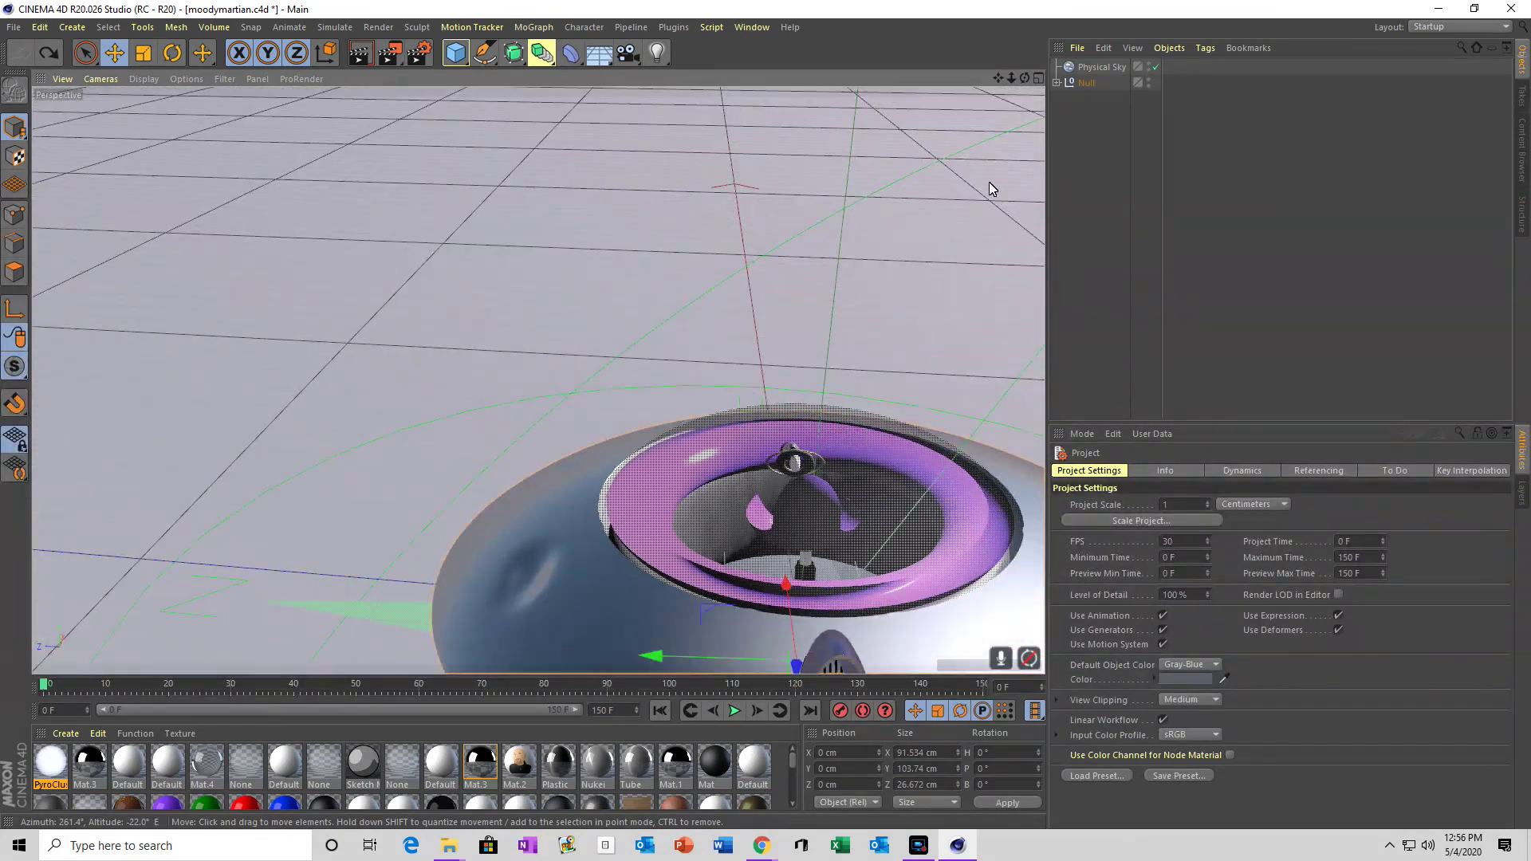
{"action": "left_click_drag", "start_coordinate": [996, 78], "coordinate": [758, 524]}
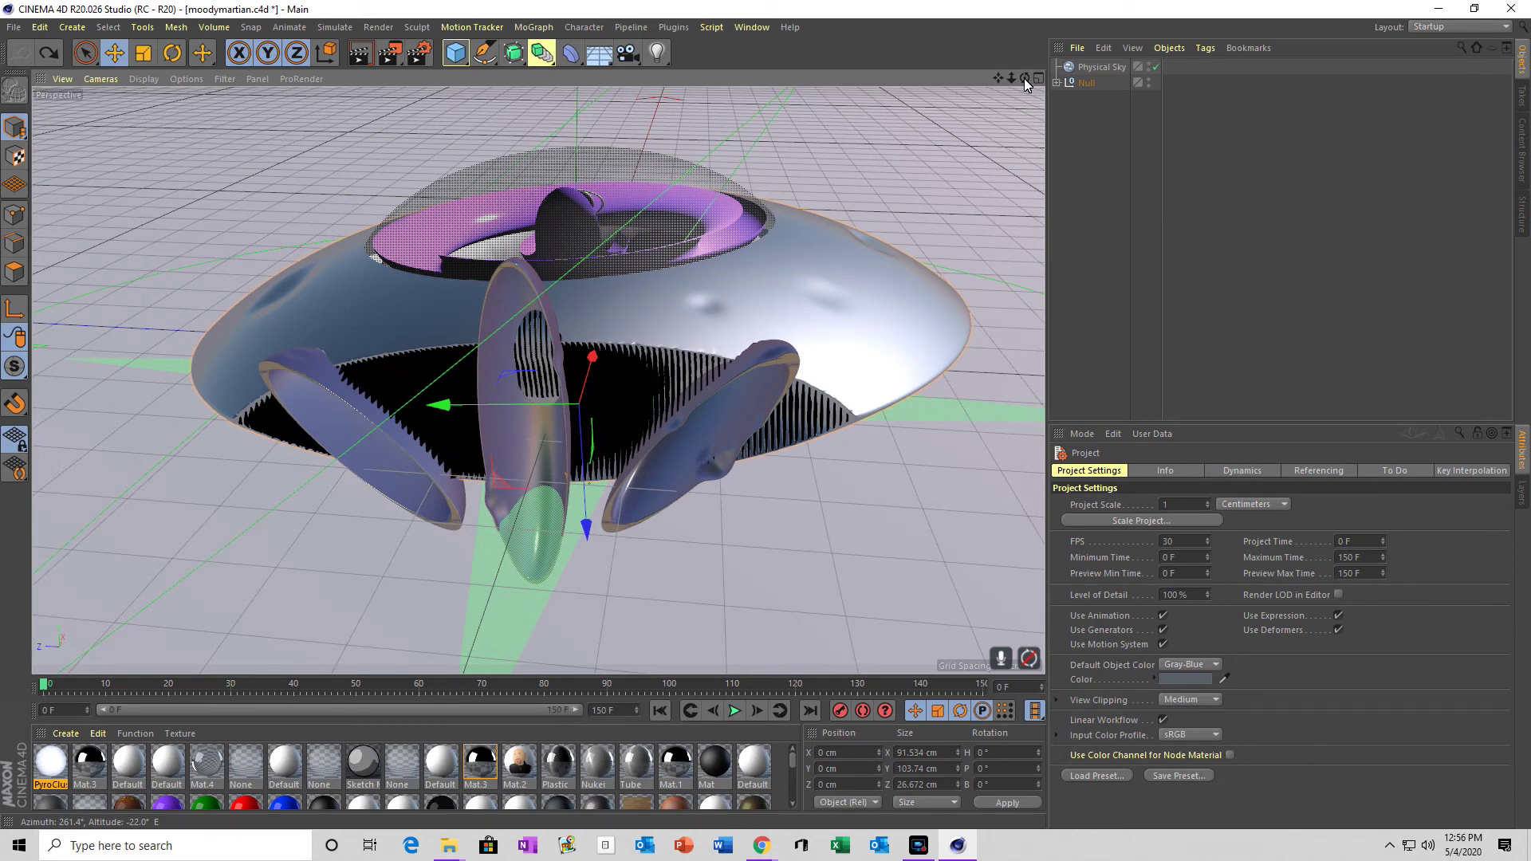
{"action": "left_click_drag", "start_coordinate": [1023, 78], "coordinate": [767, 415]}
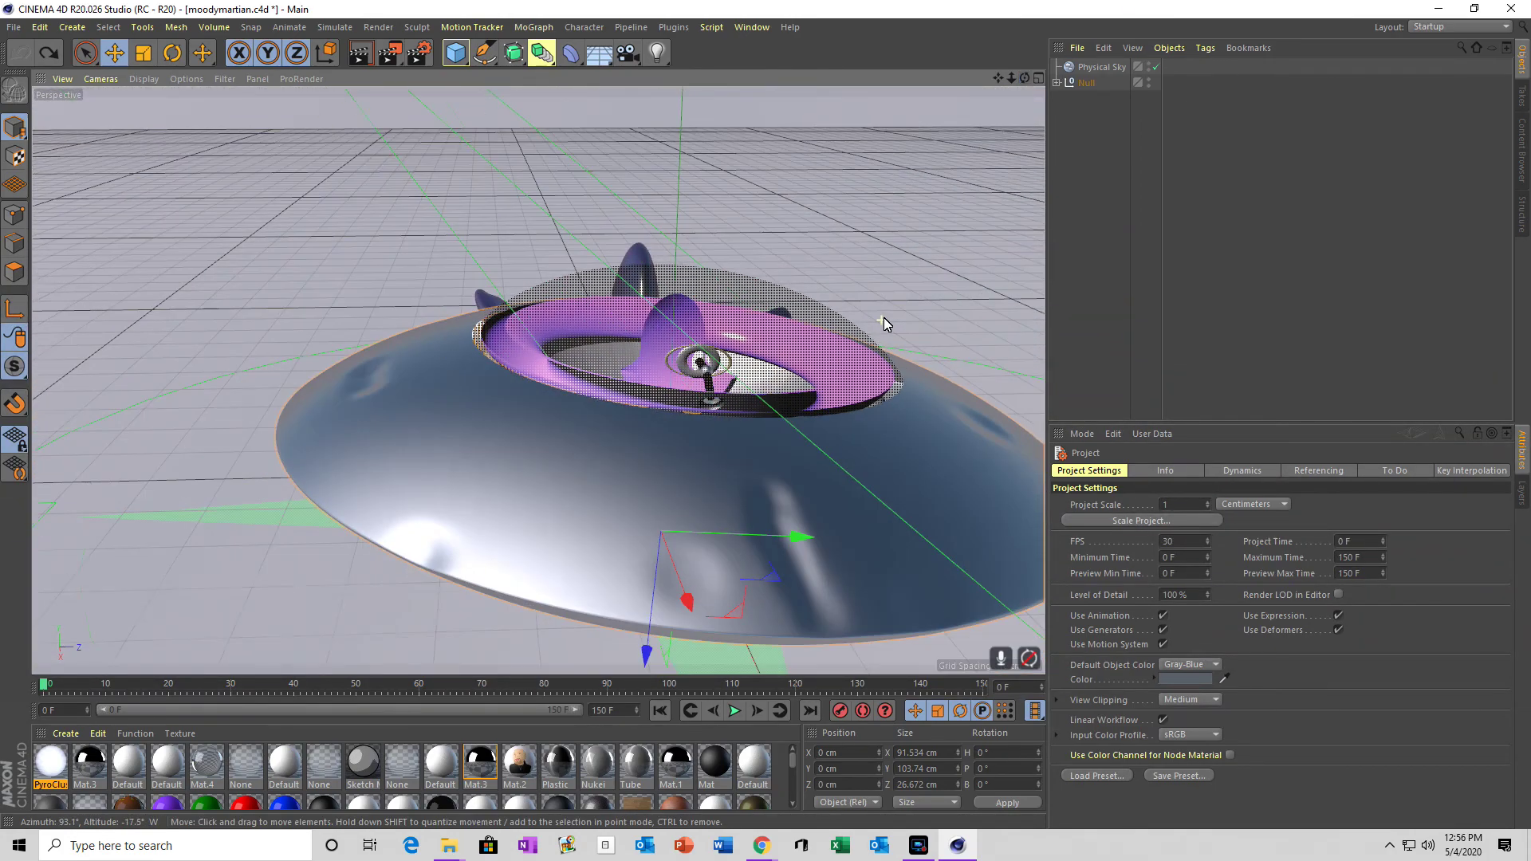
{"action": "scroll", "coordinate": [883, 317], "scroll_direction": "down", "scroll_amount": 2}
{"action": "left_click_drag", "start_coordinate": [1025, 79], "coordinate": [766, 415]}
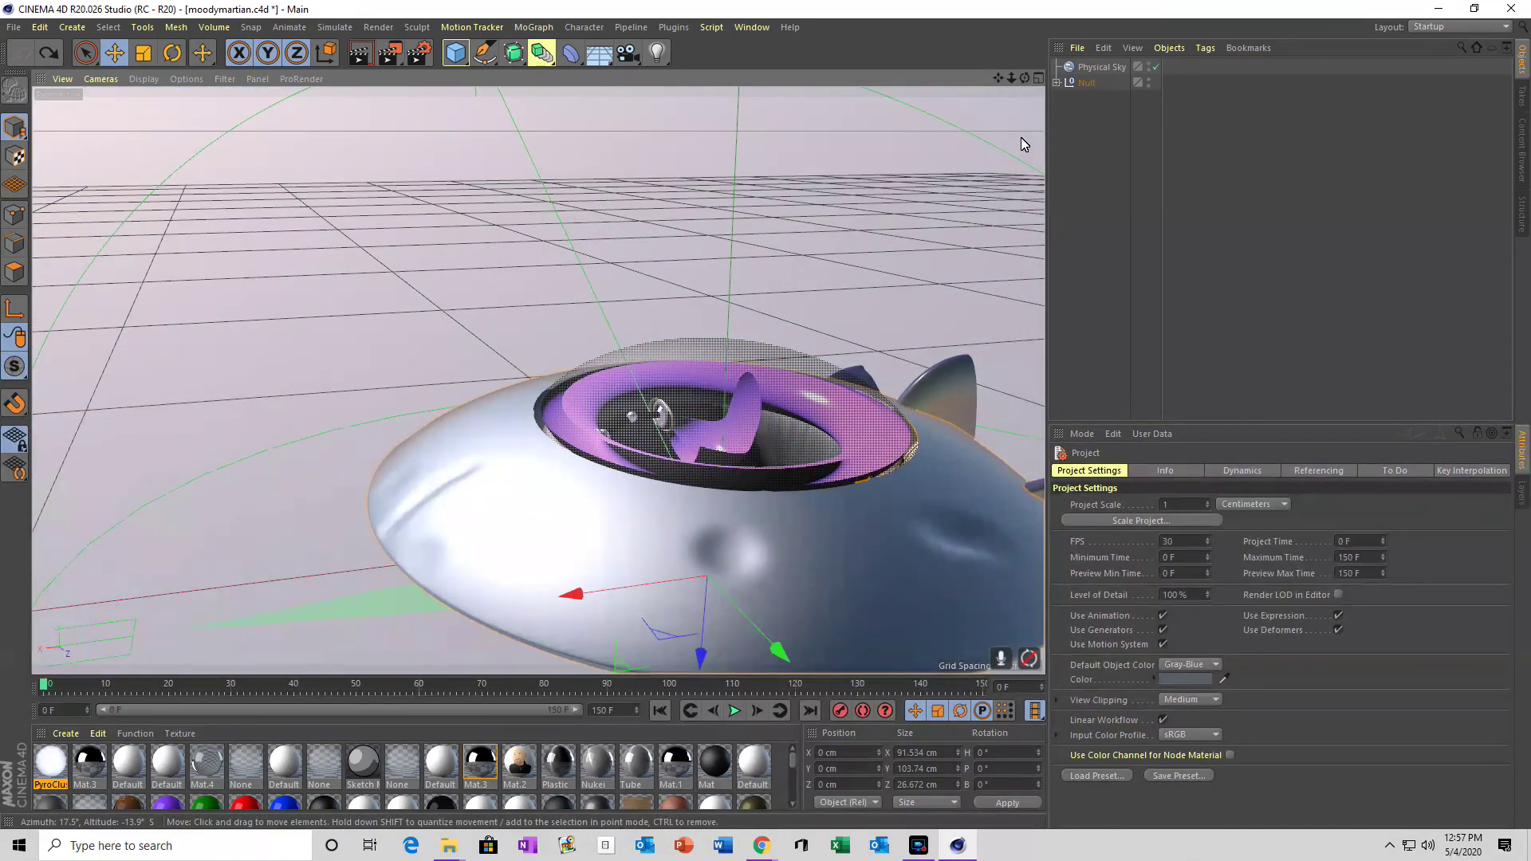
{"action": "left_click_drag", "start_coordinate": [998, 77], "coordinate": [767, 417]}
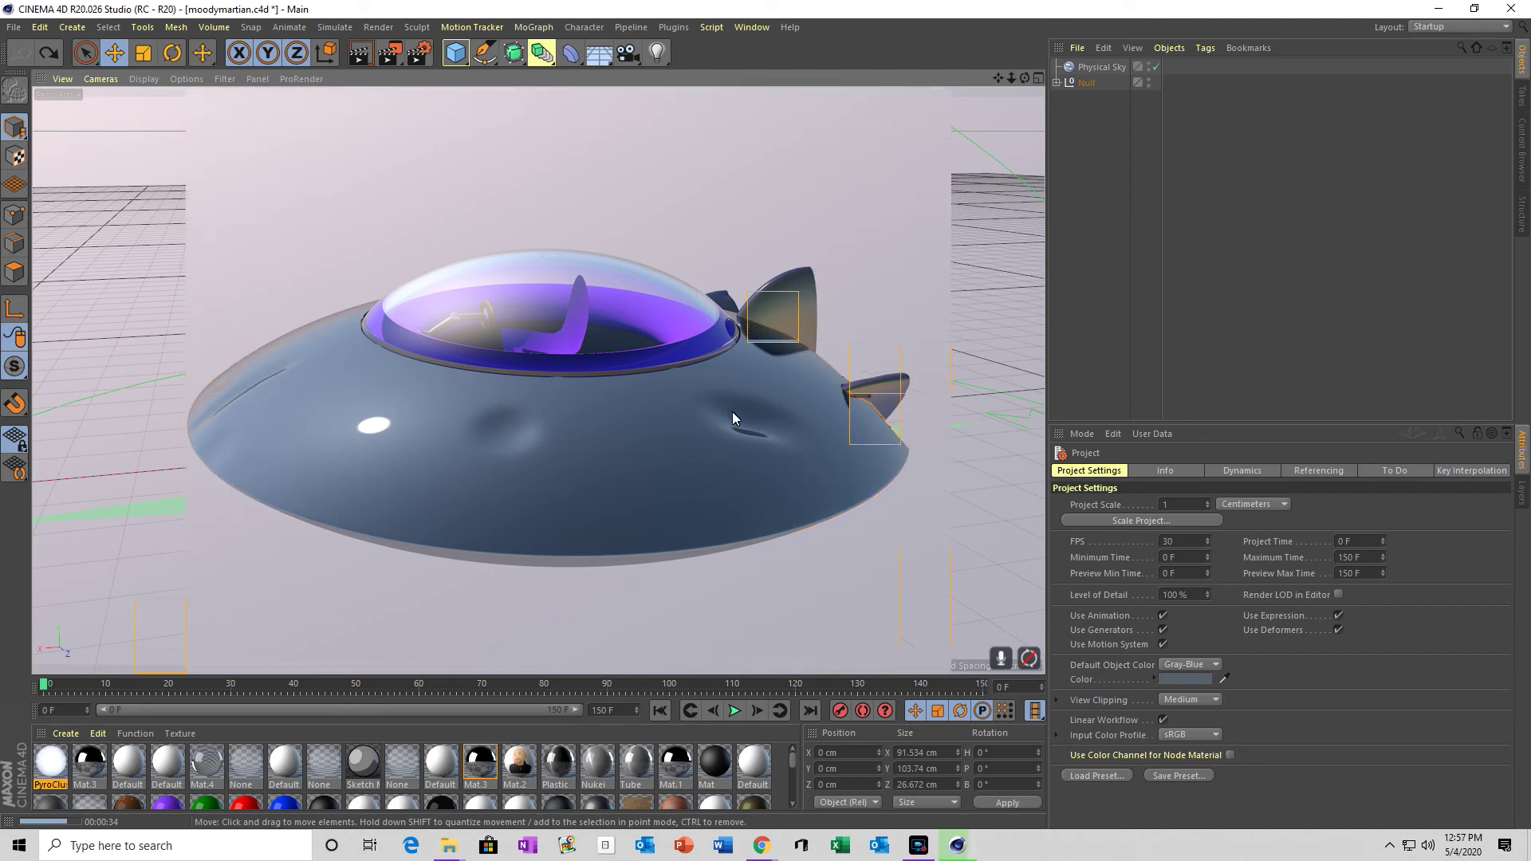
{"action": "left_click", "coordinate": [1057, 83]}
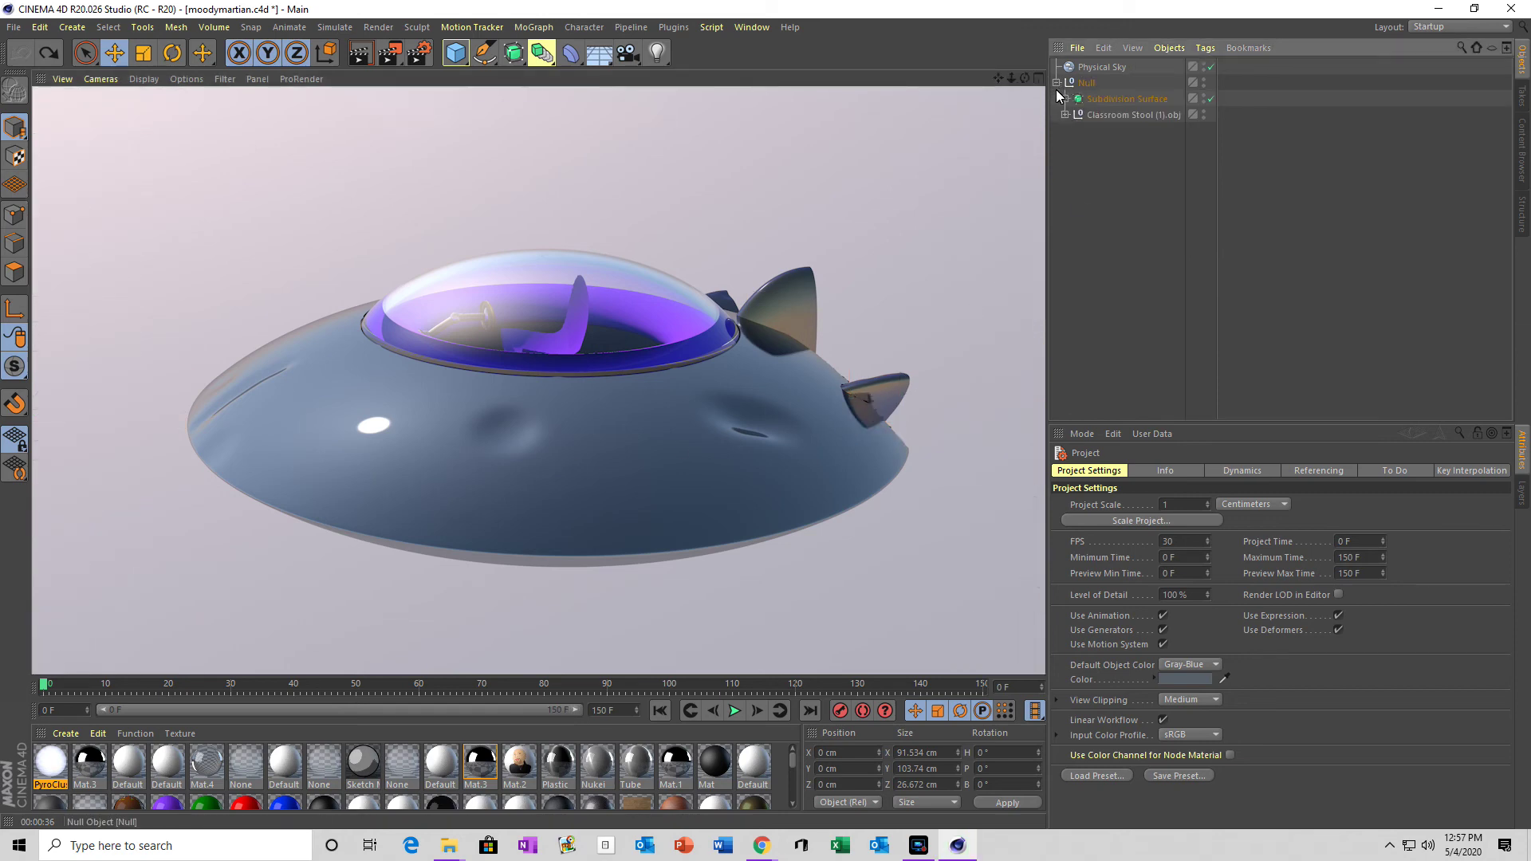
{"action": "left_click", "coordinate": [1065, 116]}
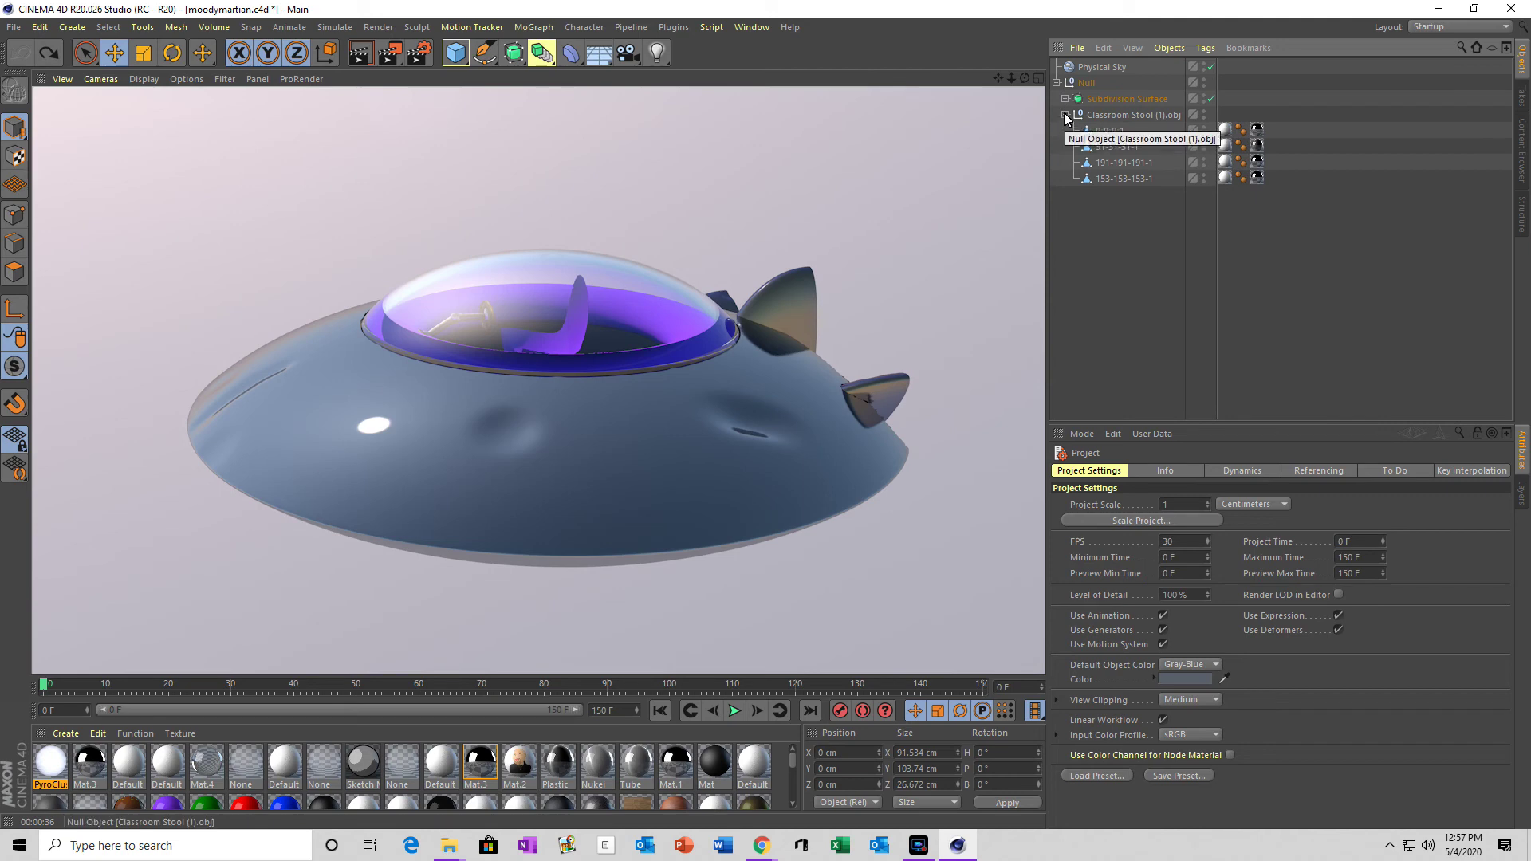
{"action": "left_click", "coordinate": [1064, 98]}
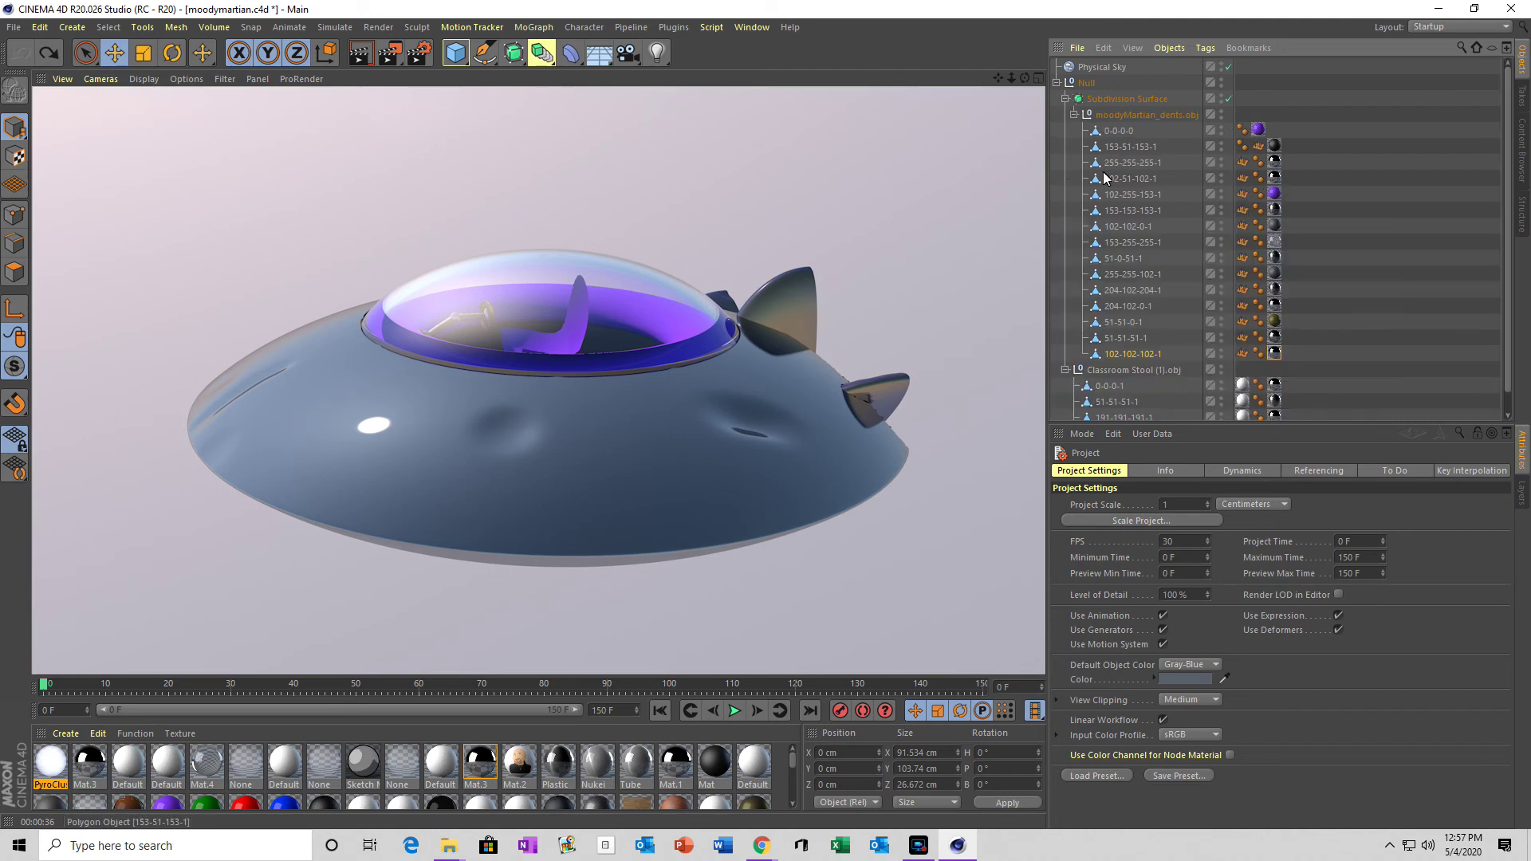
{"action": "left_click", "coordinate": [1137, 338]}
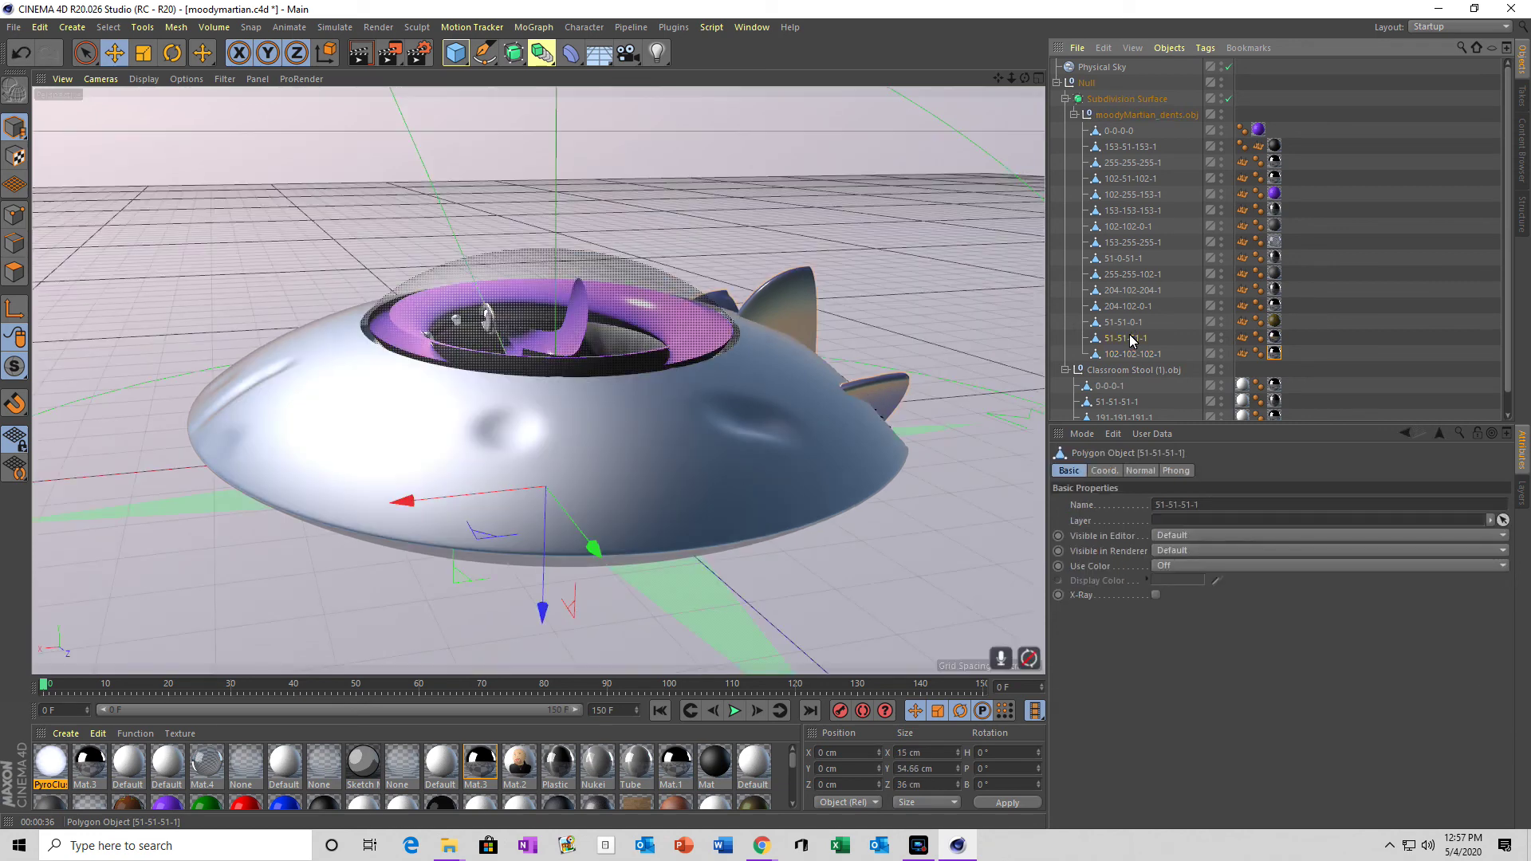
{"action": "left_click", "coordinate": [1128, 274]}
{"action": "left_click", "coordinate": [1128, 246]}
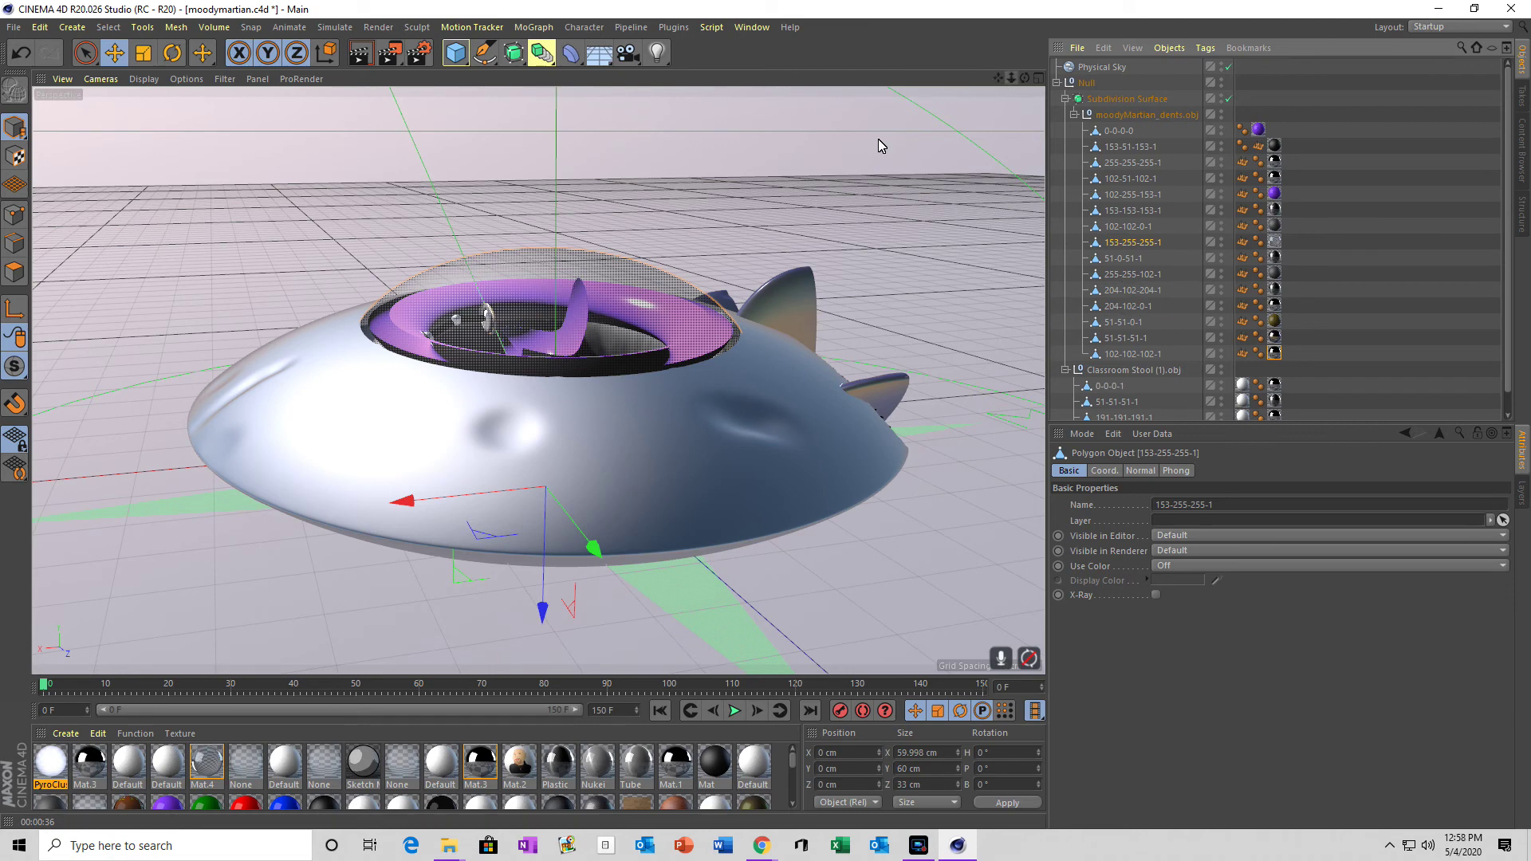
Step: Try sliding the dome sideways along X, then undo to return it to place
{"action": "left_click_drag", "start_coordinate": [407, 516], "coordinate": [64, 548]}
{"action": "left_click_drag", "start_coordinate": [624, 547], "coordinate": [311, 558]}
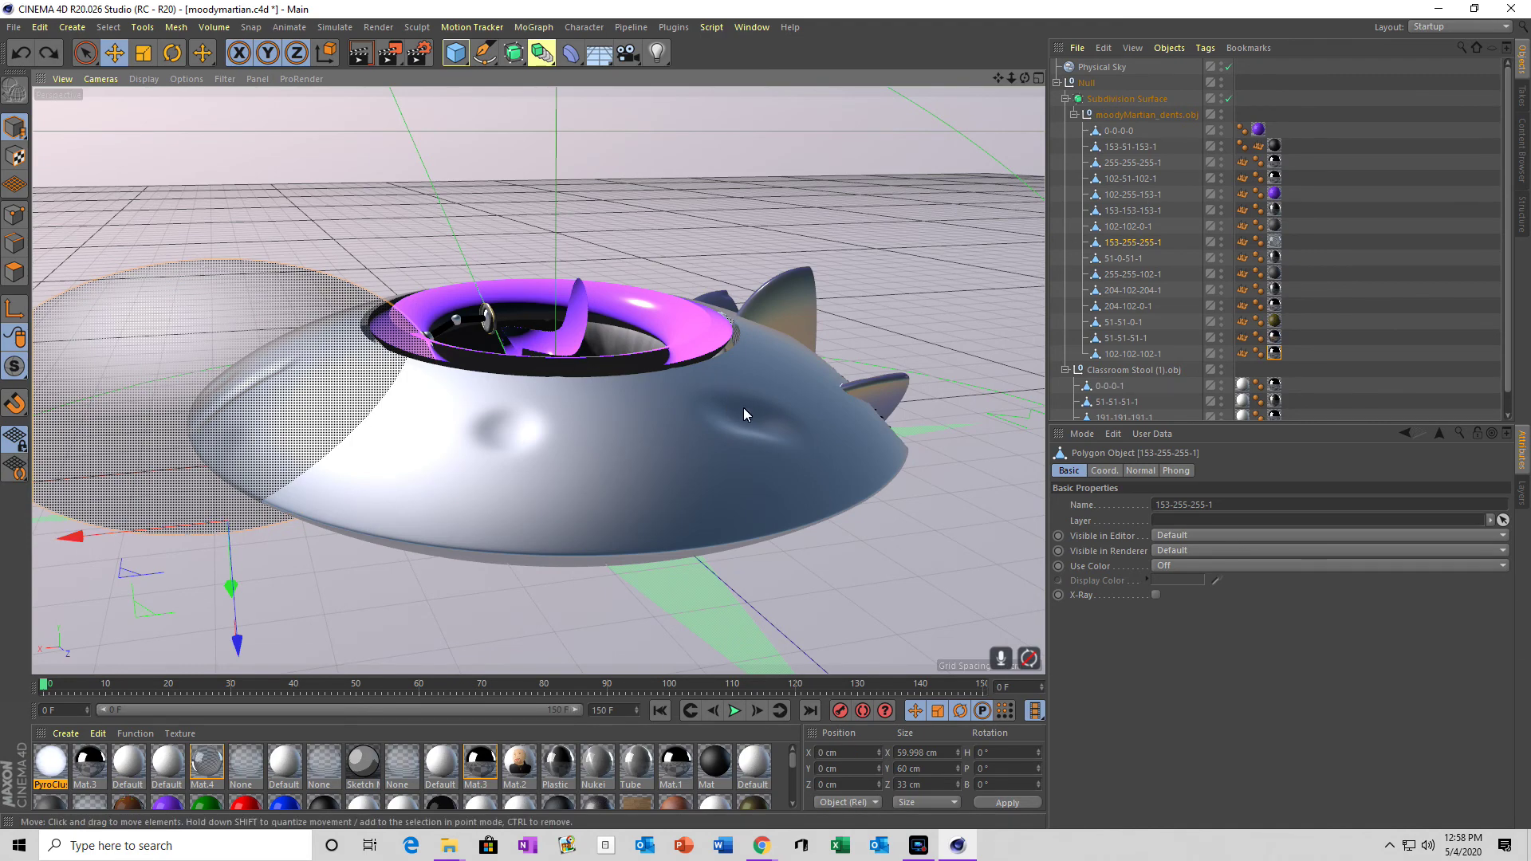
{"action": "key", "text": "ctrl+z"}
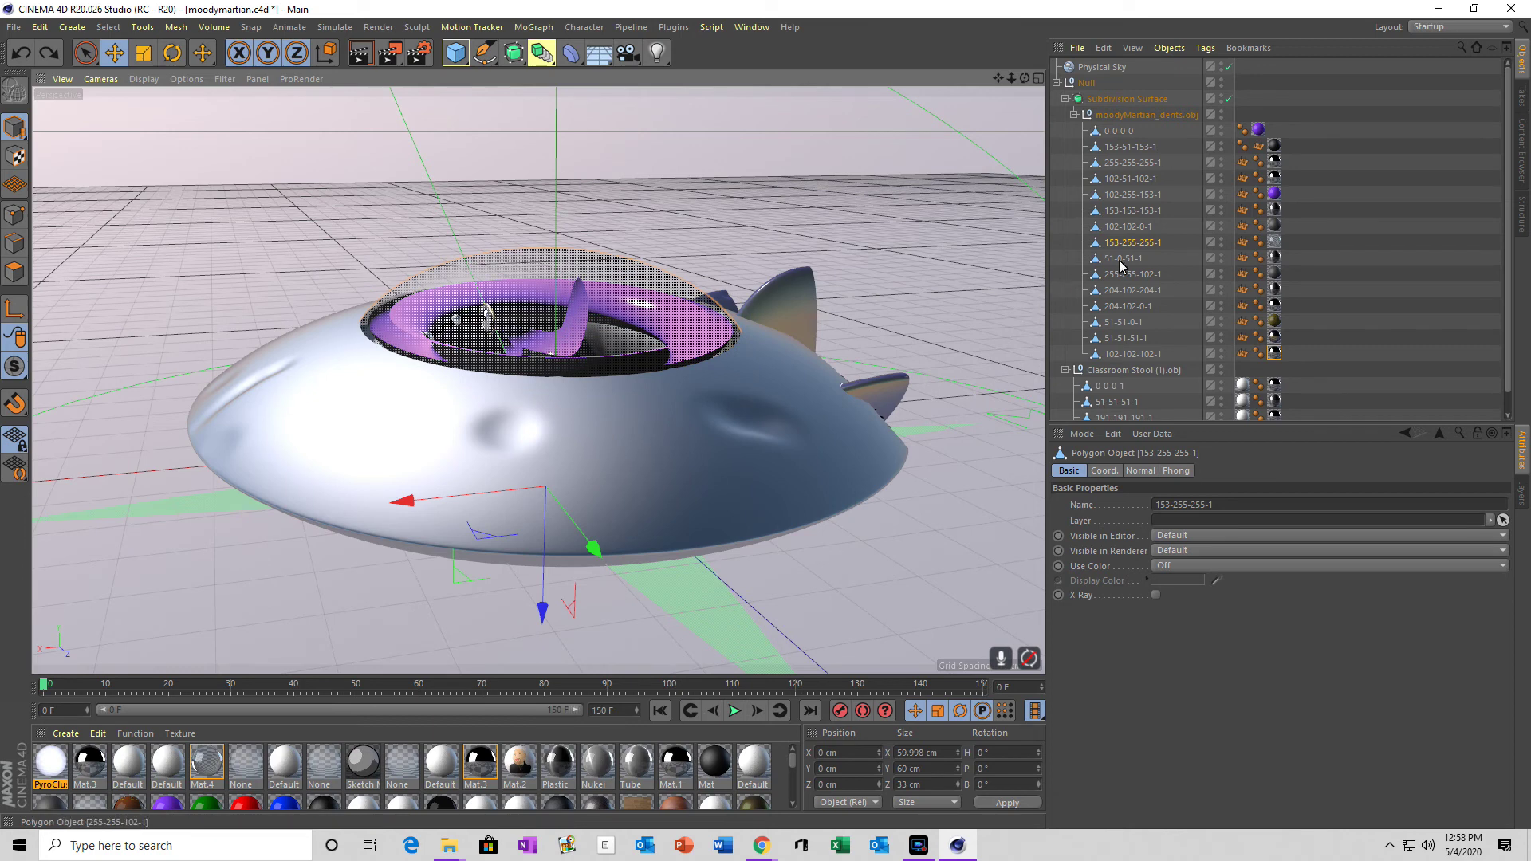
{"action": "left_click", "coordinate": [1124, 305]}
{"action": "left_click", "coordinate": [1120, 354]}
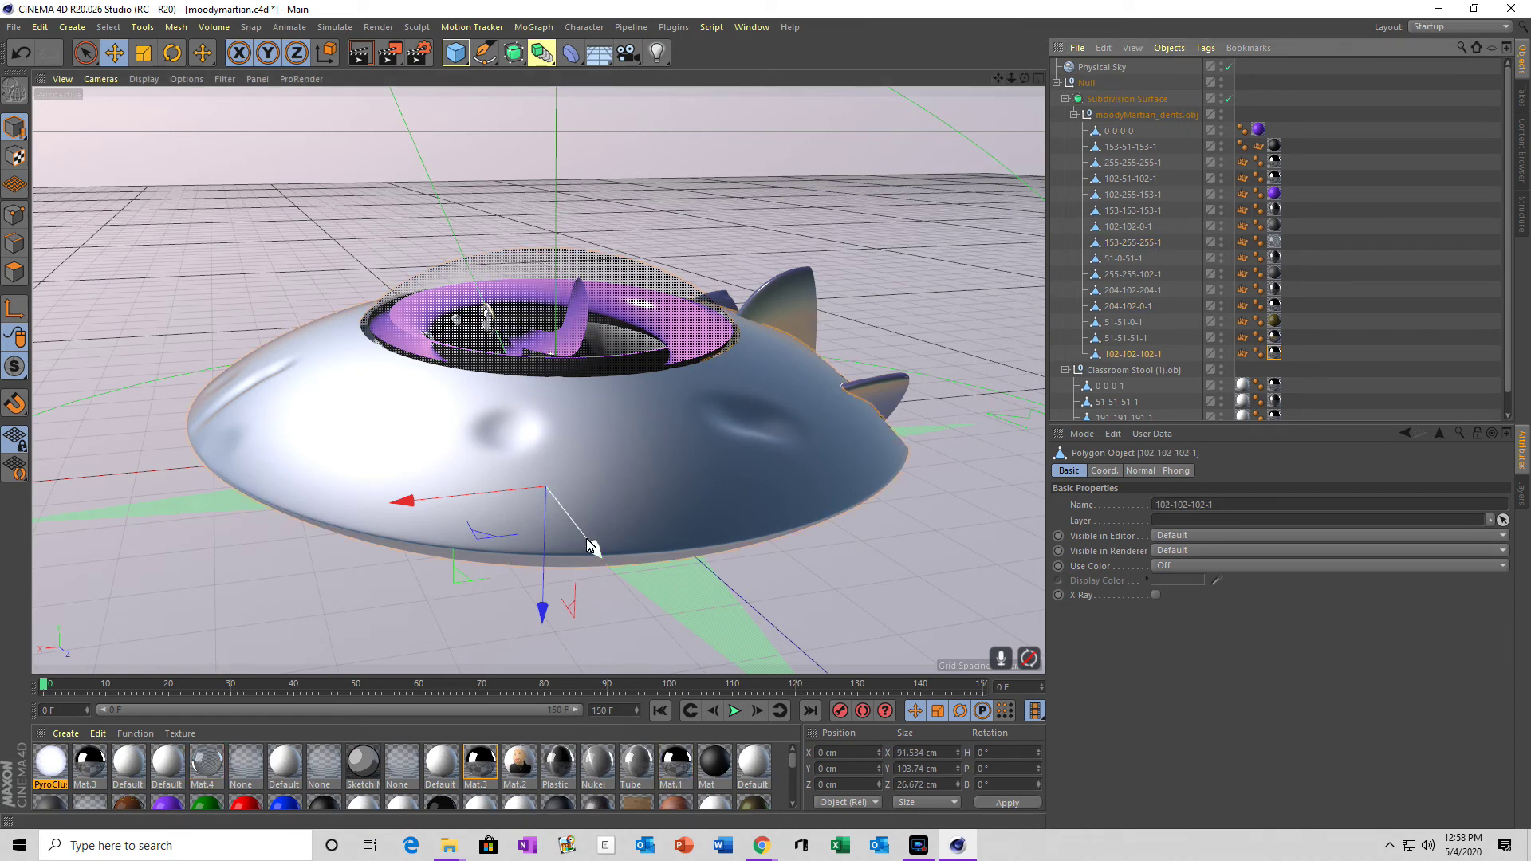
{"action": "left_click_drag", "start_coordinate": [673, 652], "coordinate": [668, 561]}
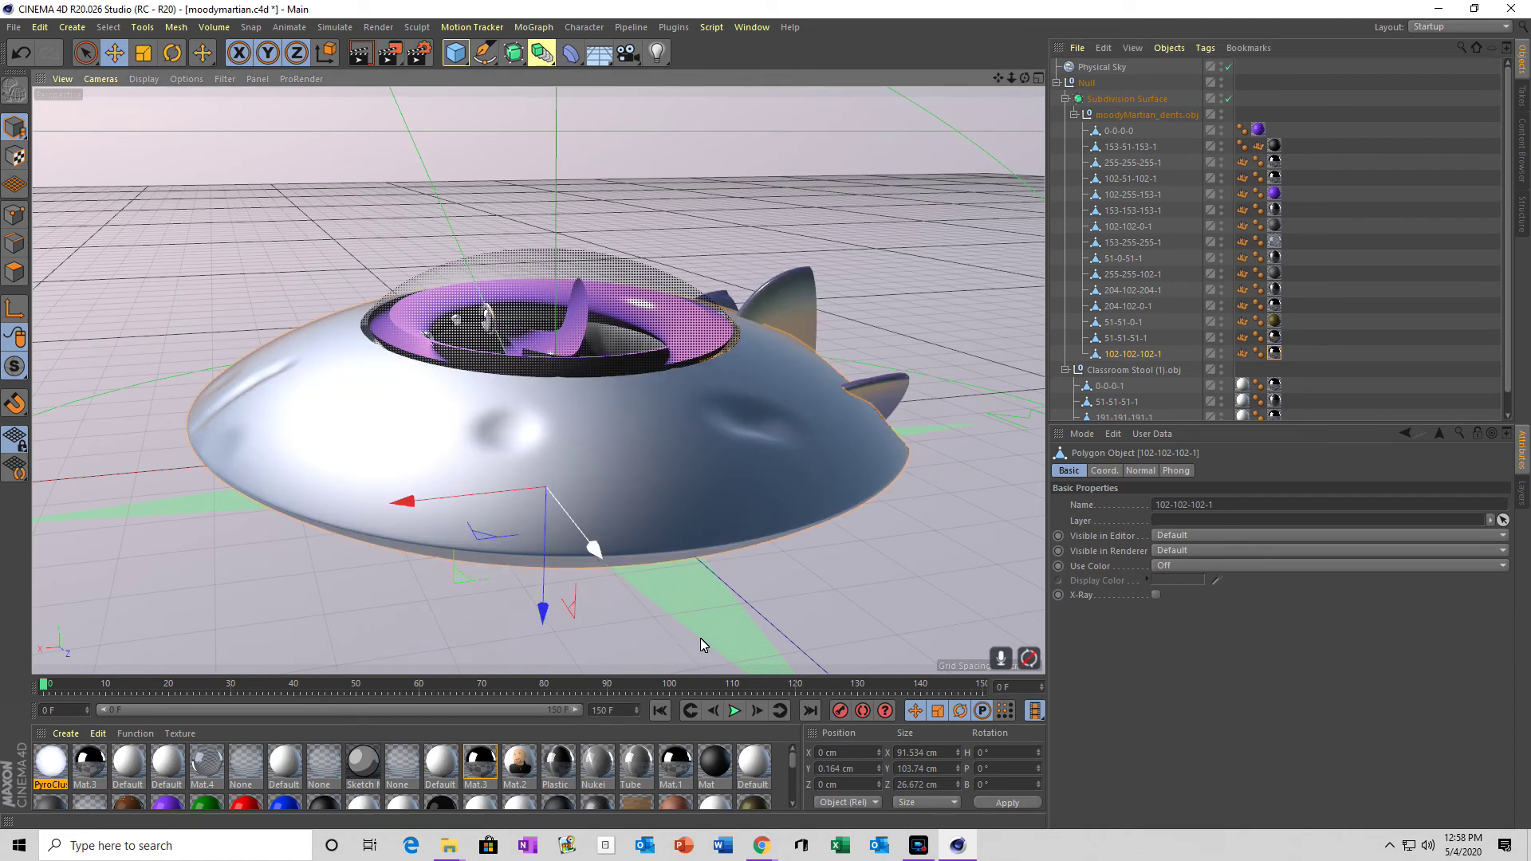
{"action": "left_click_drag", "start_coordinate": [700, 644], "coordinate": [635, 447]}
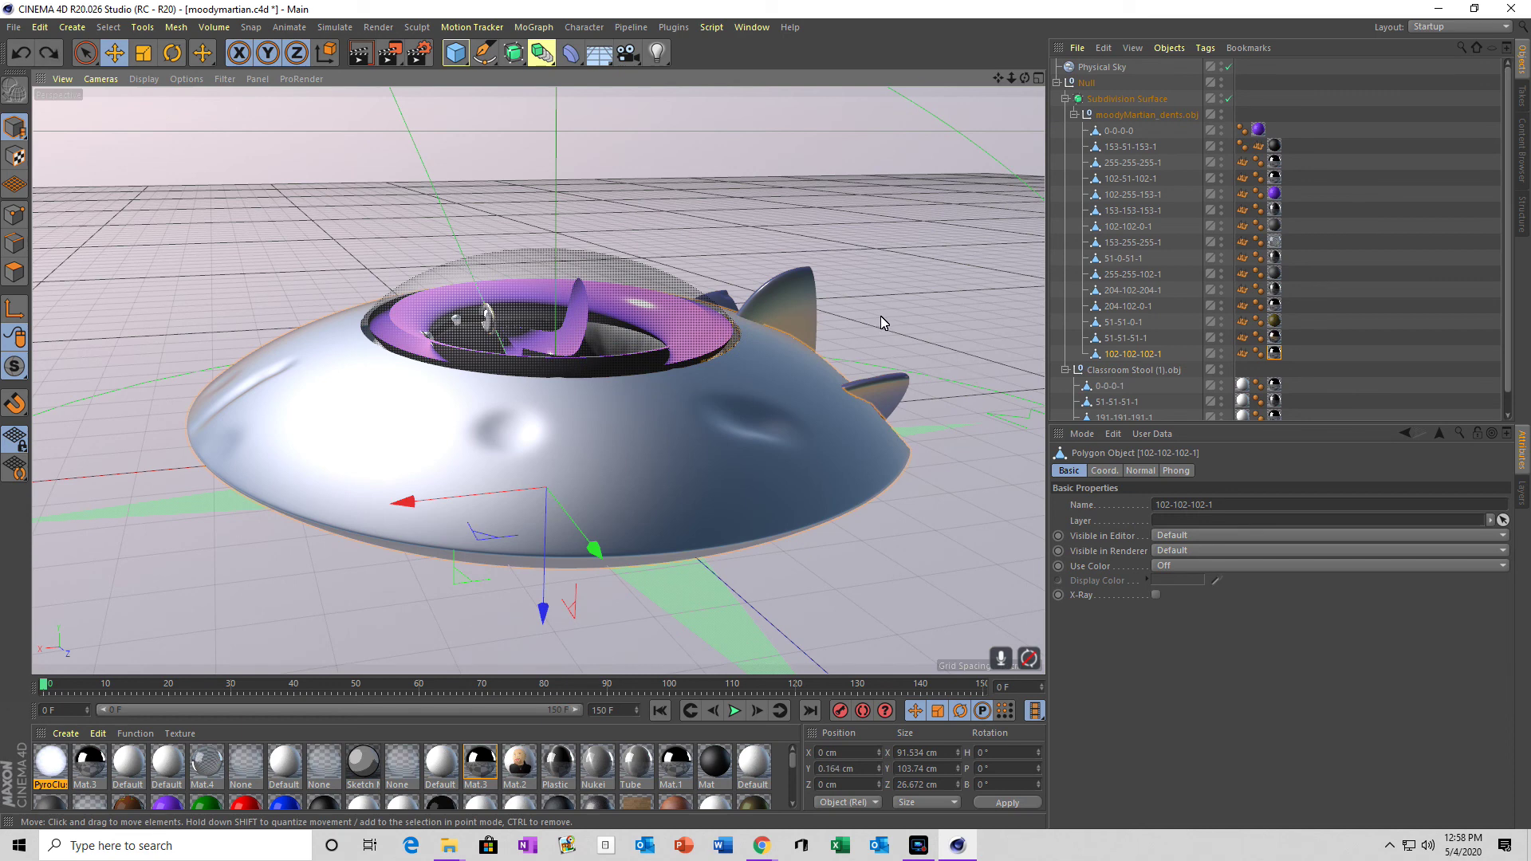
{"action": "key", "text": "ctrl+z"}
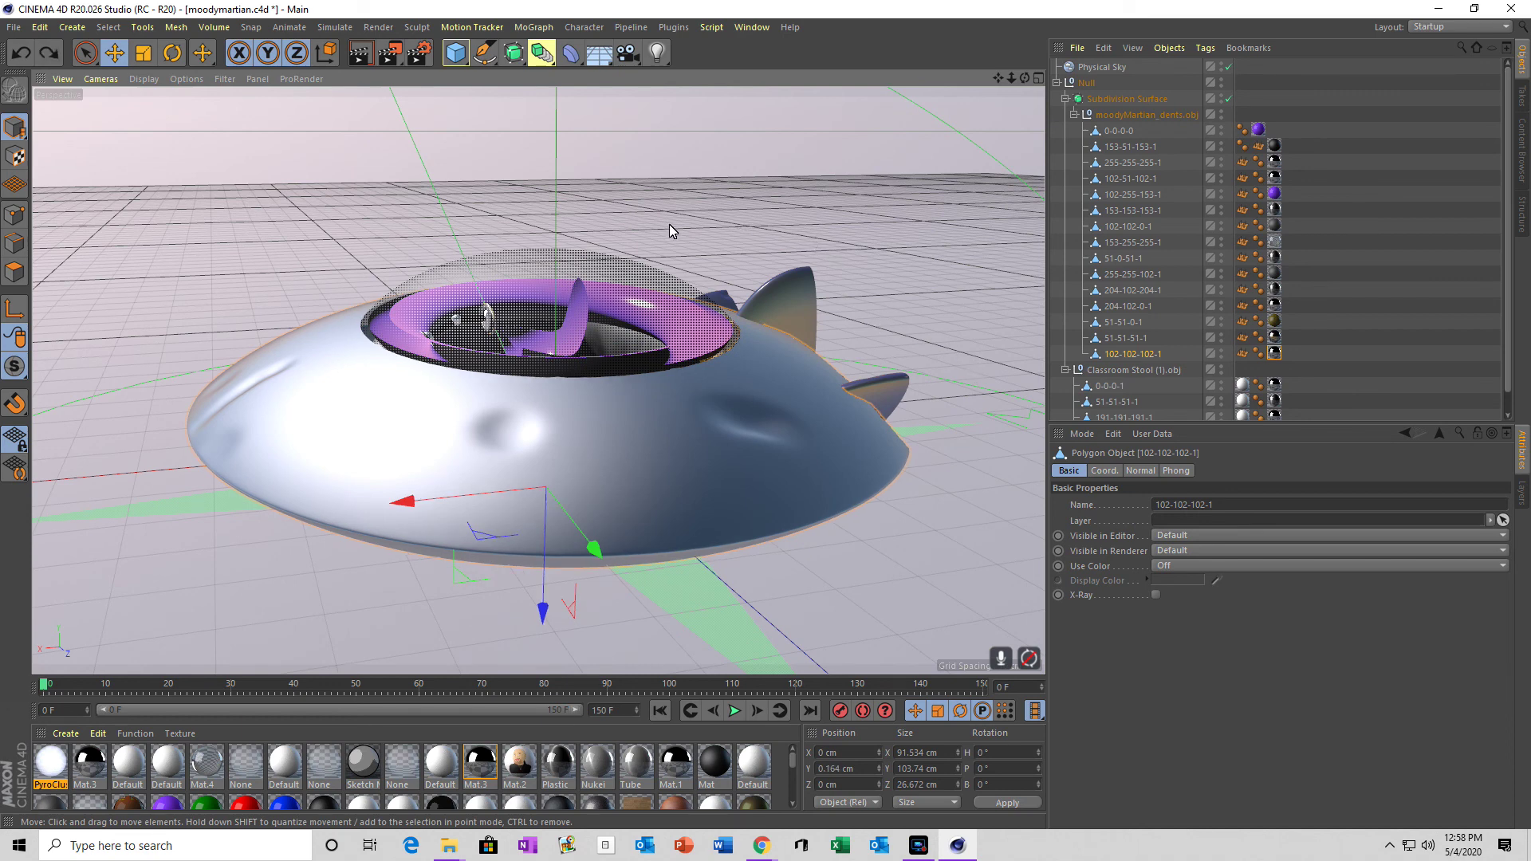
{"action": "key", "text": "ctrl+r"}
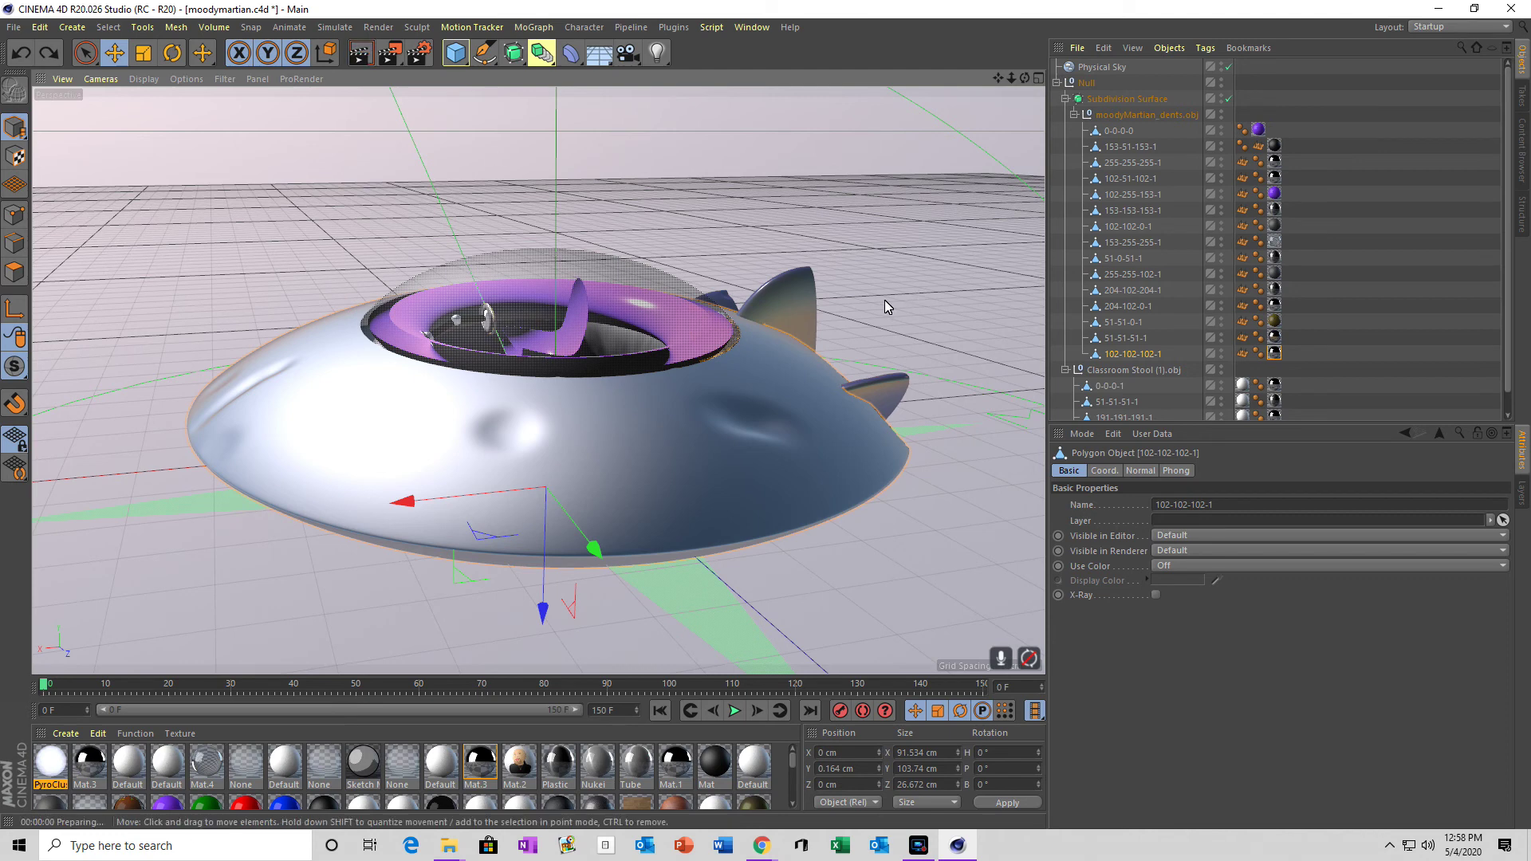